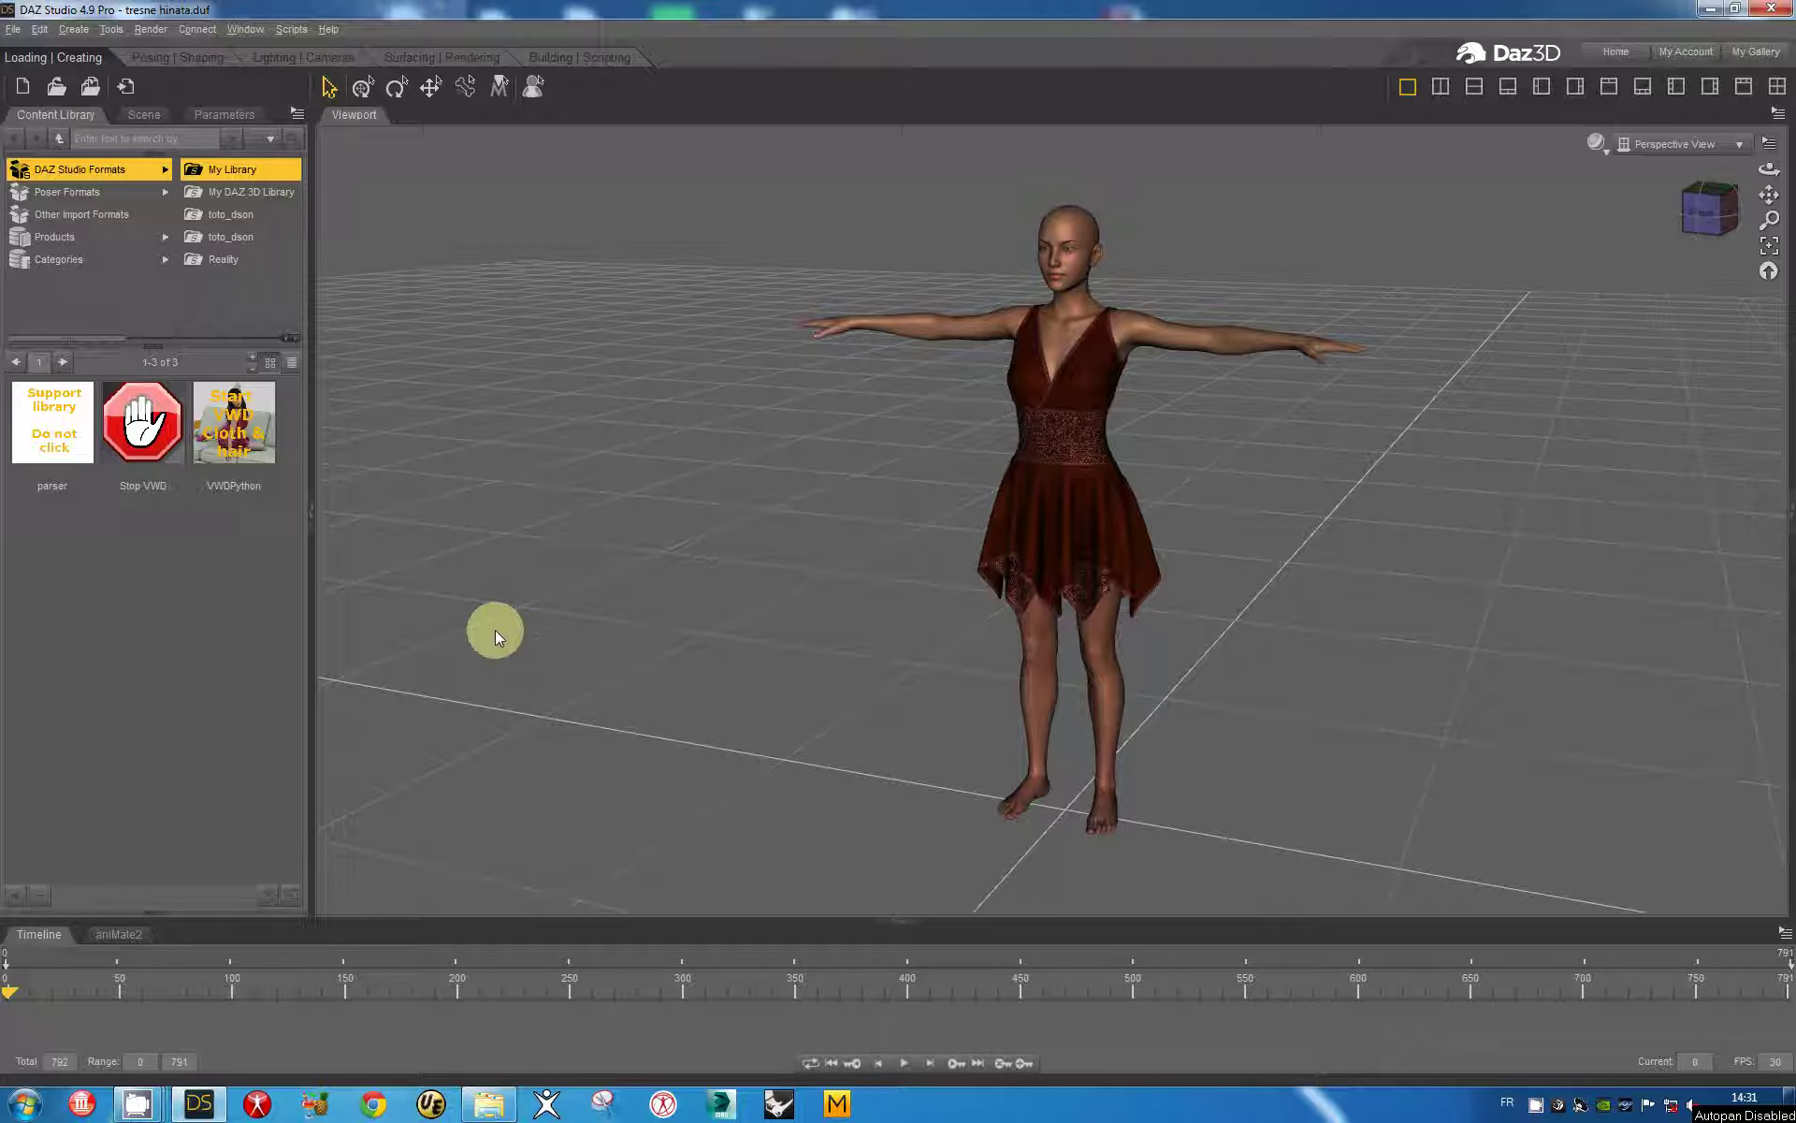
Start VWD Cloth and Hair from the content library and import Genesis 3 Female as a collision object.
left_click(245, 435)
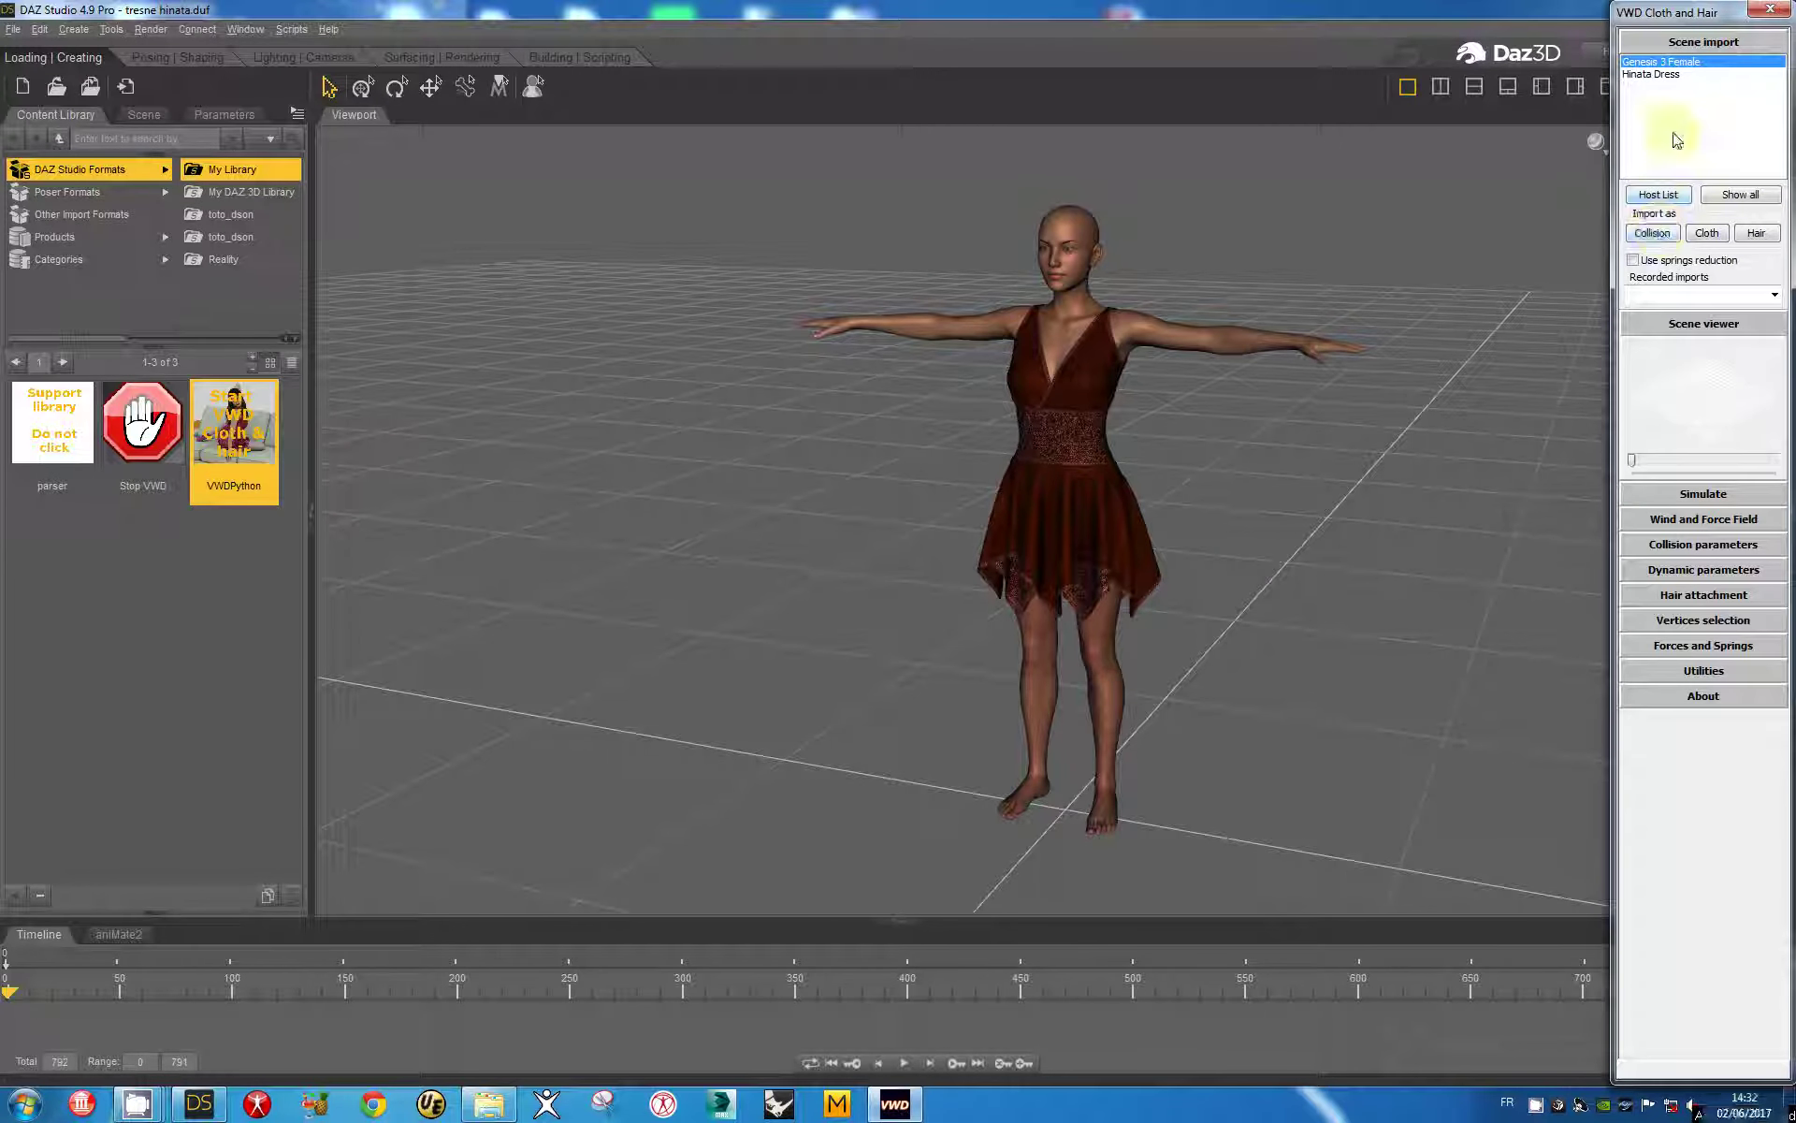
left_click(1655, 234)
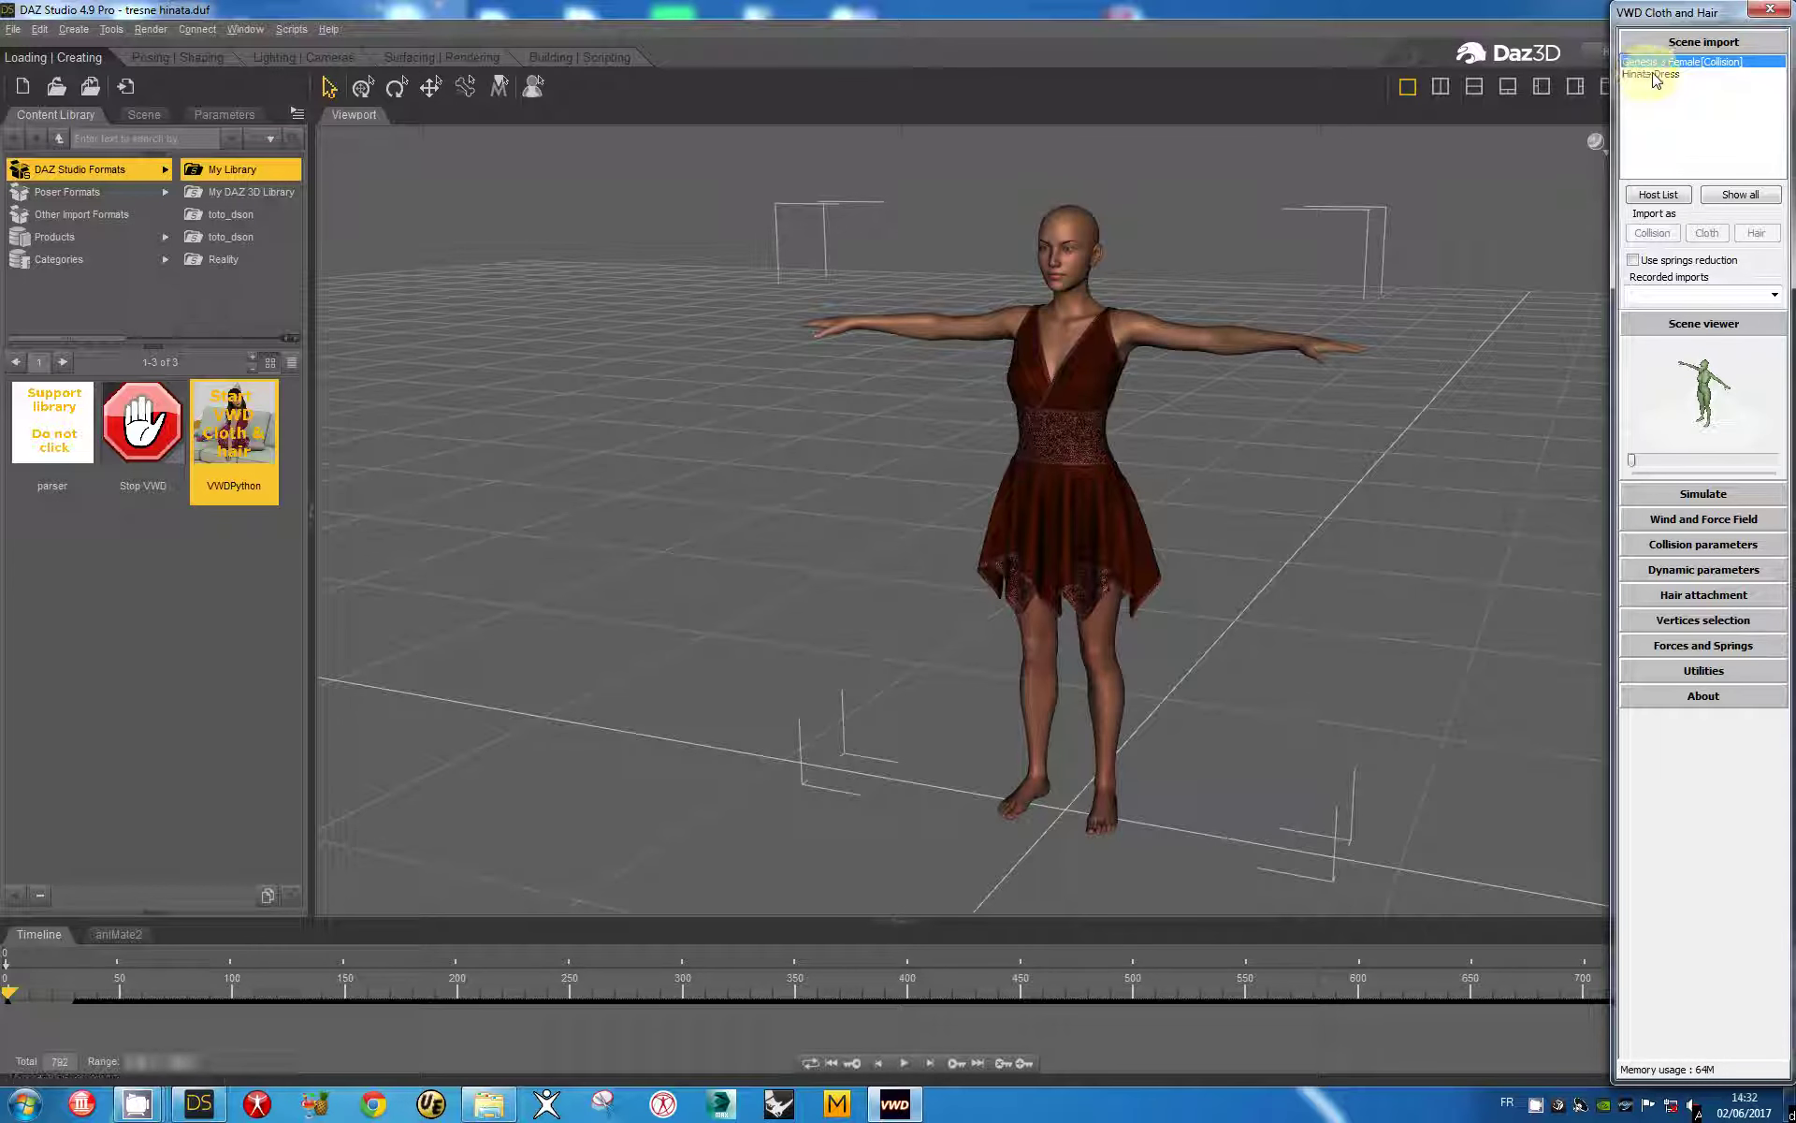
Start importing Hinata Dress as cloth, with vertices extension enabled and vertices neighborhood disabled for the extended stiffness.
left_click(1649, 77)
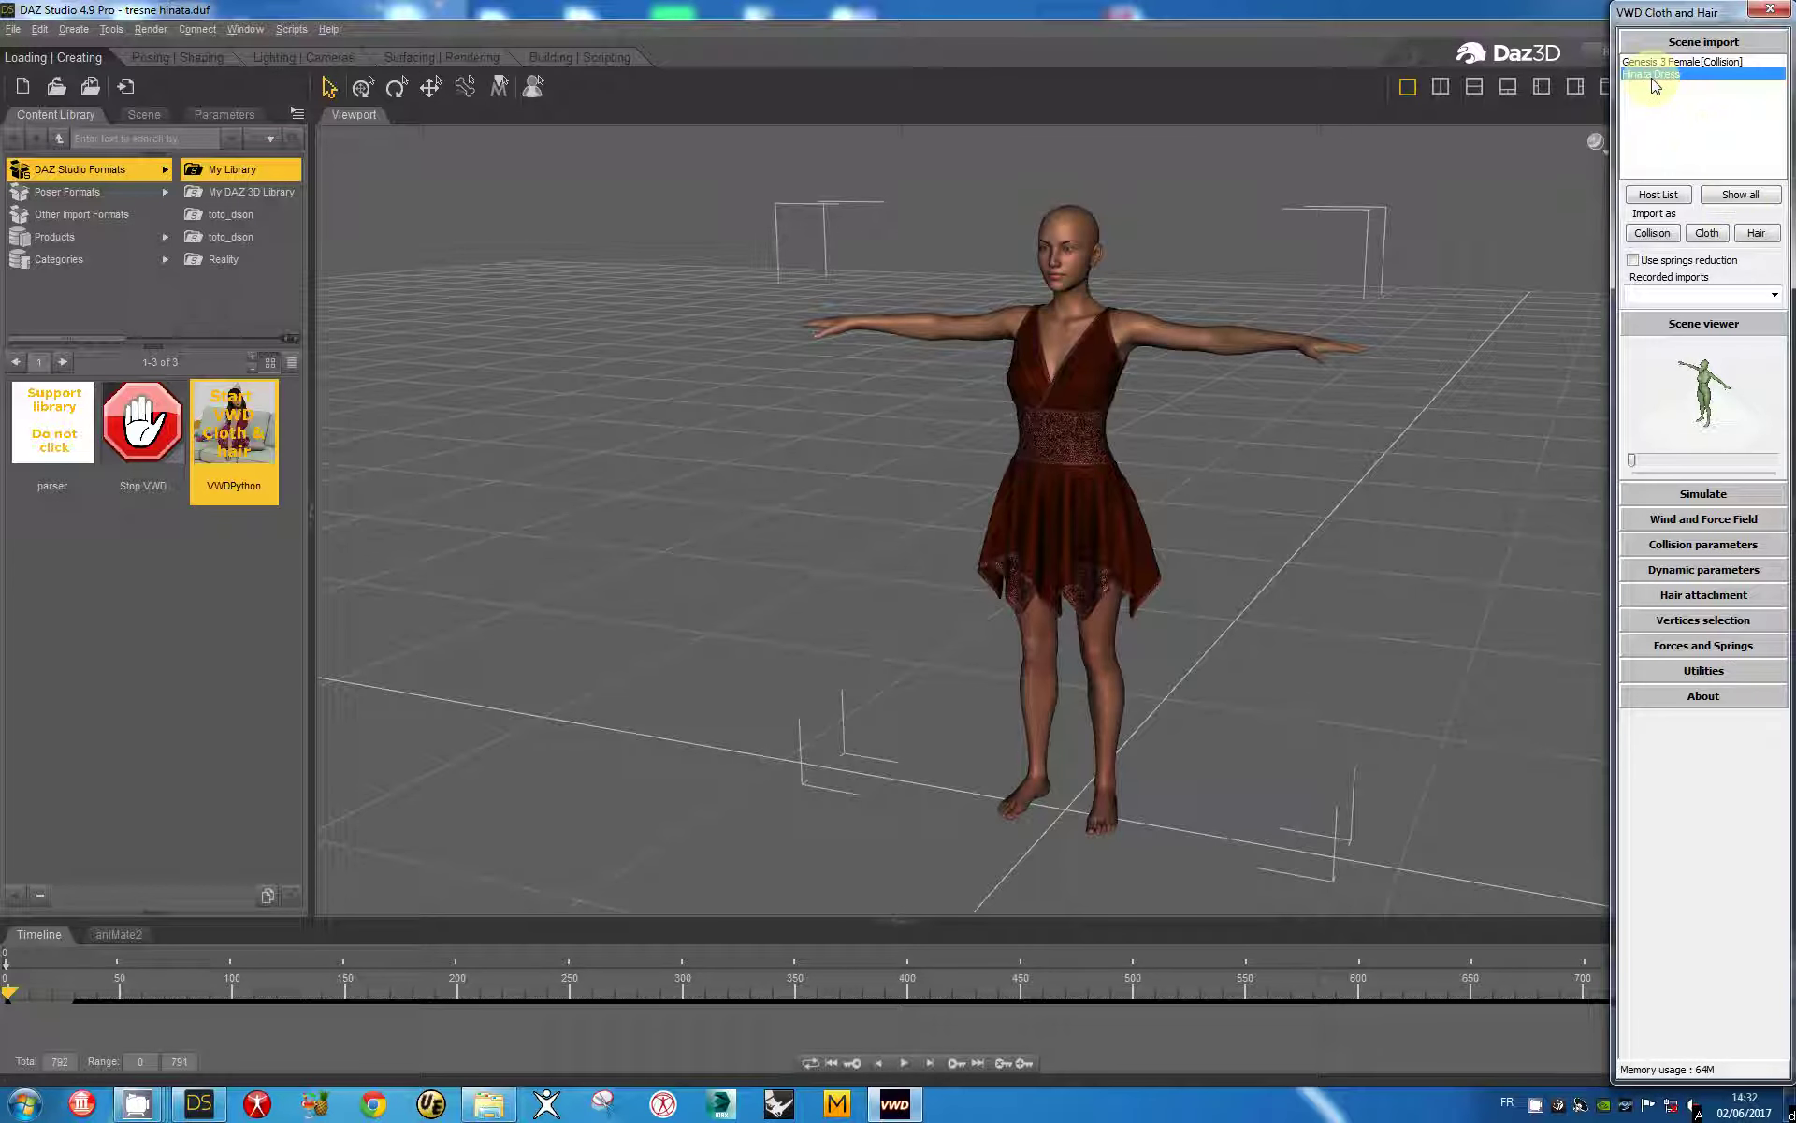
left_click(1706, 234)
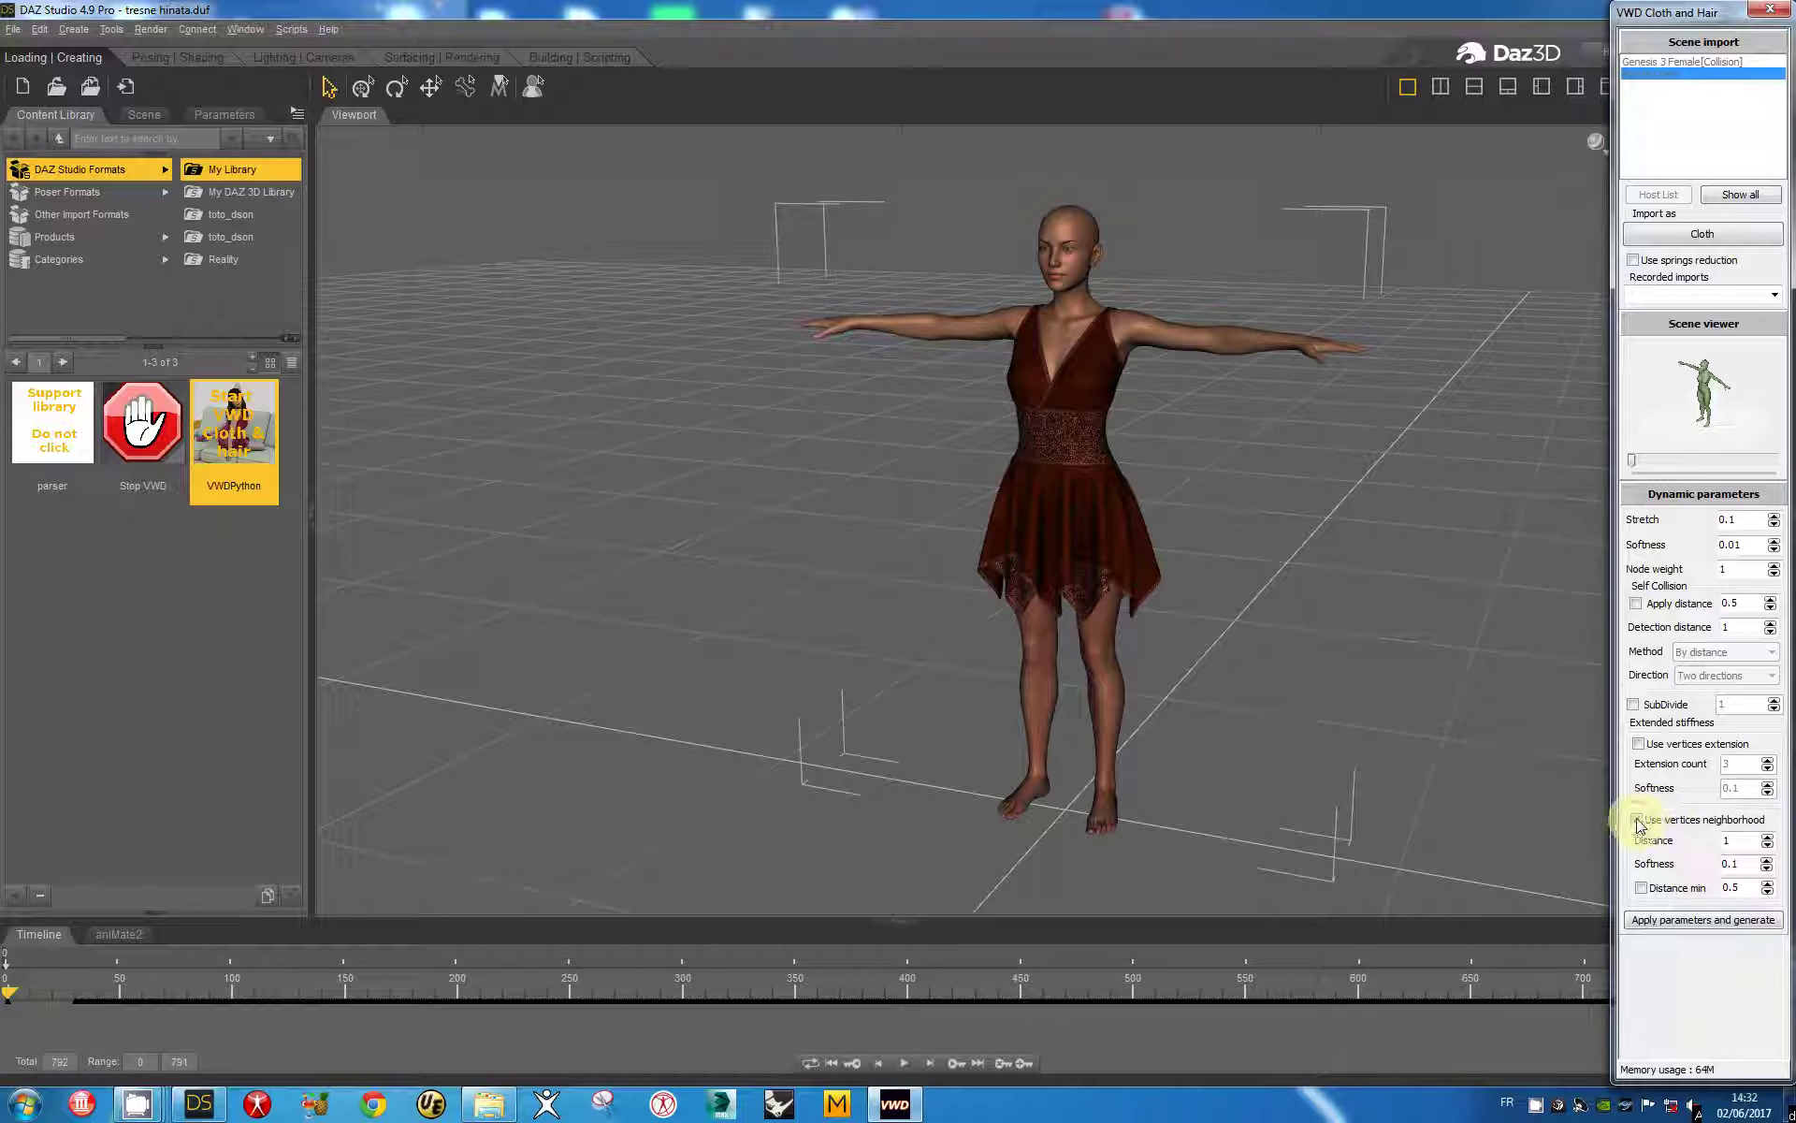
left_click(1637, 820)
left_click(1639, 745)
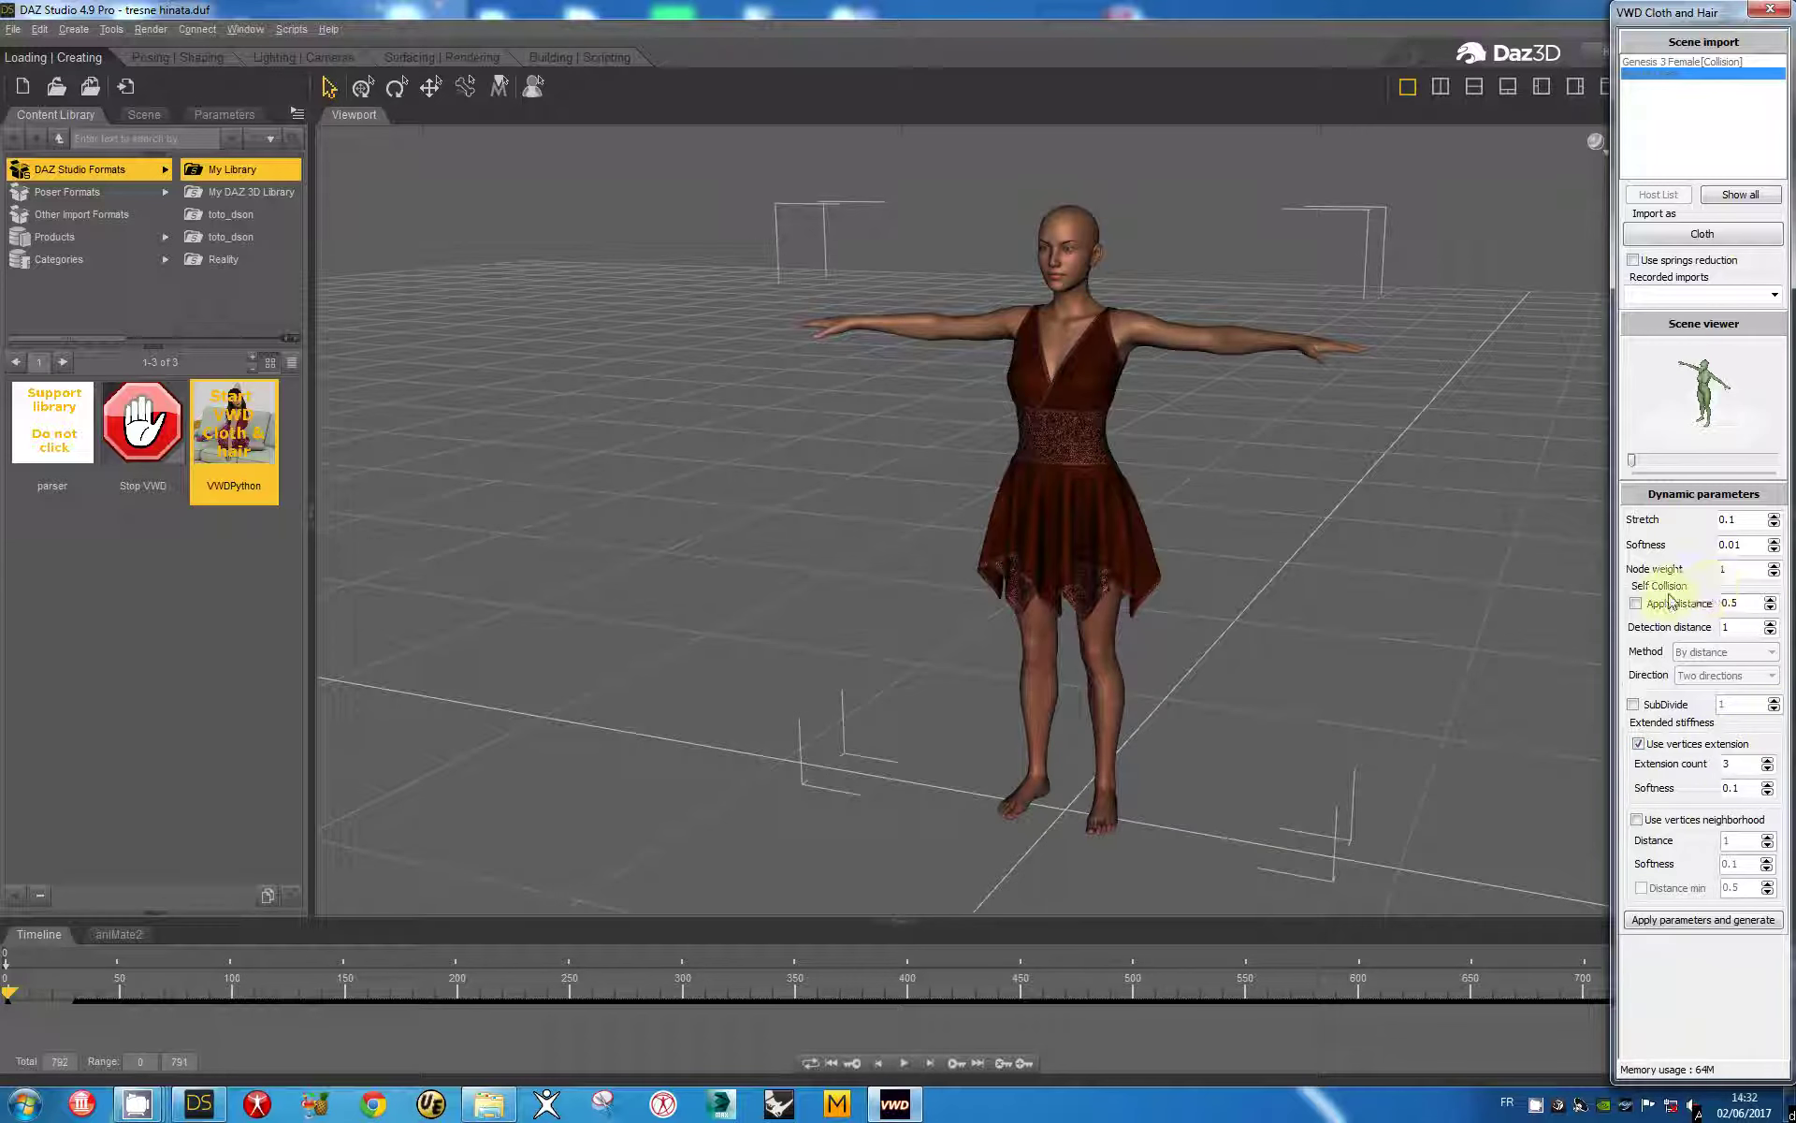
Enable the self-collision apply distance with the By normals method, and generate the dress cloth, accepting its OBJ import options.
left_click(1635, 603)
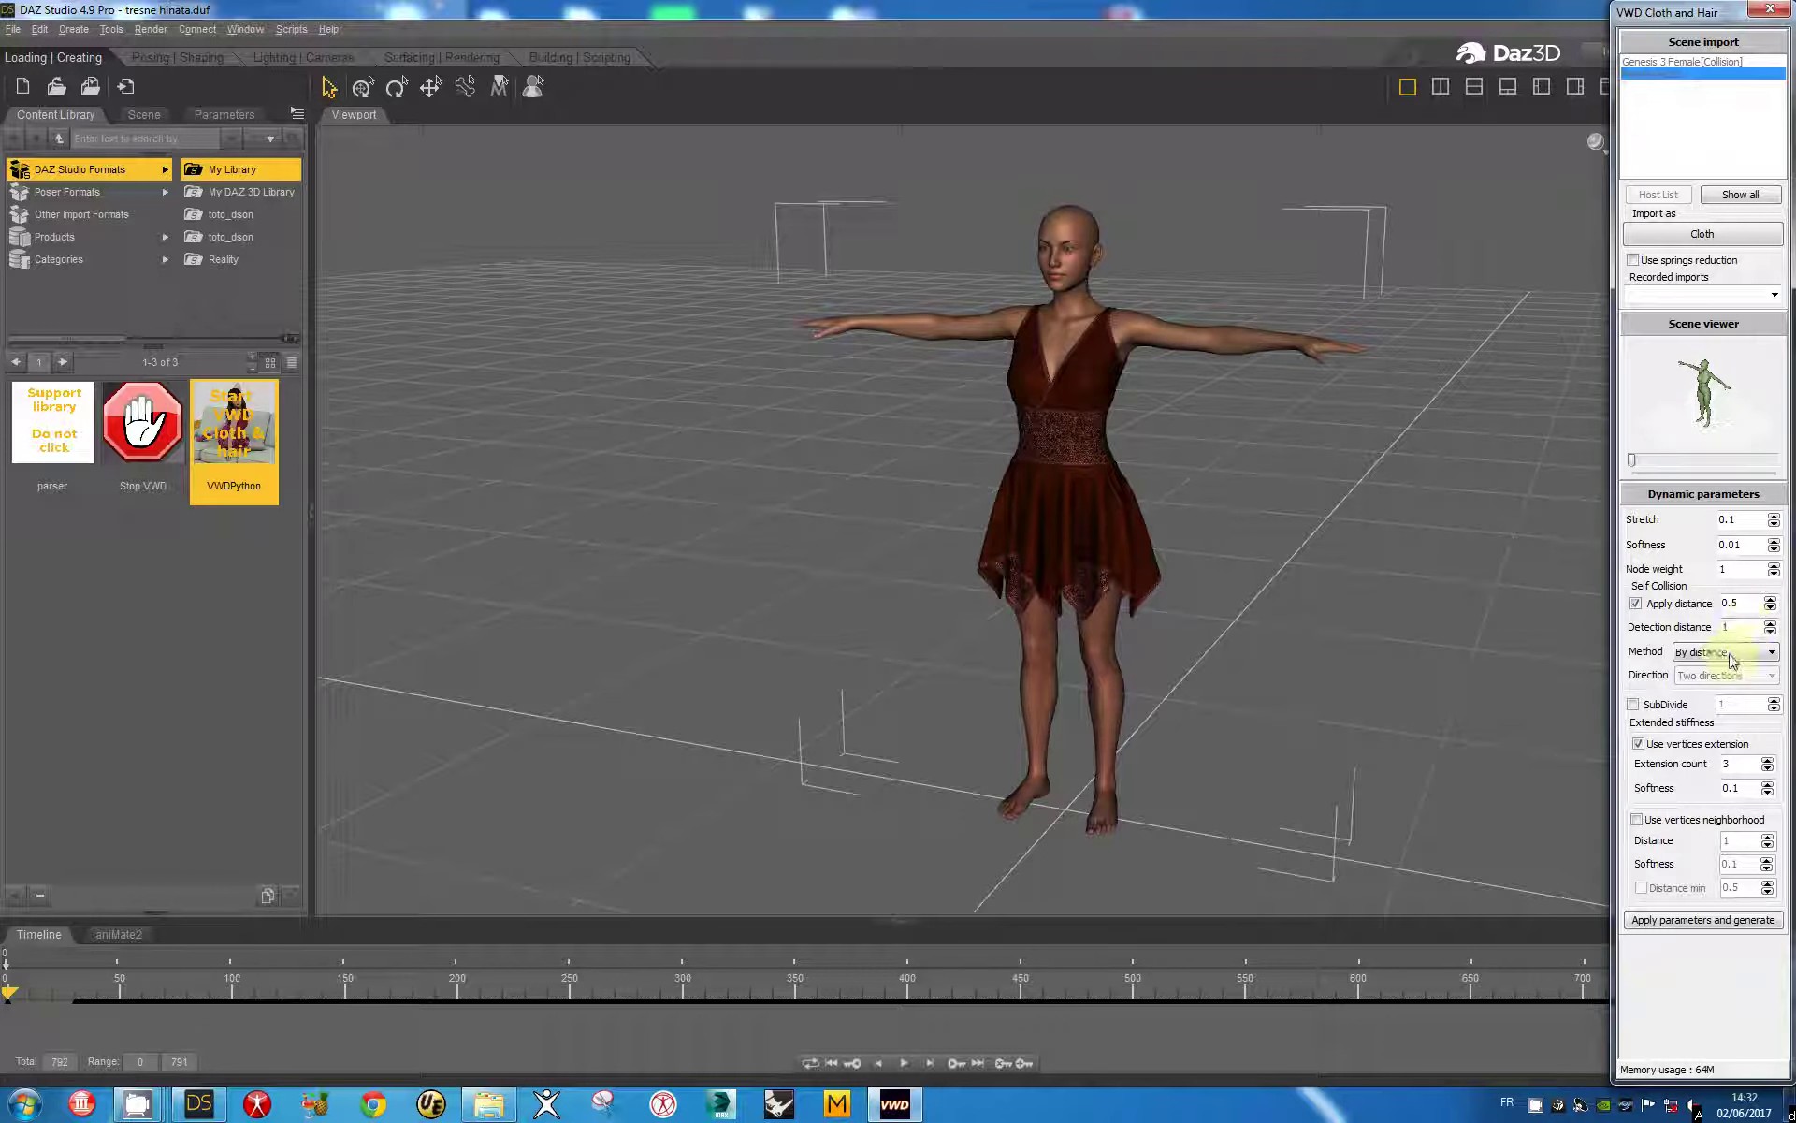
left_click(1732, 654)
left_click(1719, 683)
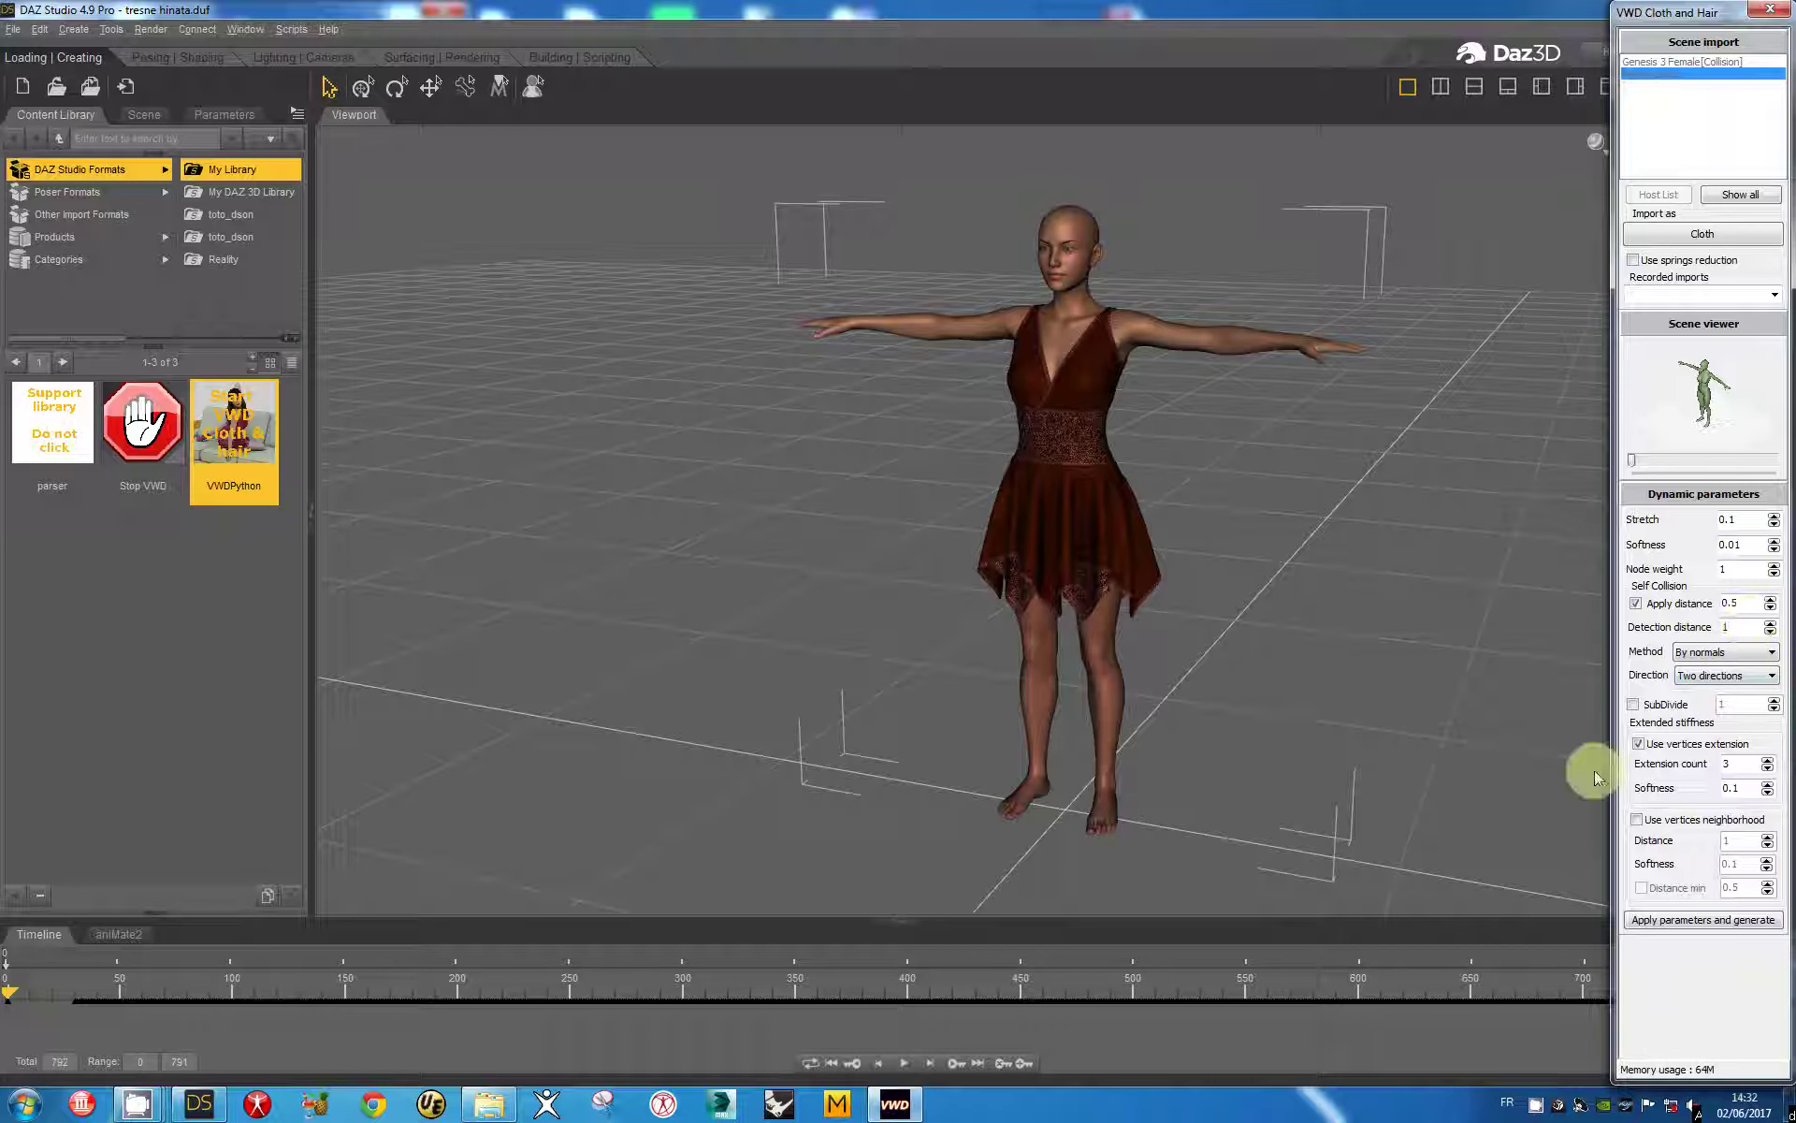
left_click(1693, 921)
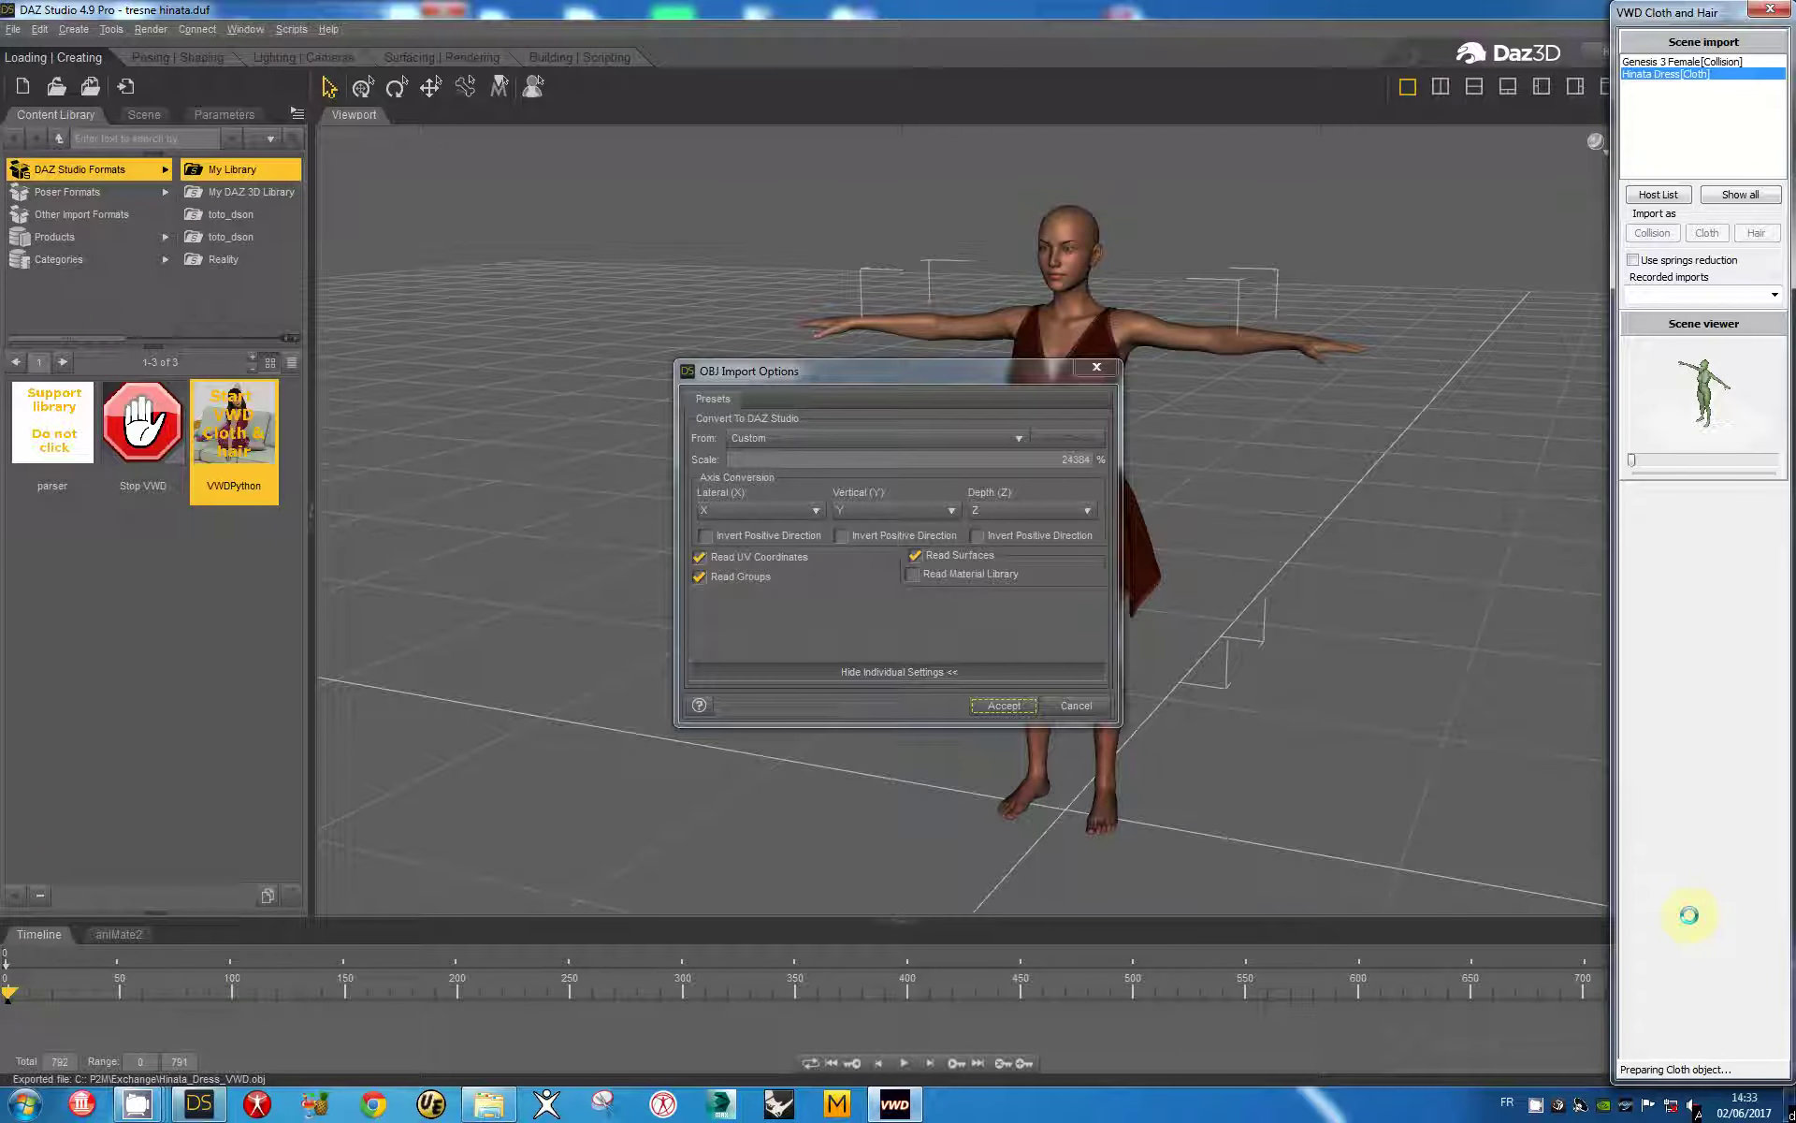
left_click(1007, 707)
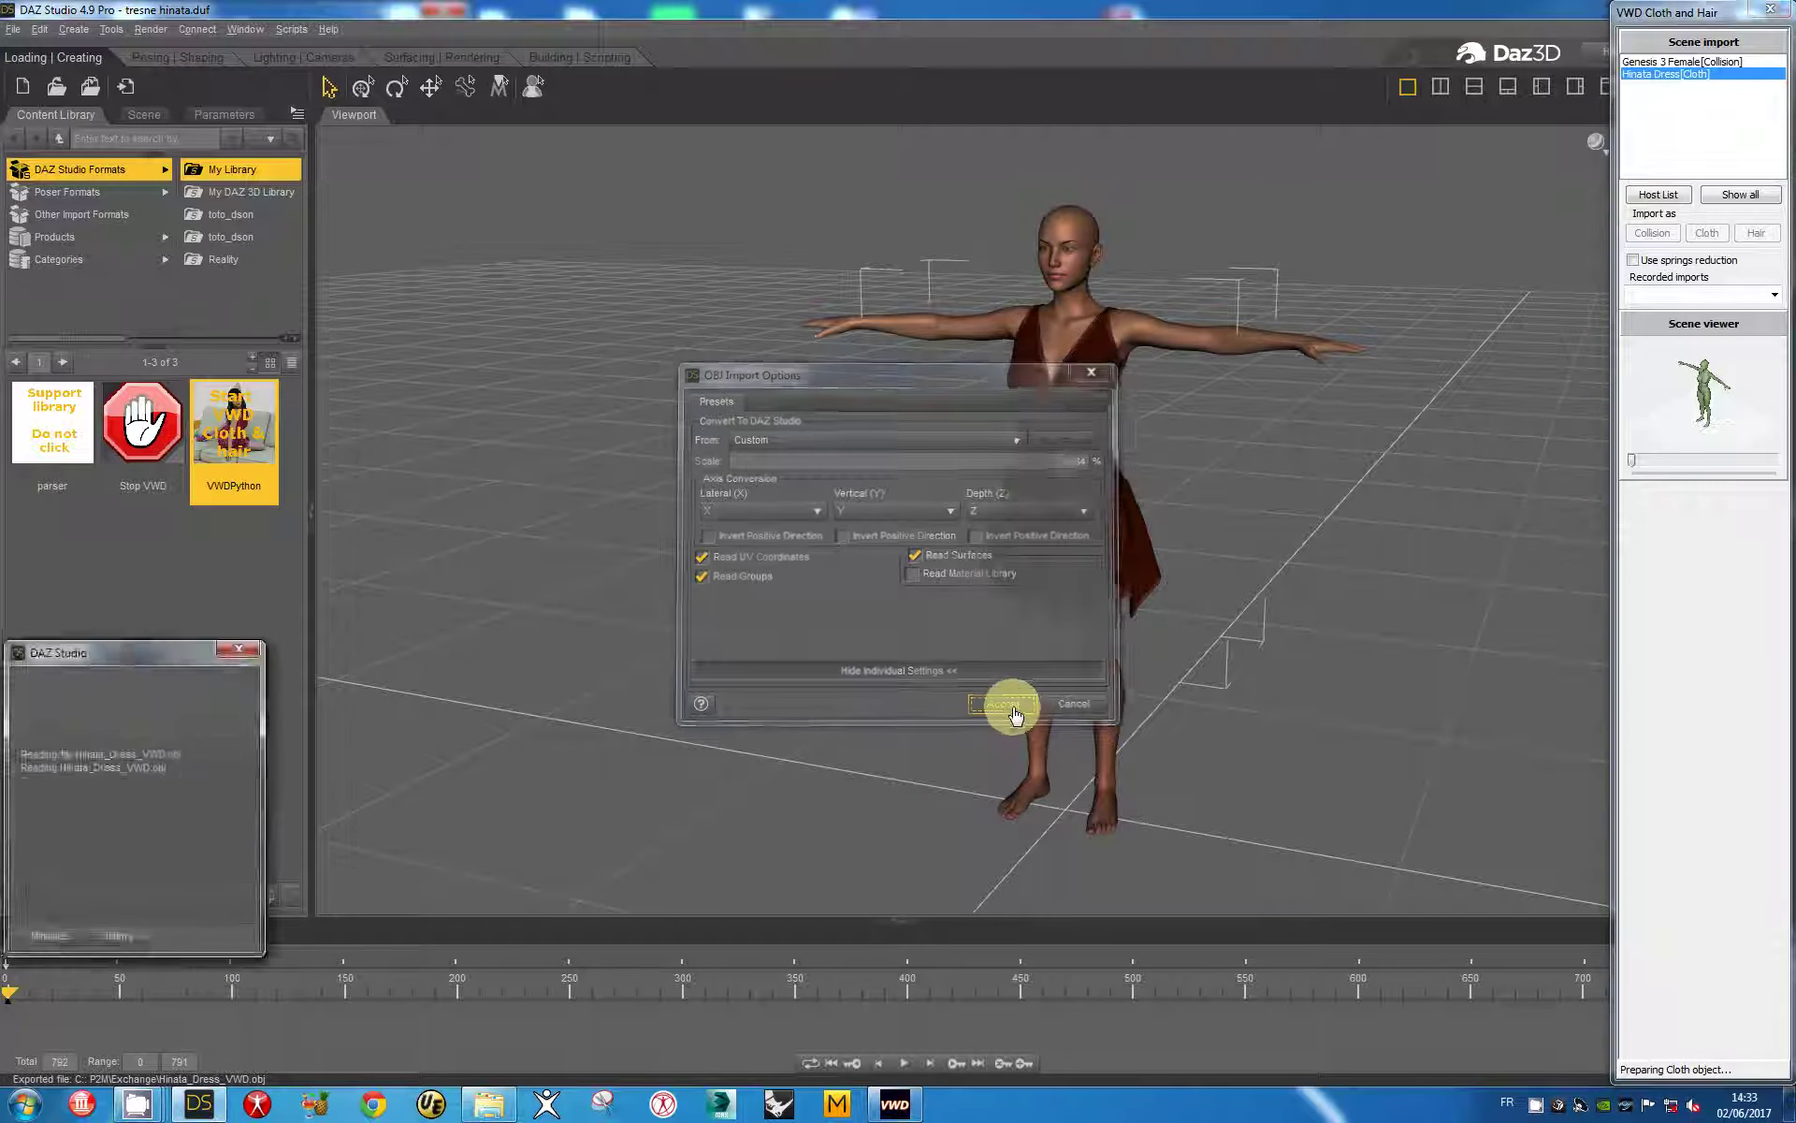
left_click(1005, 710)
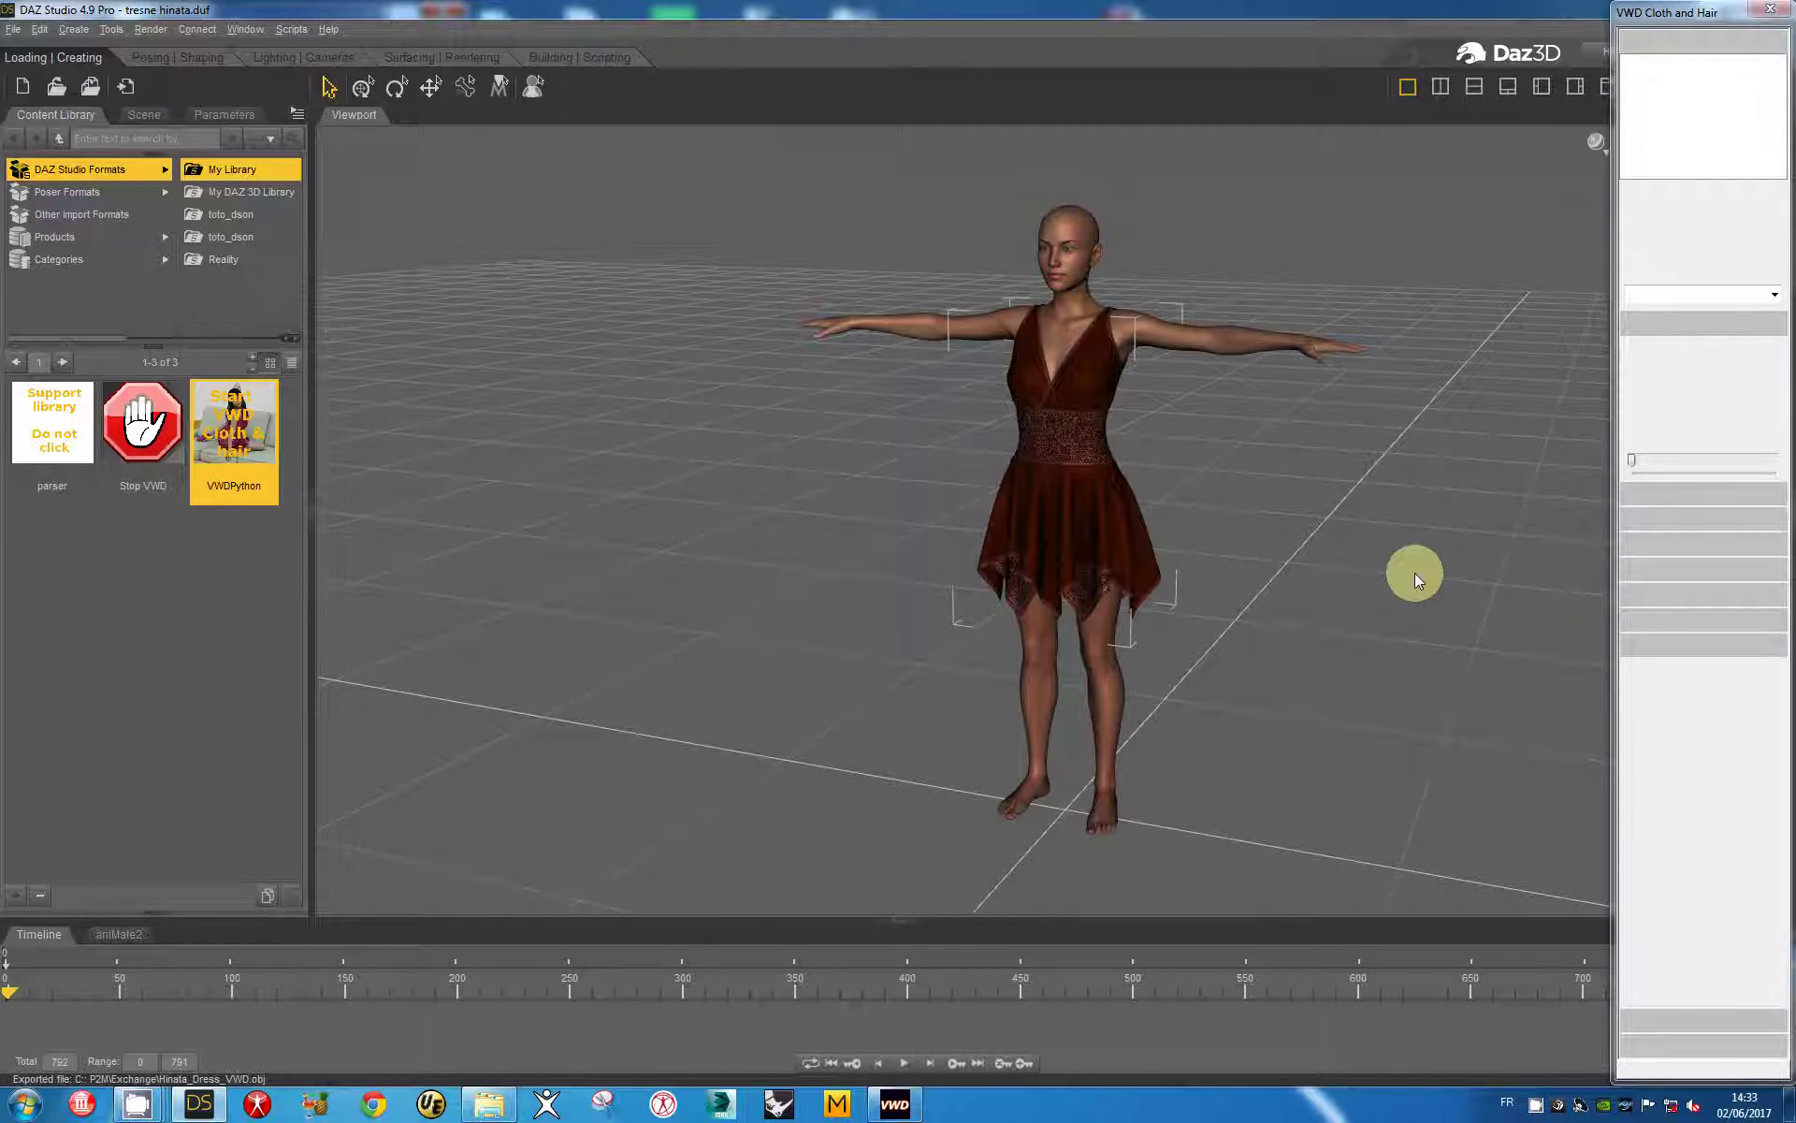
Enlarge the scene viewer and open the vertices selection and the forces and springs settings for the dress.
left_click(1693, 329)
left_click_drag(1184, 465, 1212, 440)
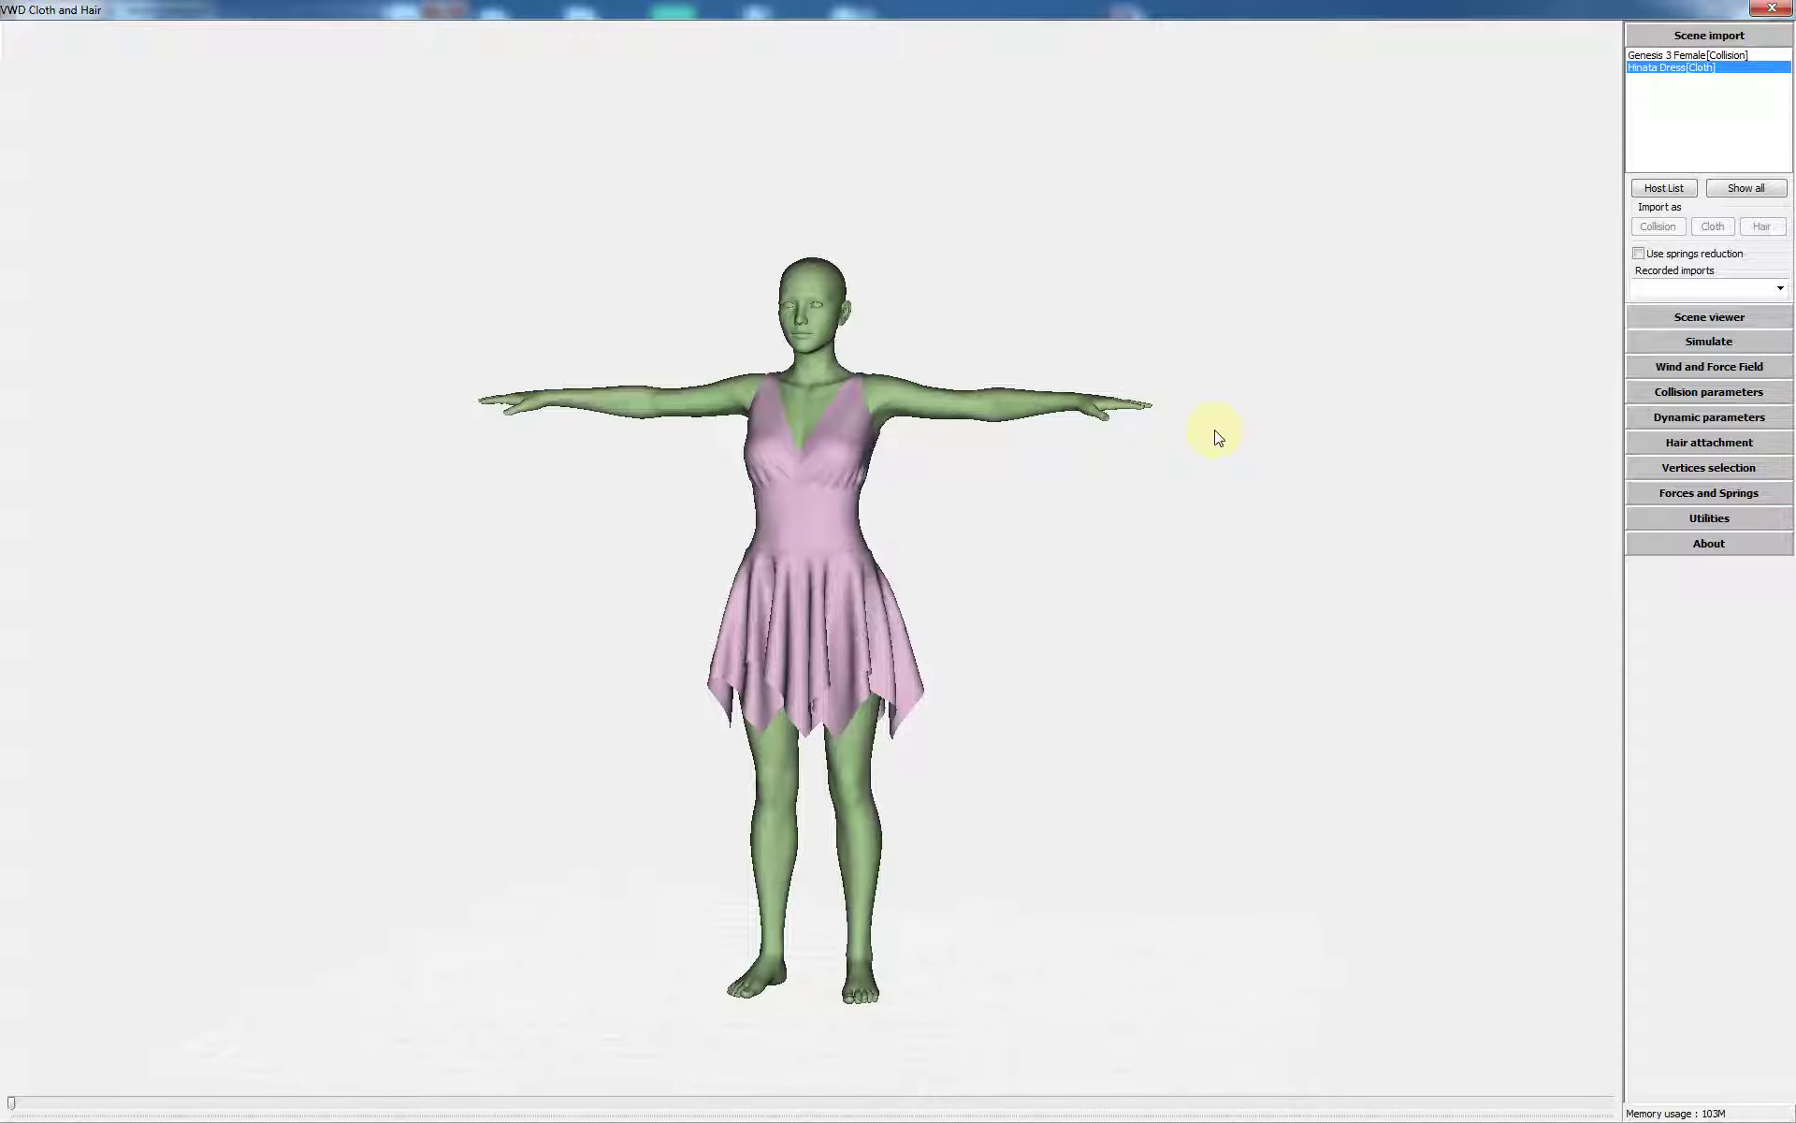
left_click(1687, 491)
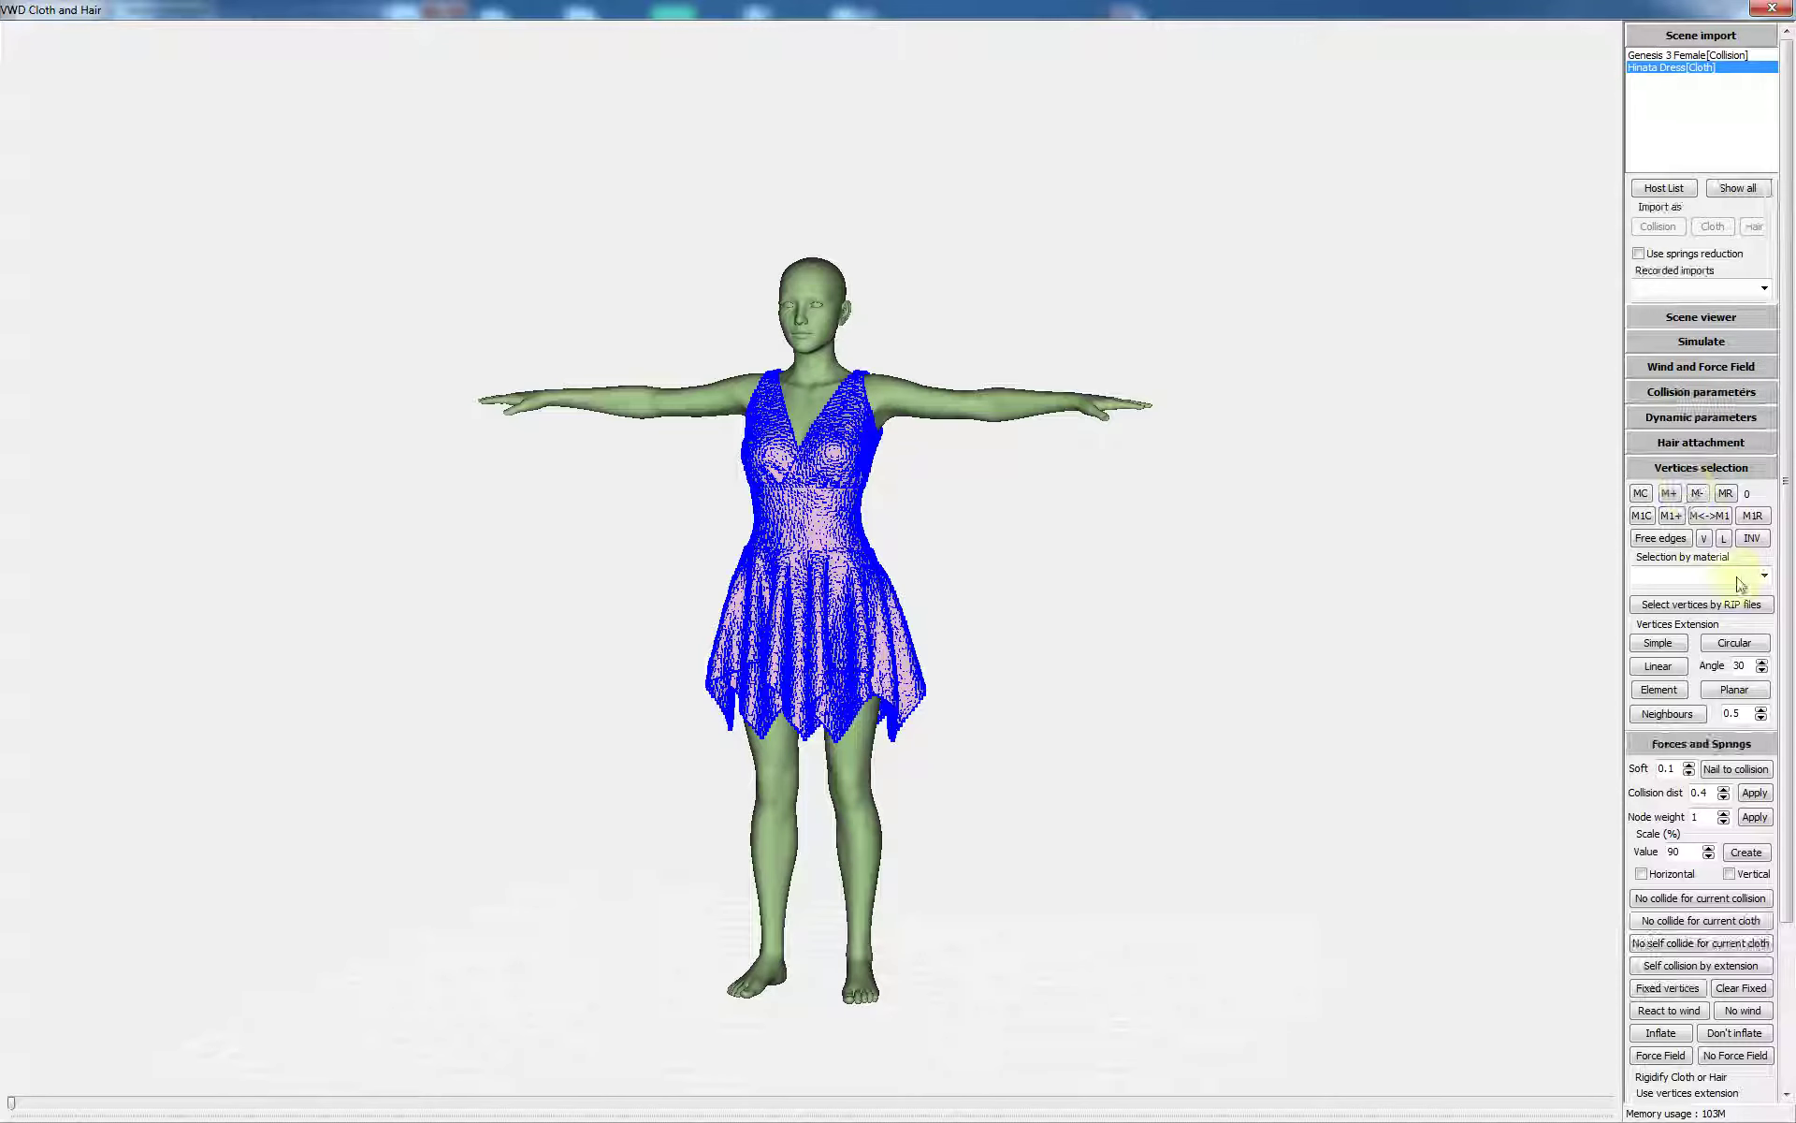
Select the dress's WaistBand material vertices and add them to the selection memory.
scroll(1774, 1053, "down", 3)
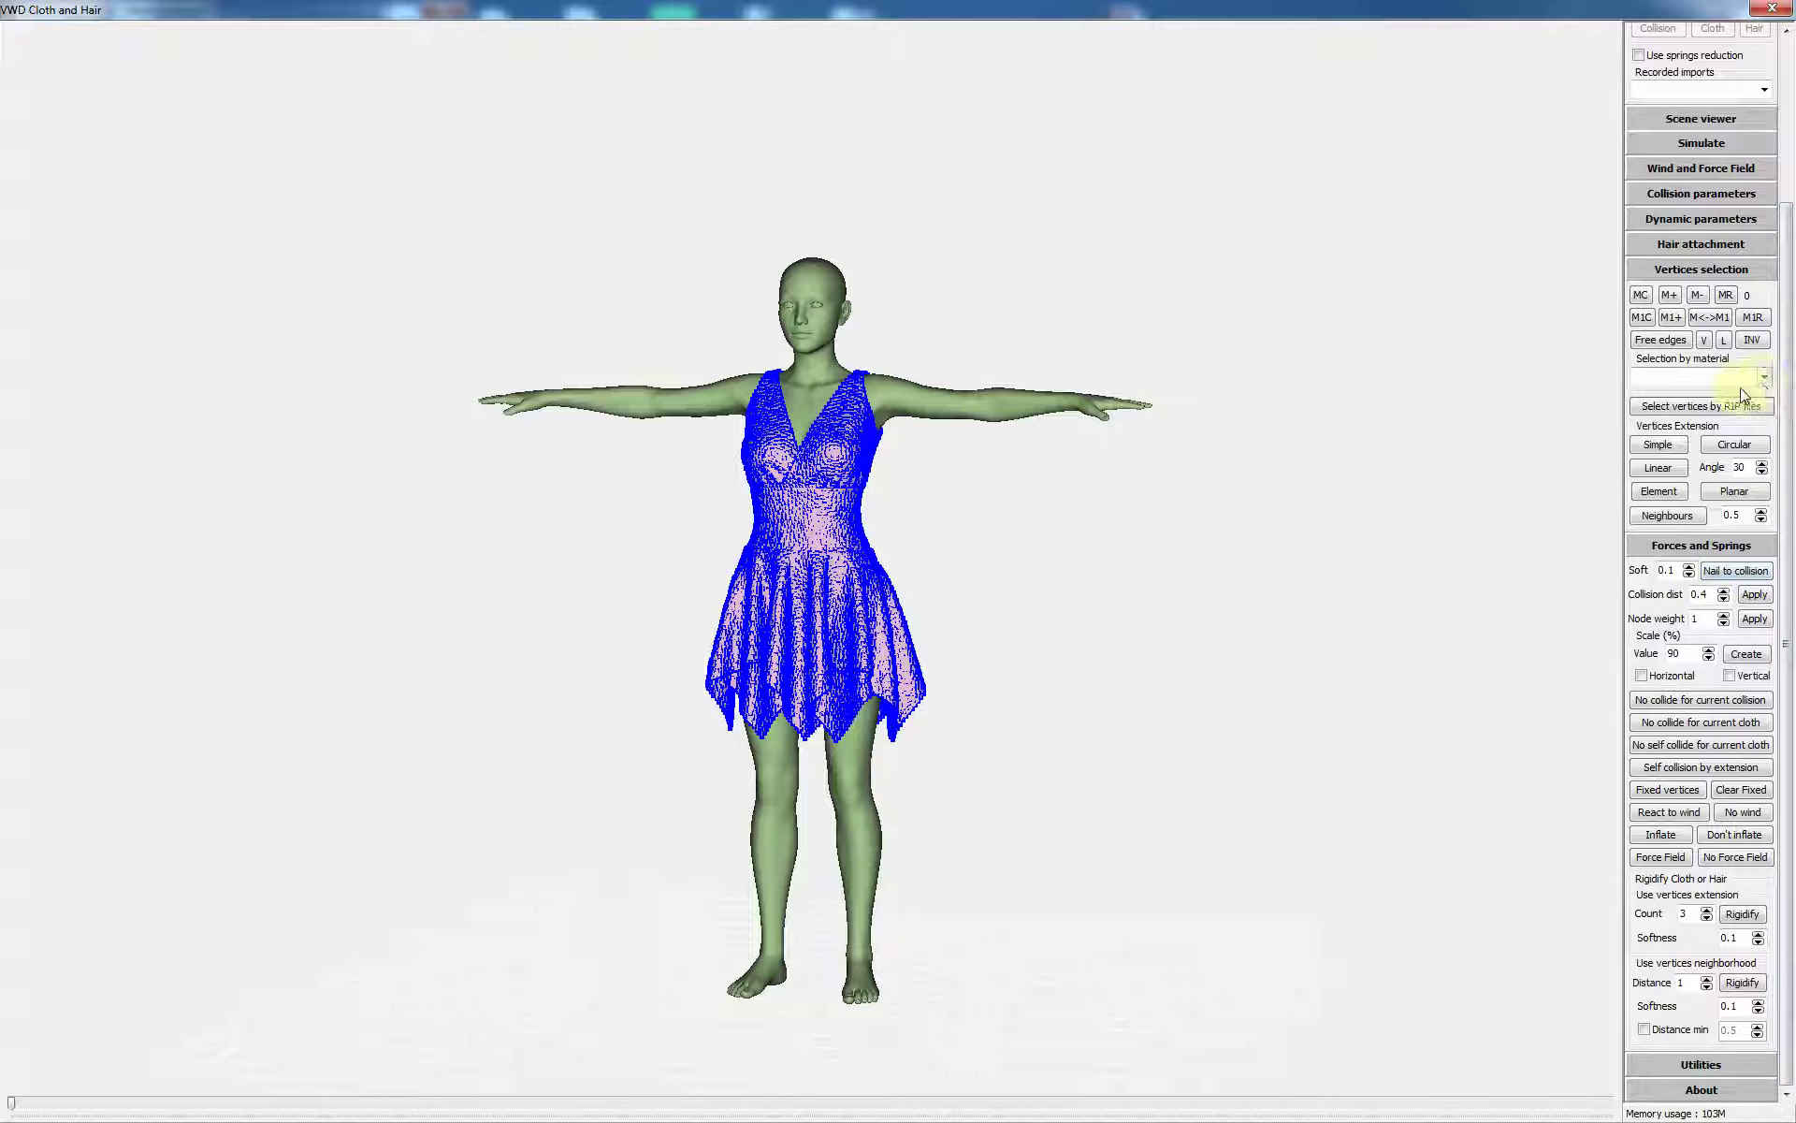
left_click(1715, 377)
scroll(1715, 377, "down", 1)
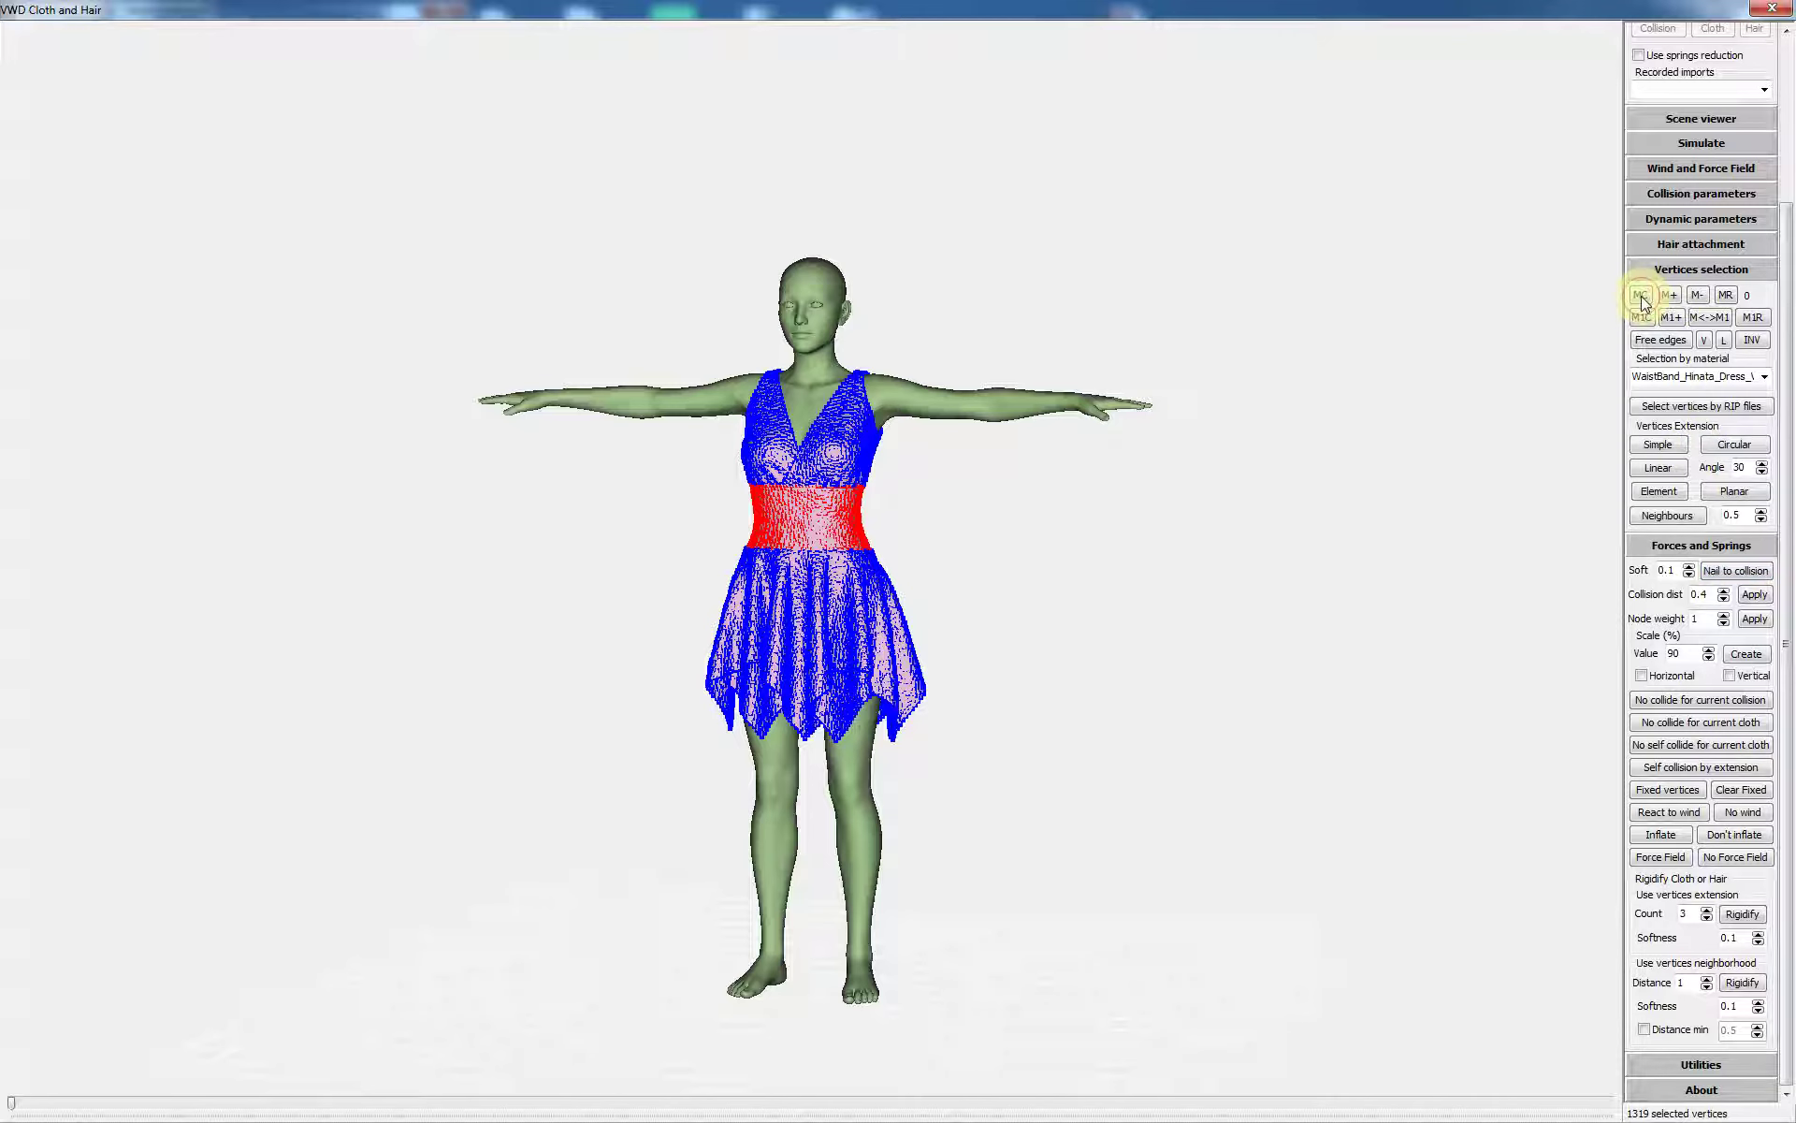
left_click(1670, 296)
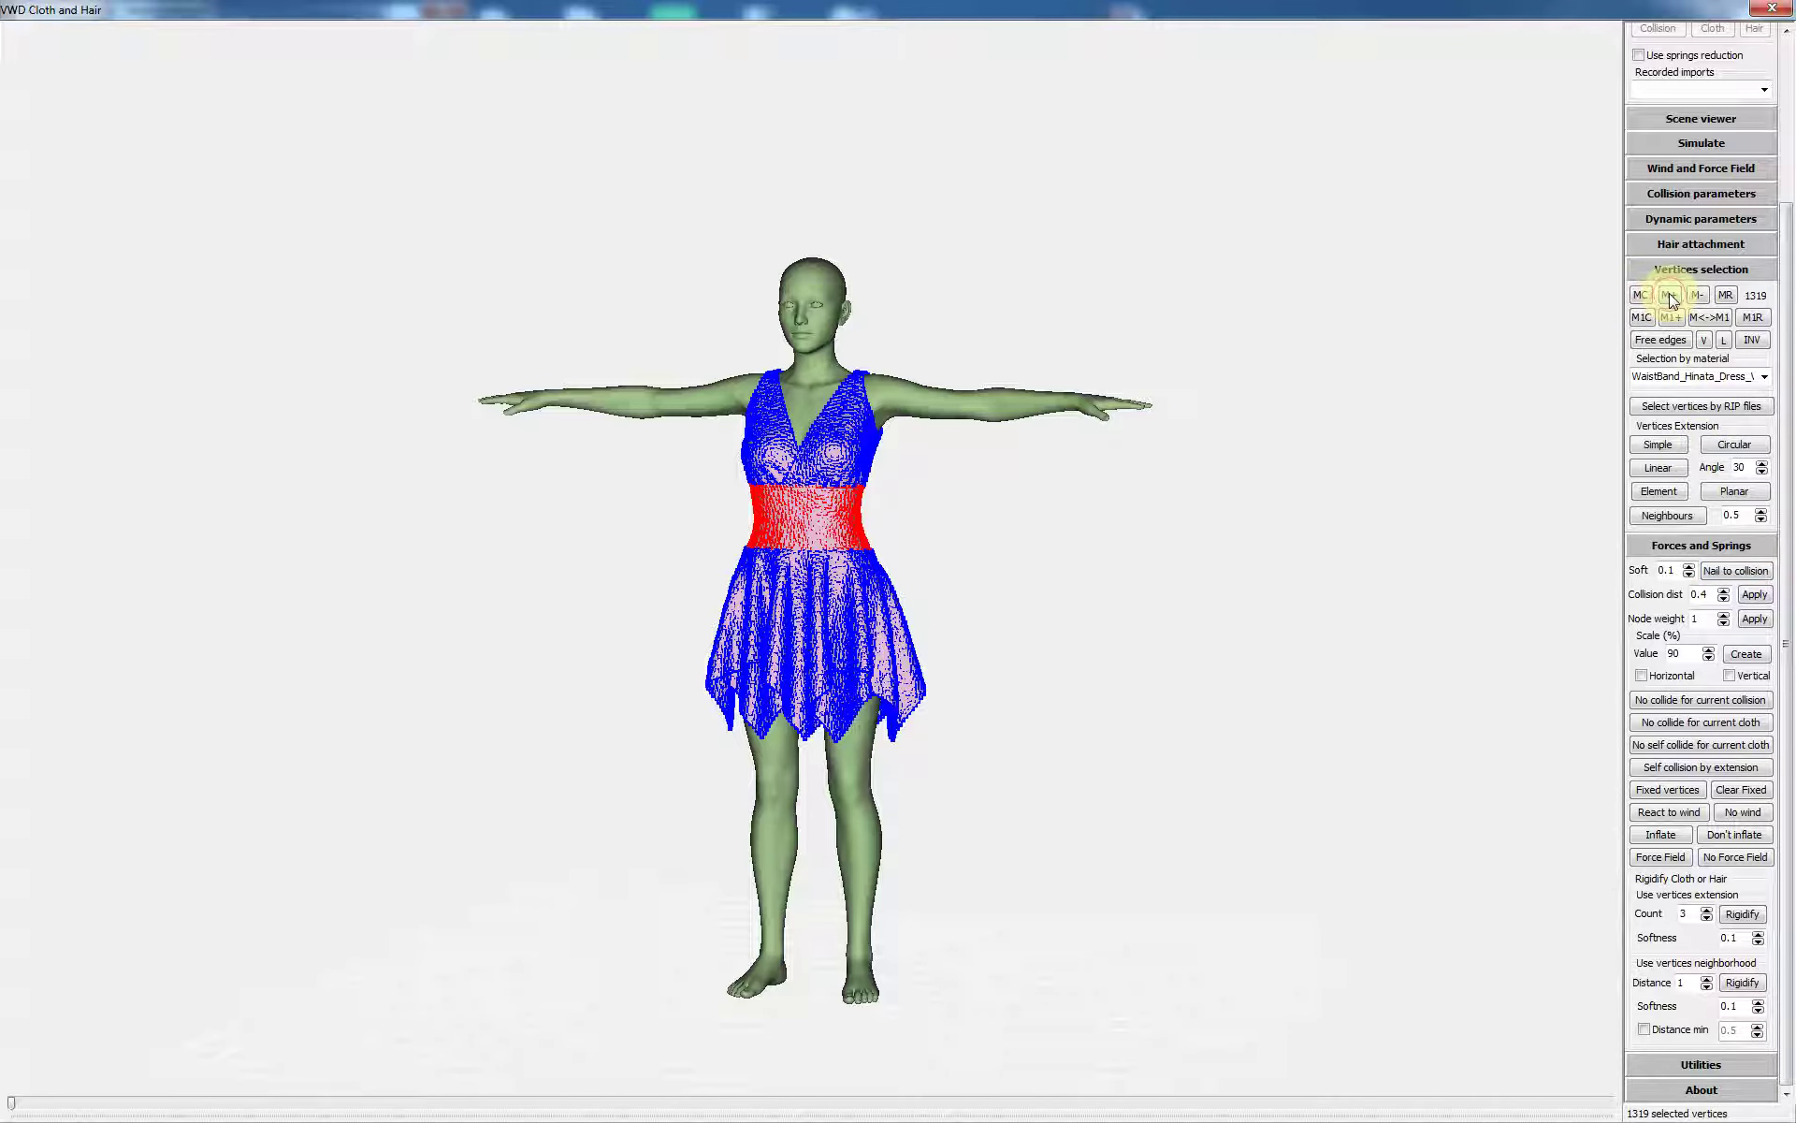
left_click(1732, 570)
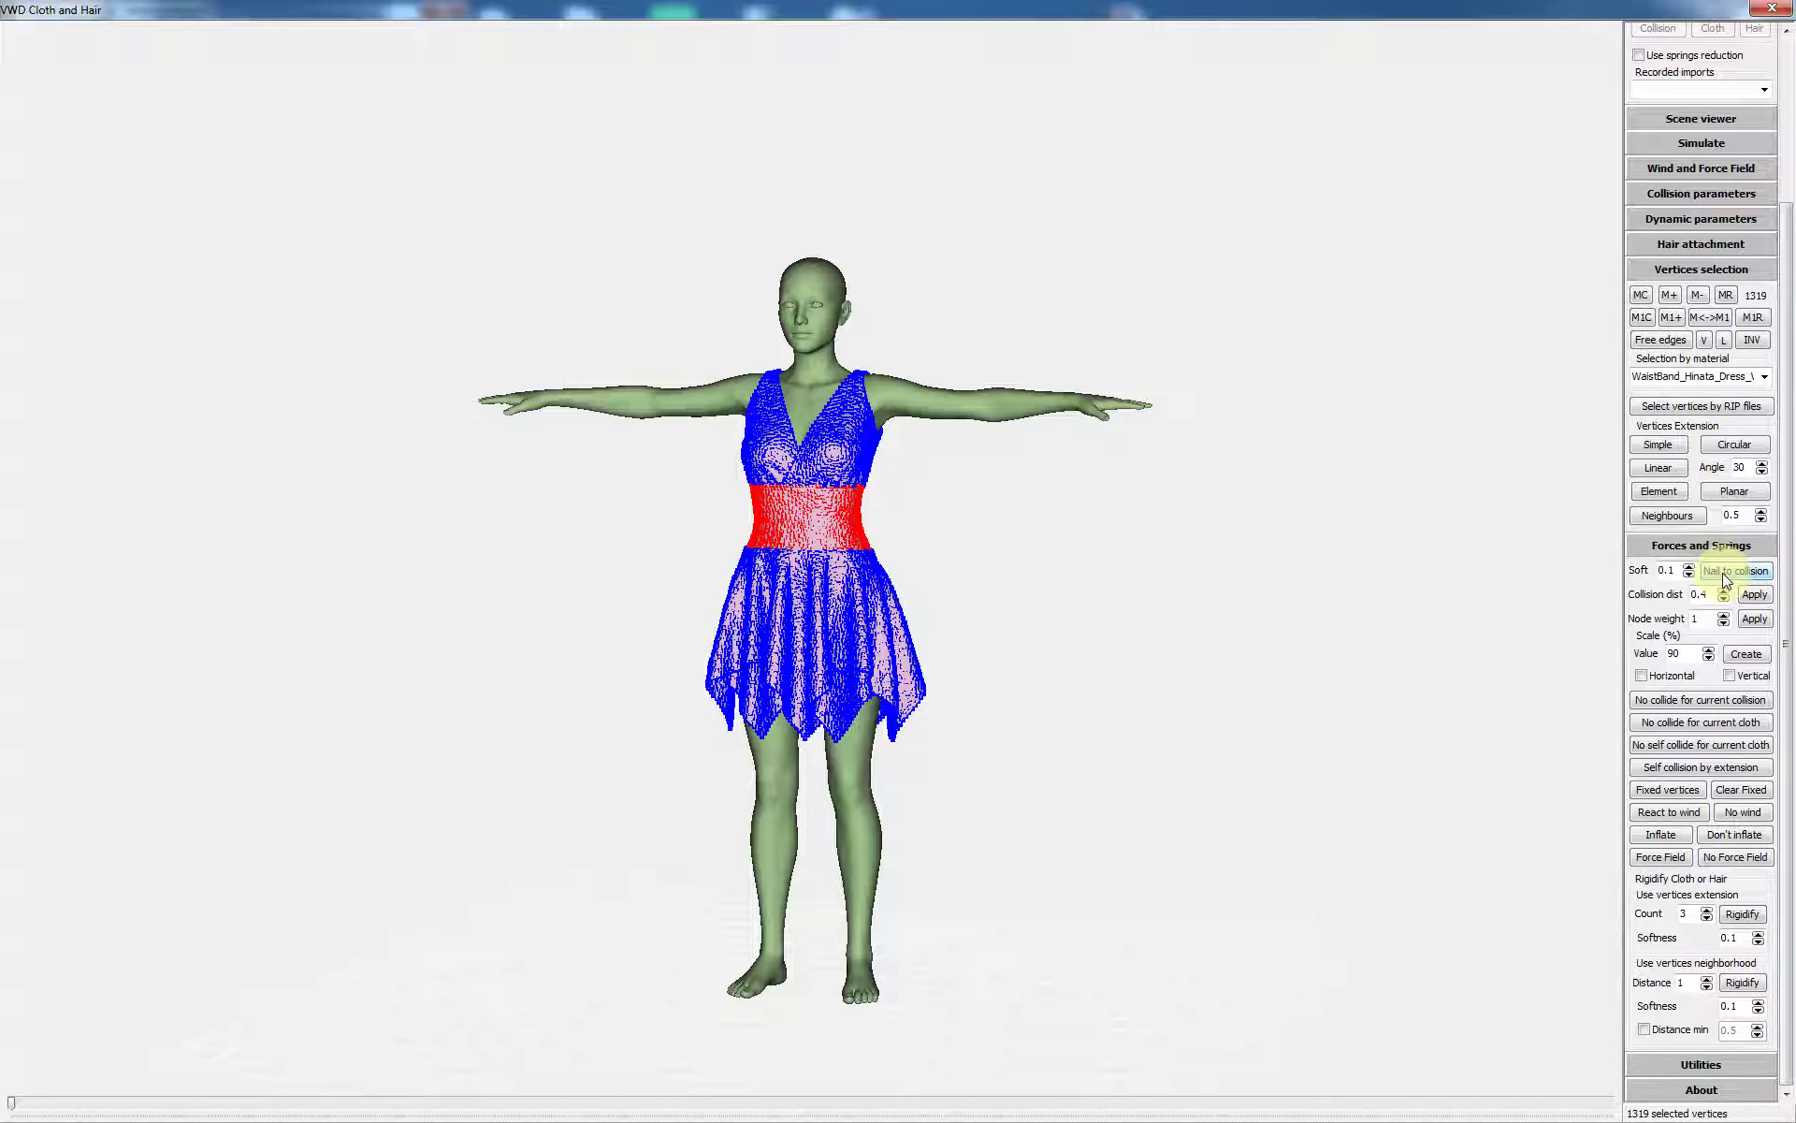
Add only the bodice's neckline and armhole free edges to the stored waistband vertices, and nail the recalled selection to the collision figure with softness 0.1.
left_click(1660, 339)
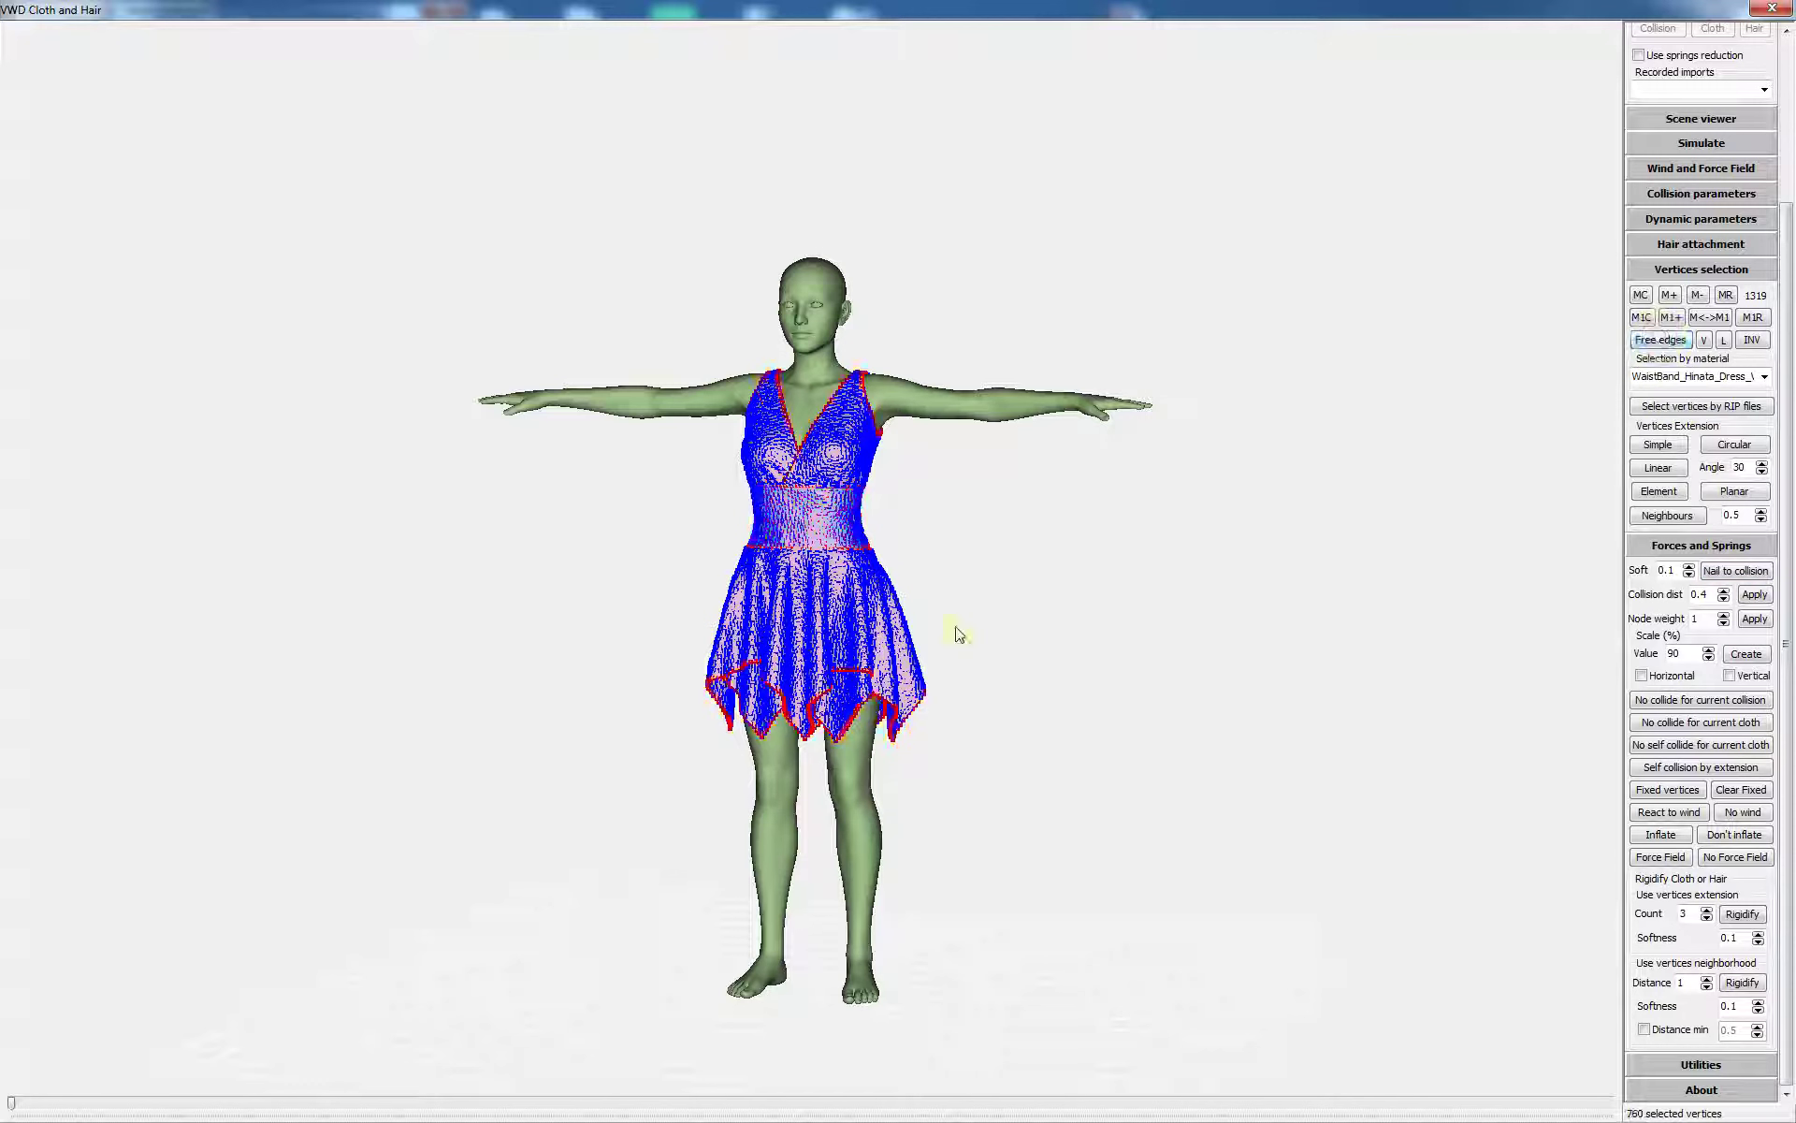
left_click_drag(572, 828, 949, 511)
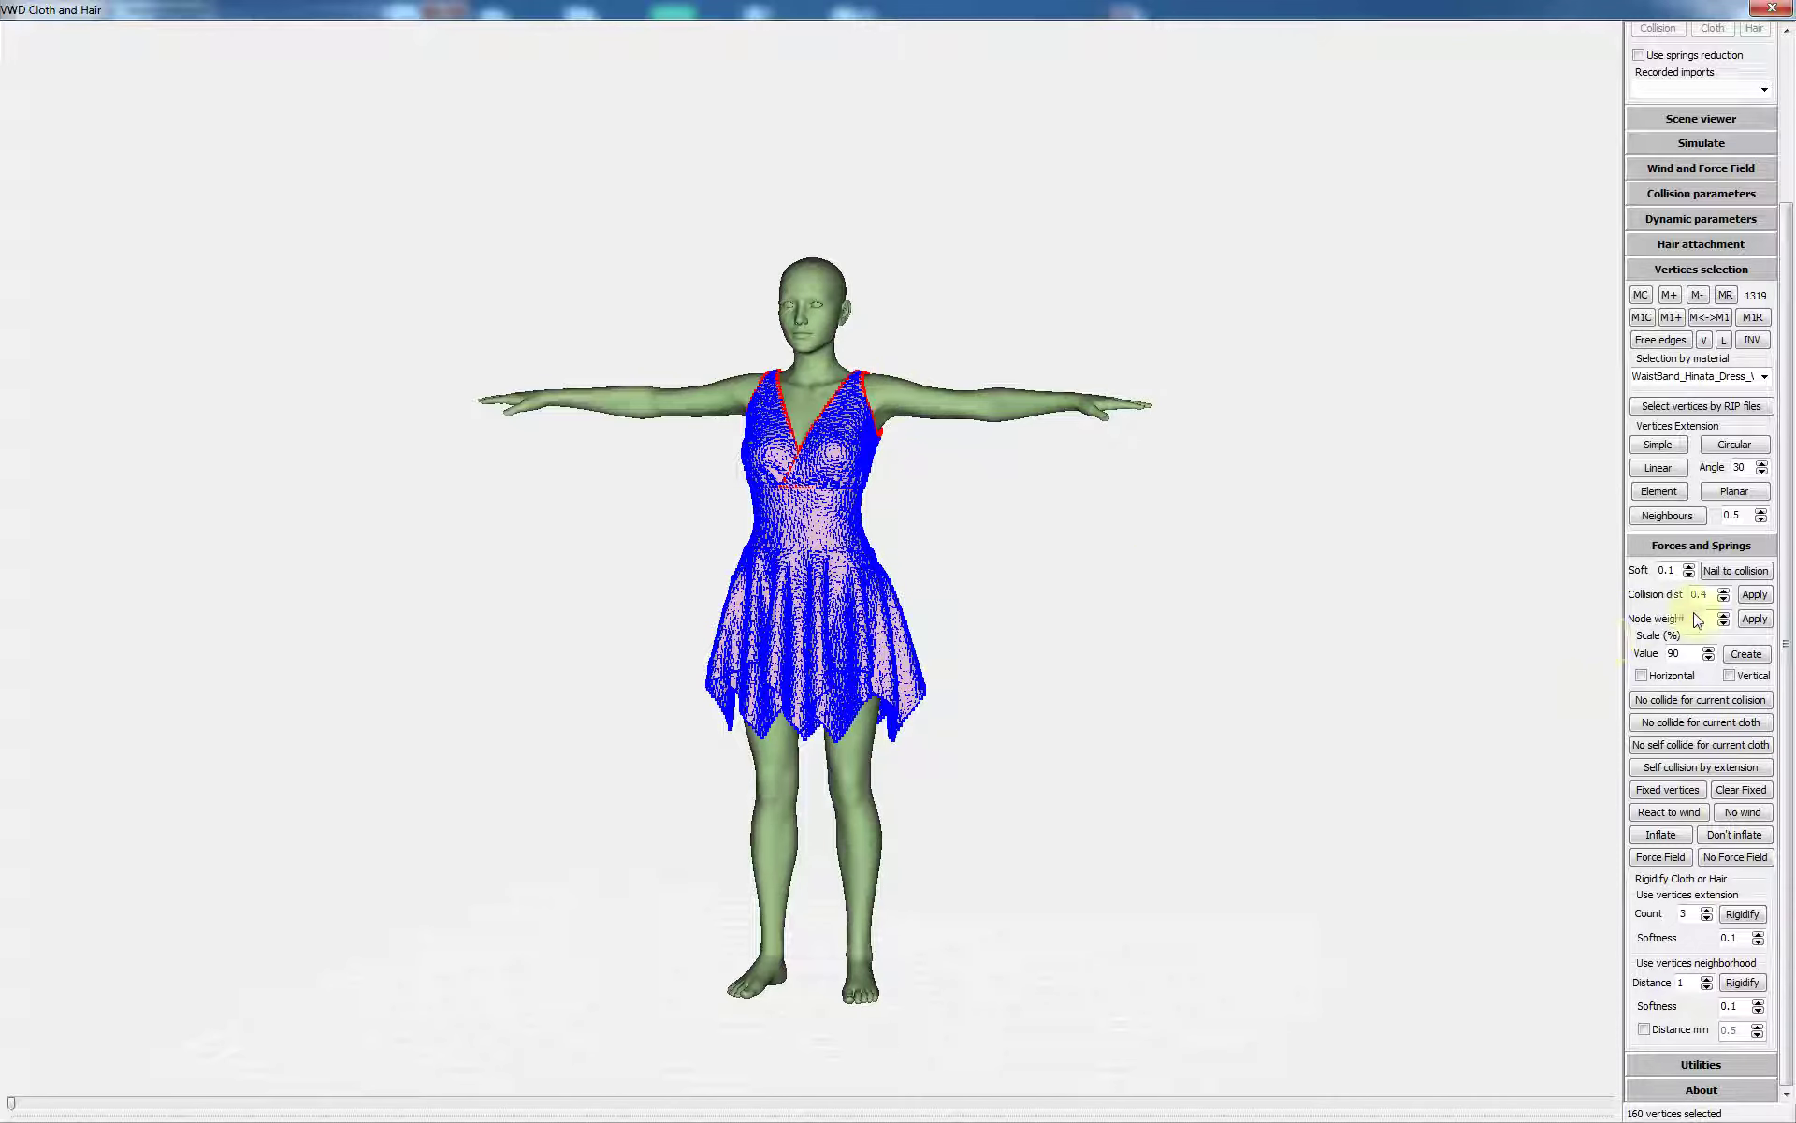
left_click(1670, 297)
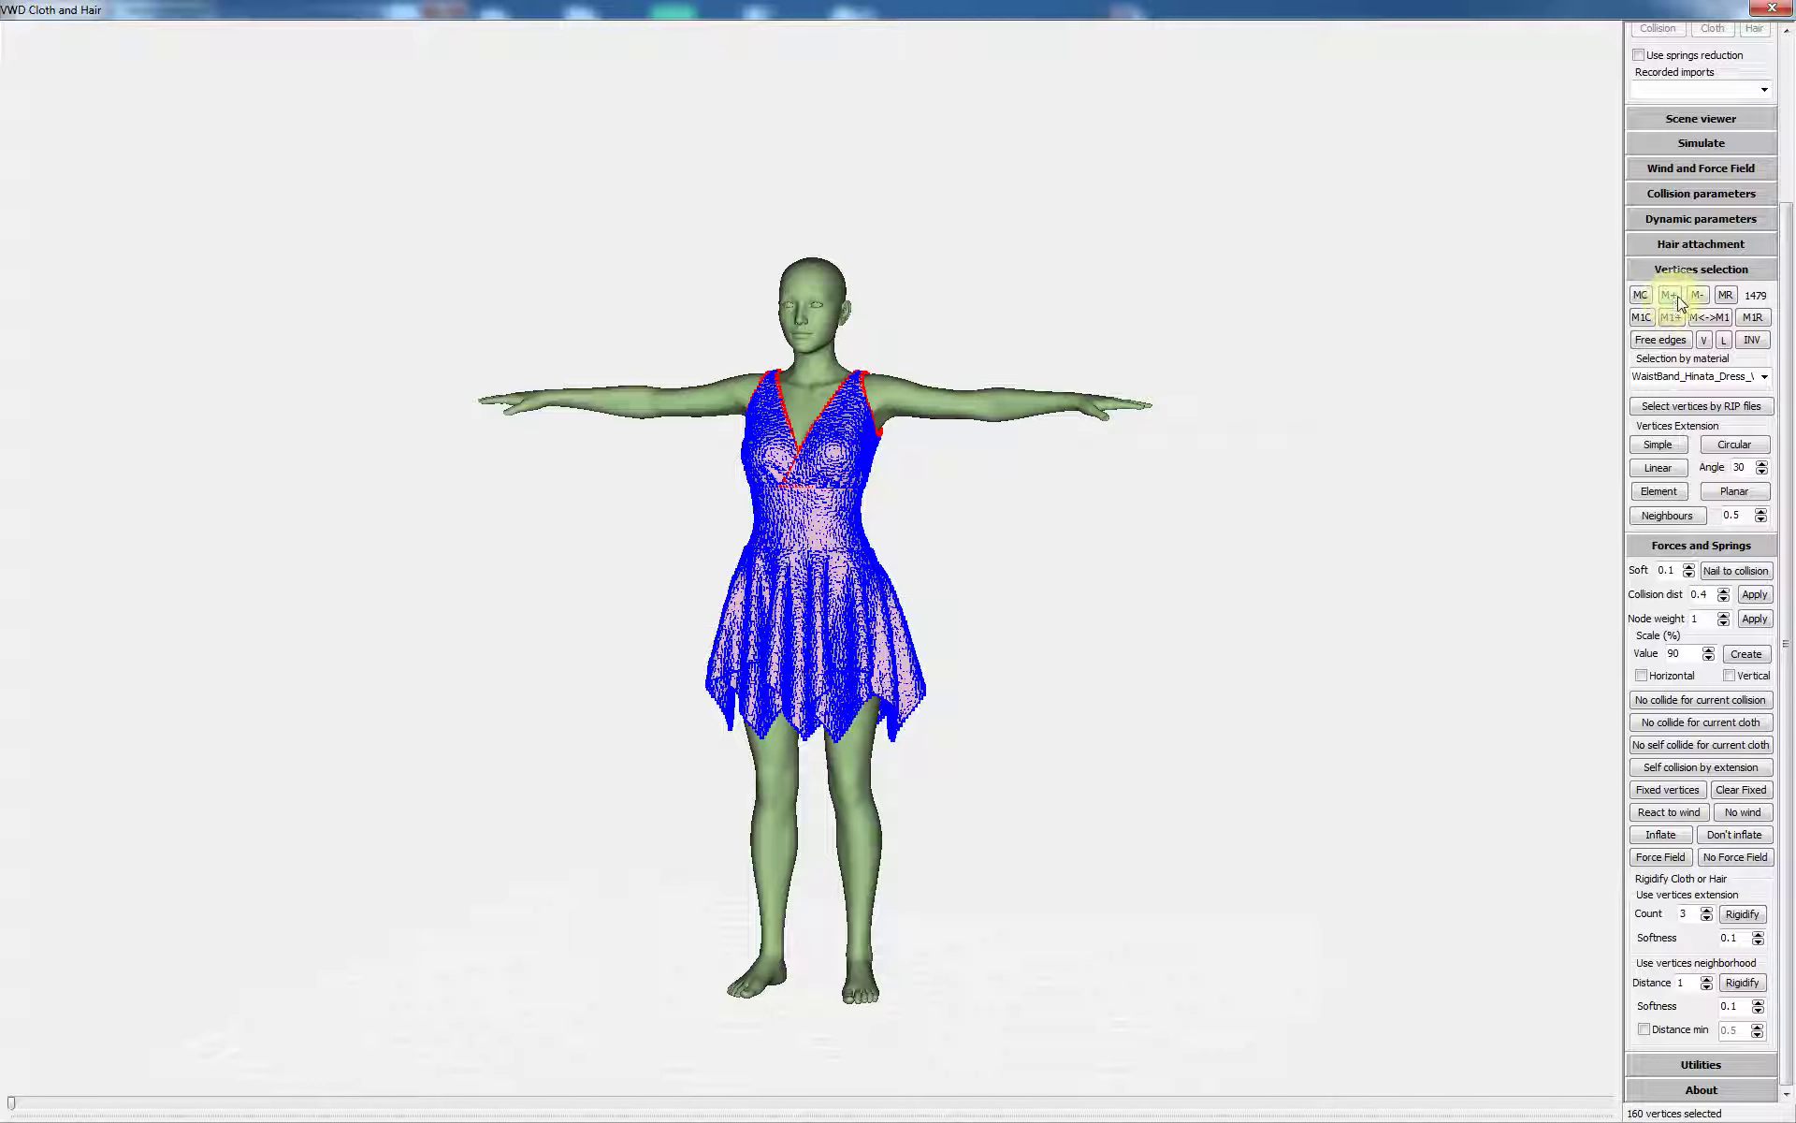
left_click(1726, 294)
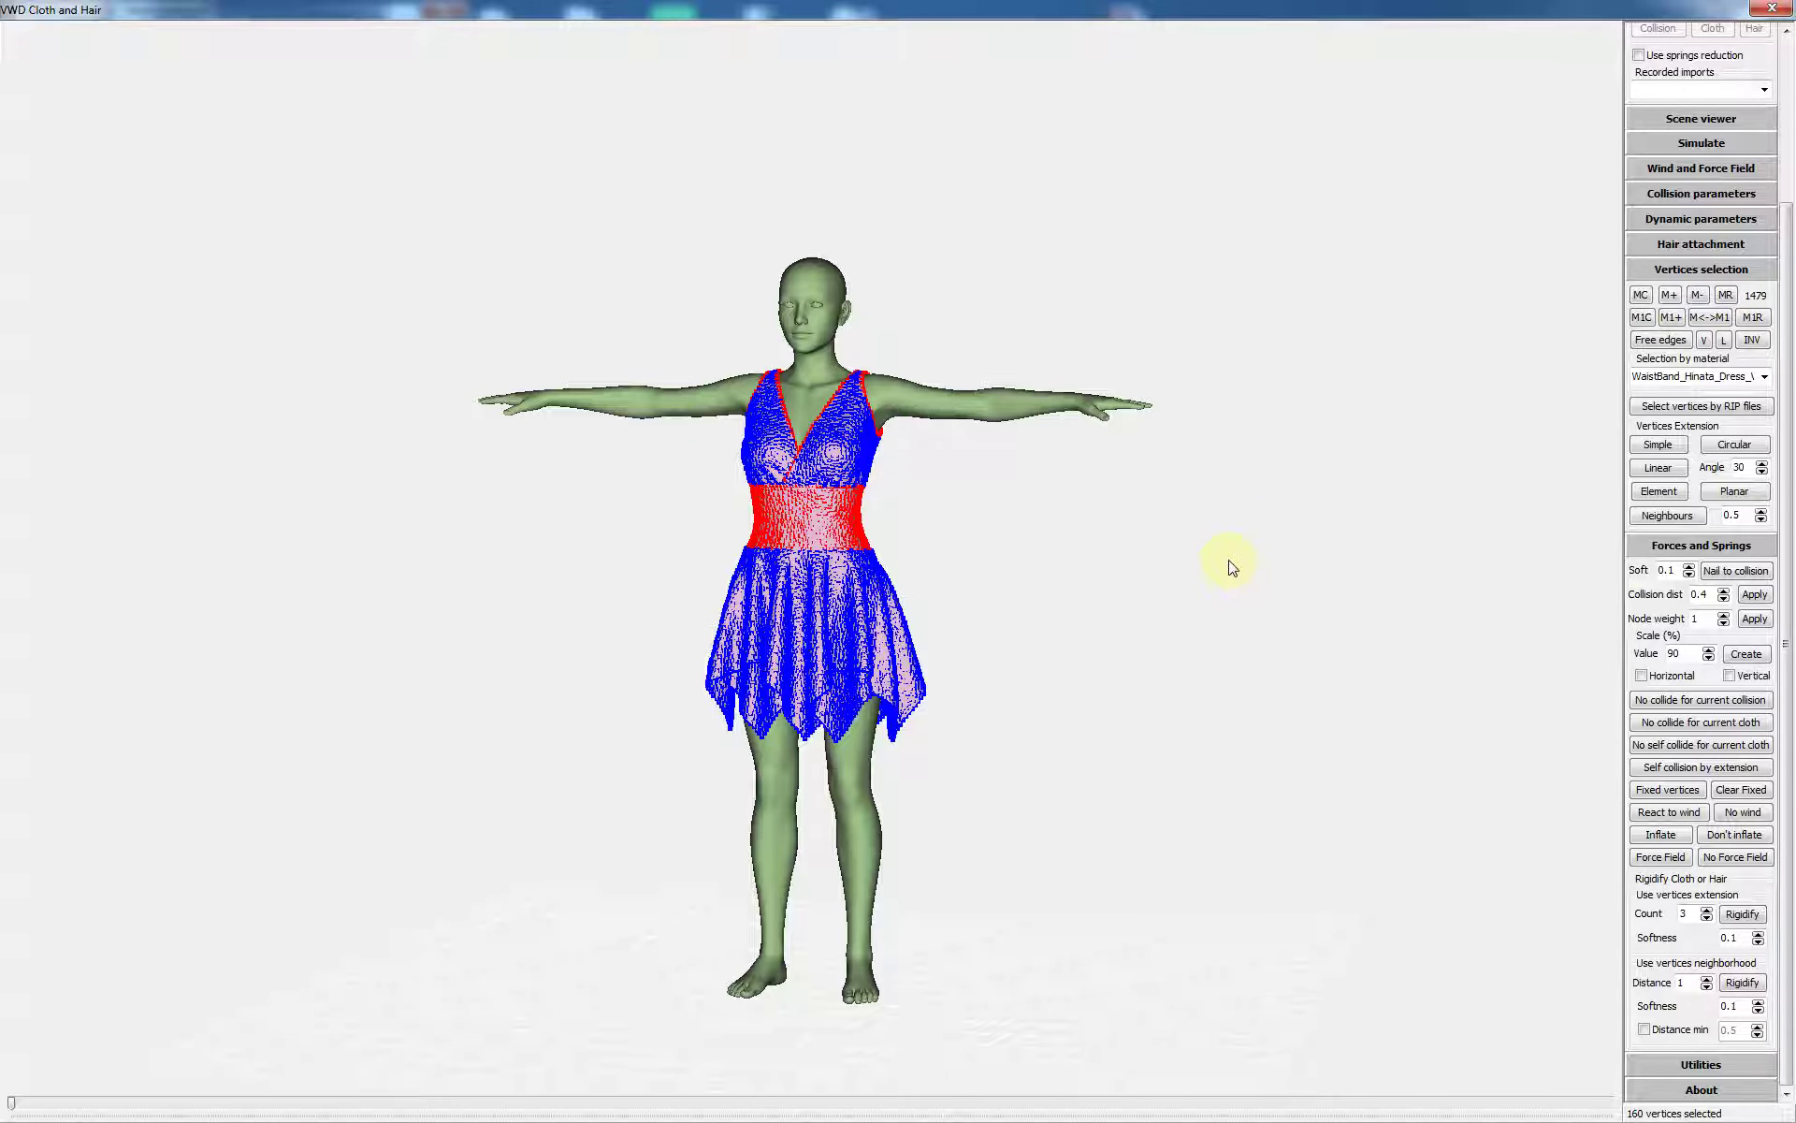
left_click(1736, 573)
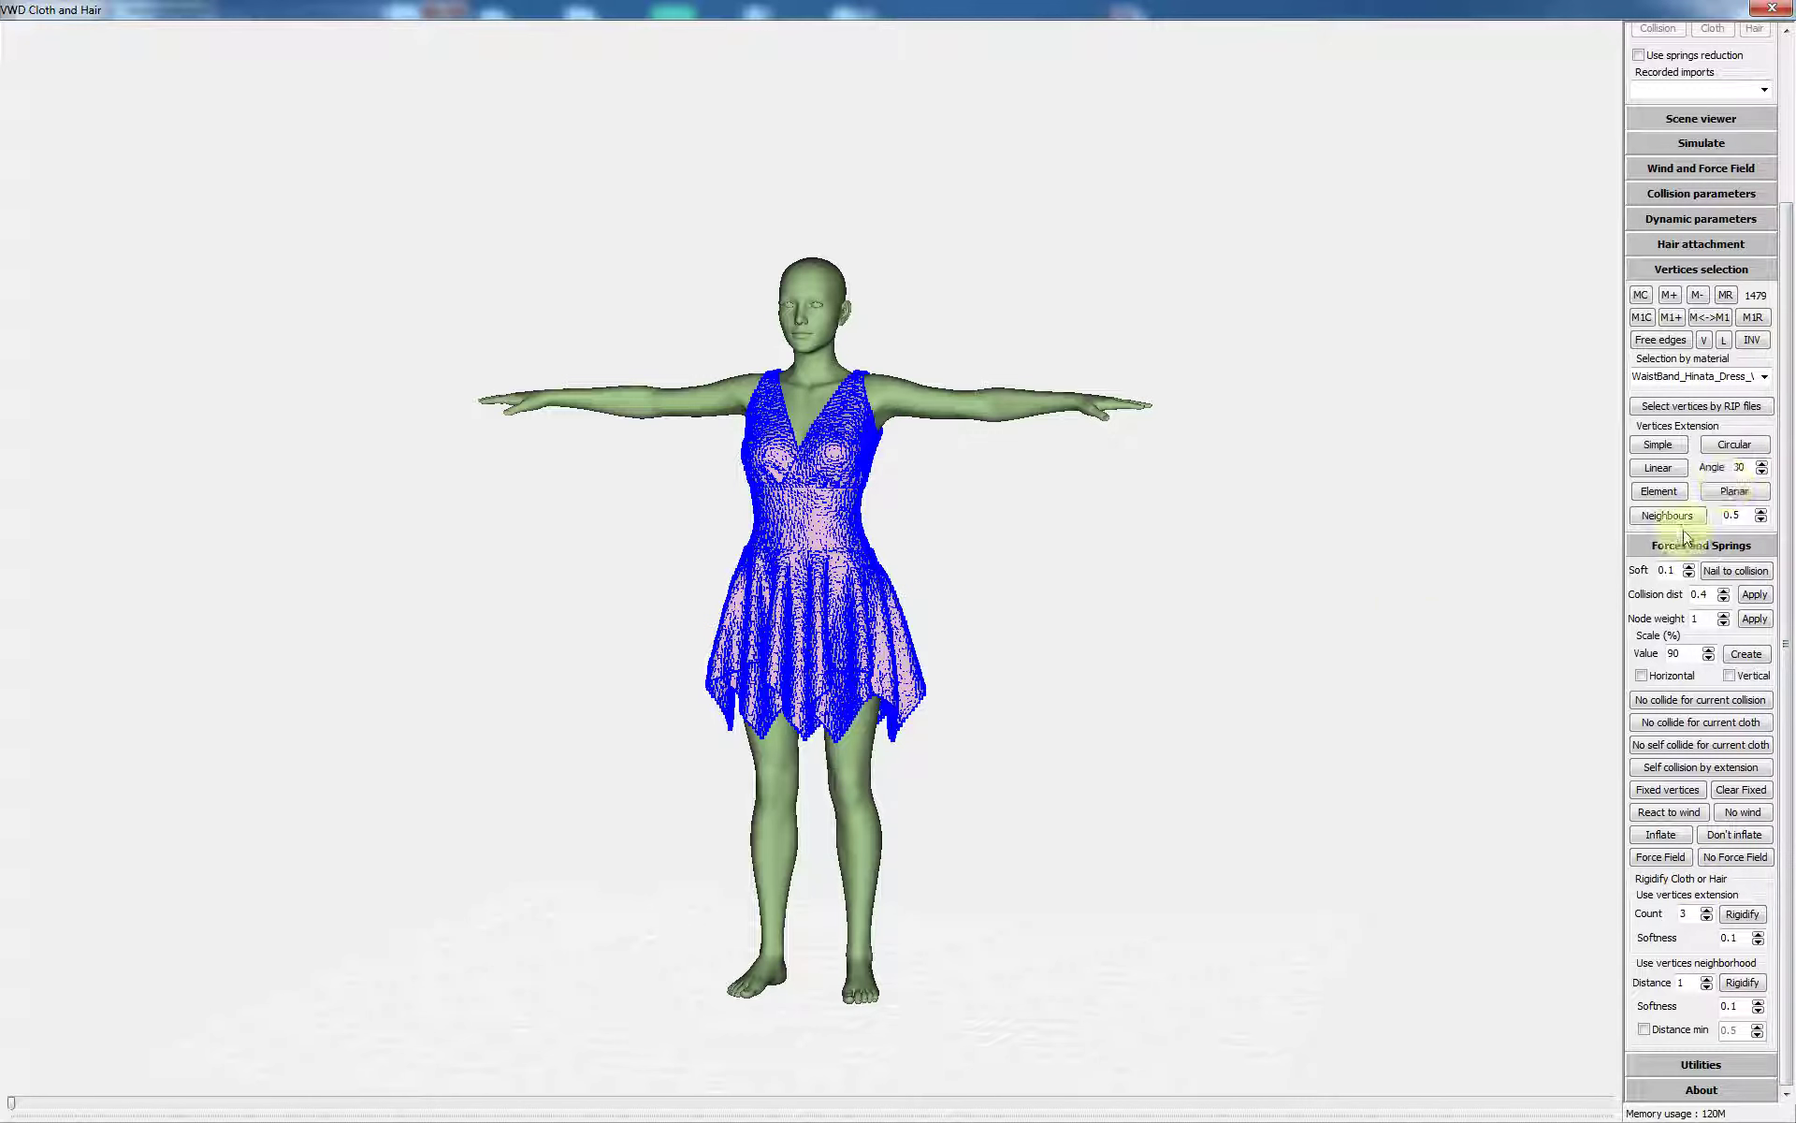
Select the Bodice material vertices of the dress and create a 90% scale on them.
left_click(1740, 376)
scroll(1740, 374, "down", 2)
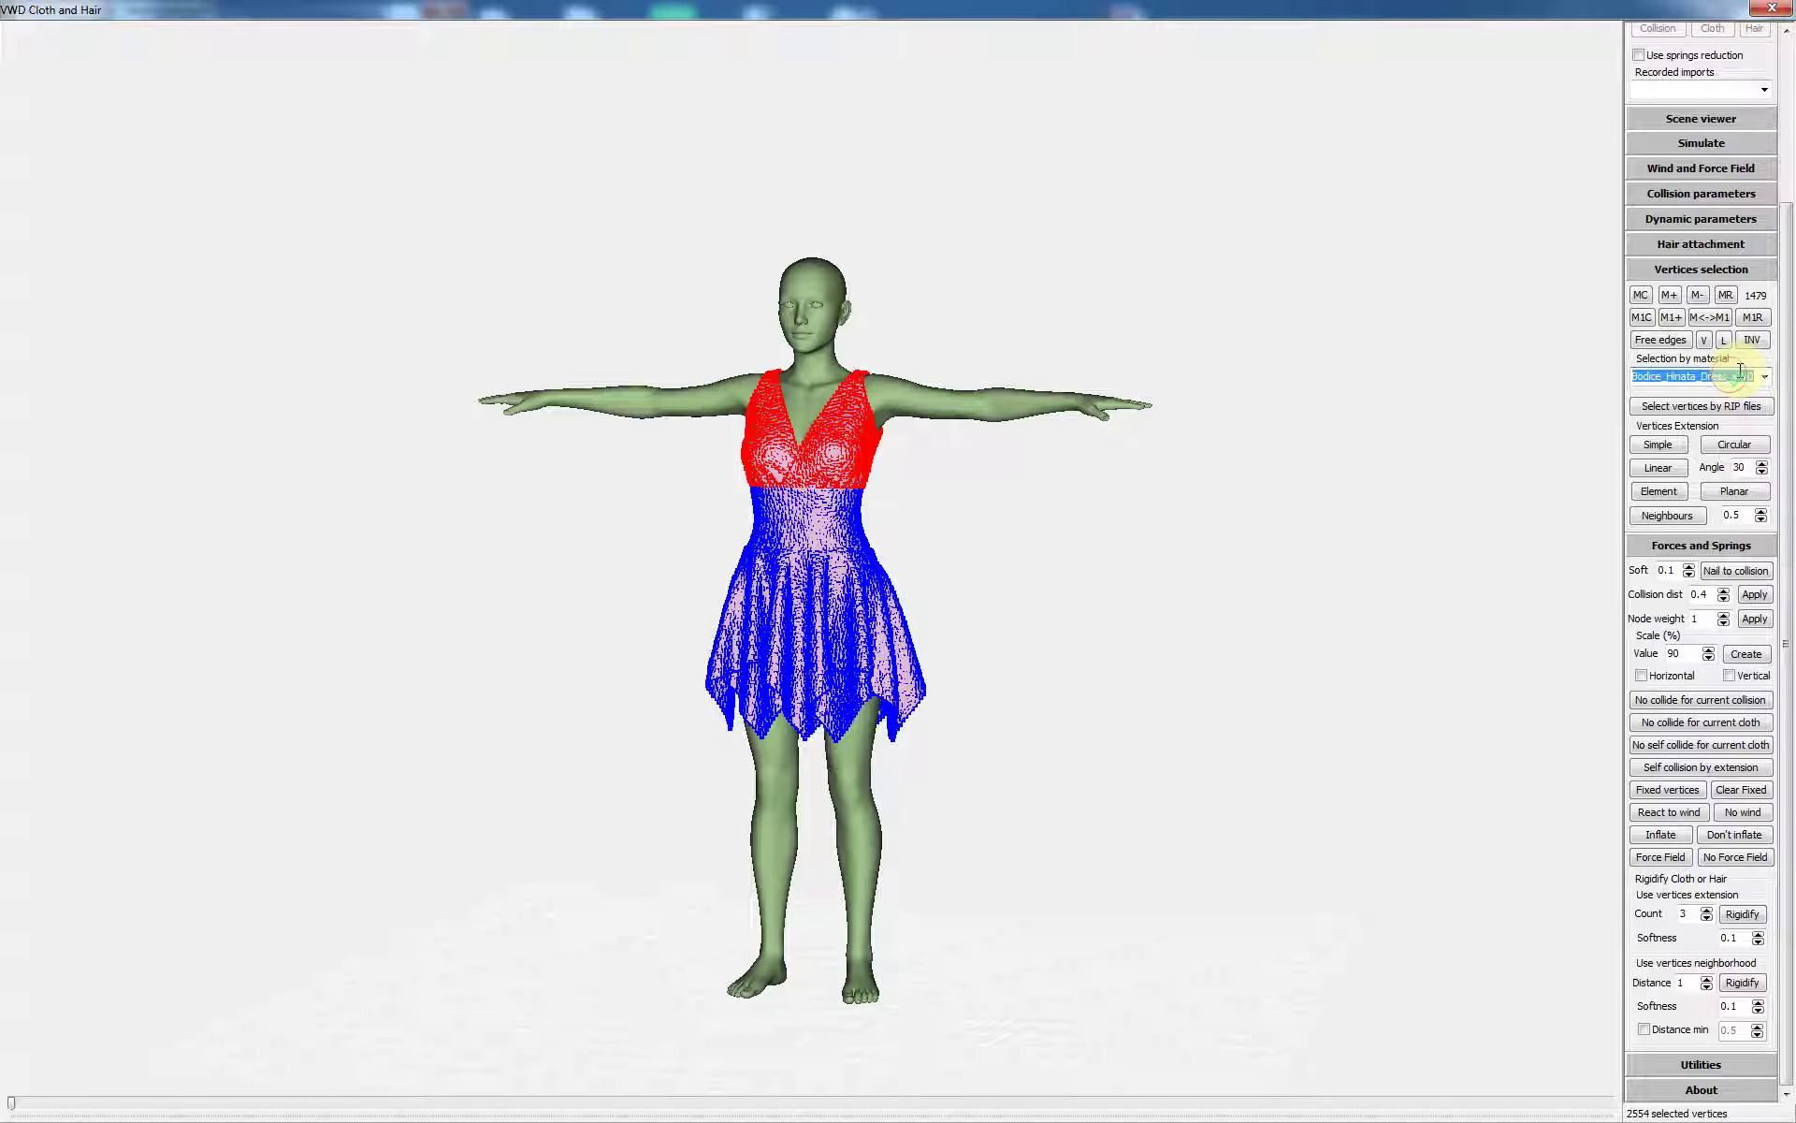
left_click(1746, 654)
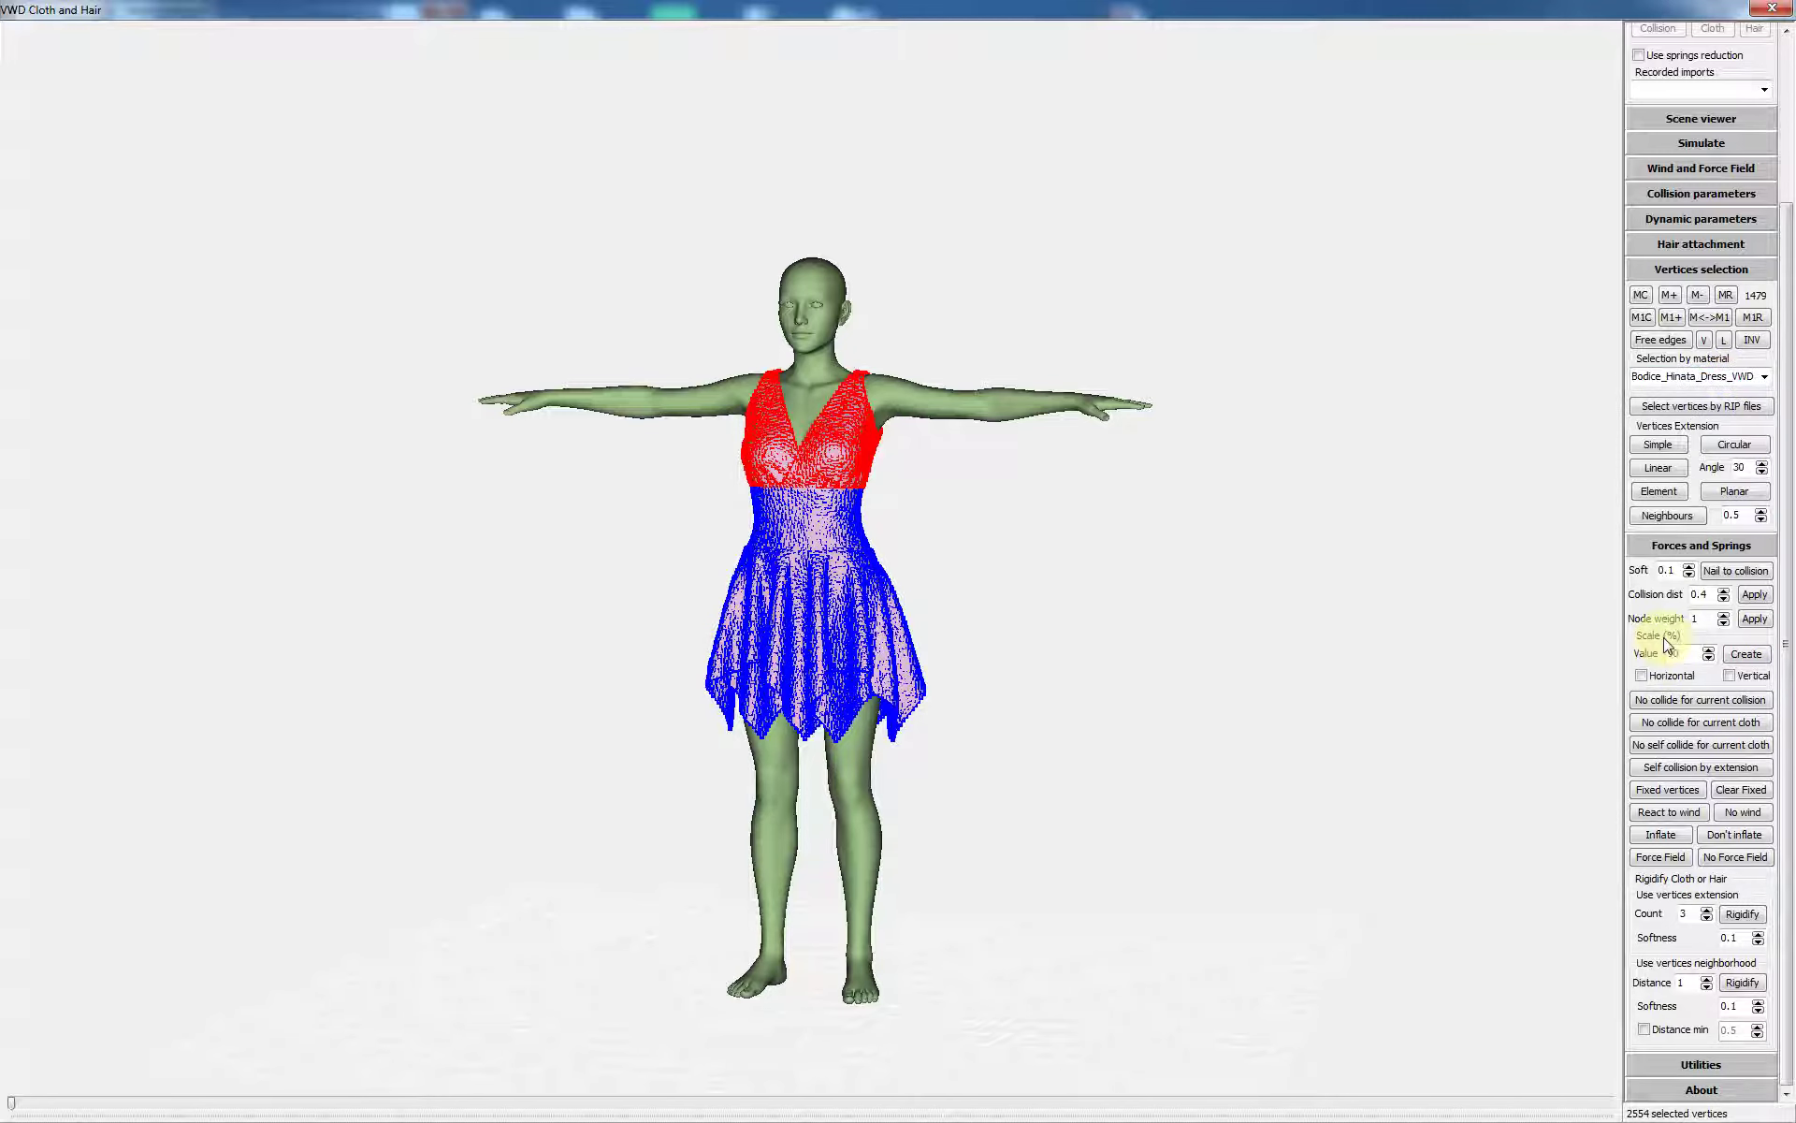
left_click(1746, 655)
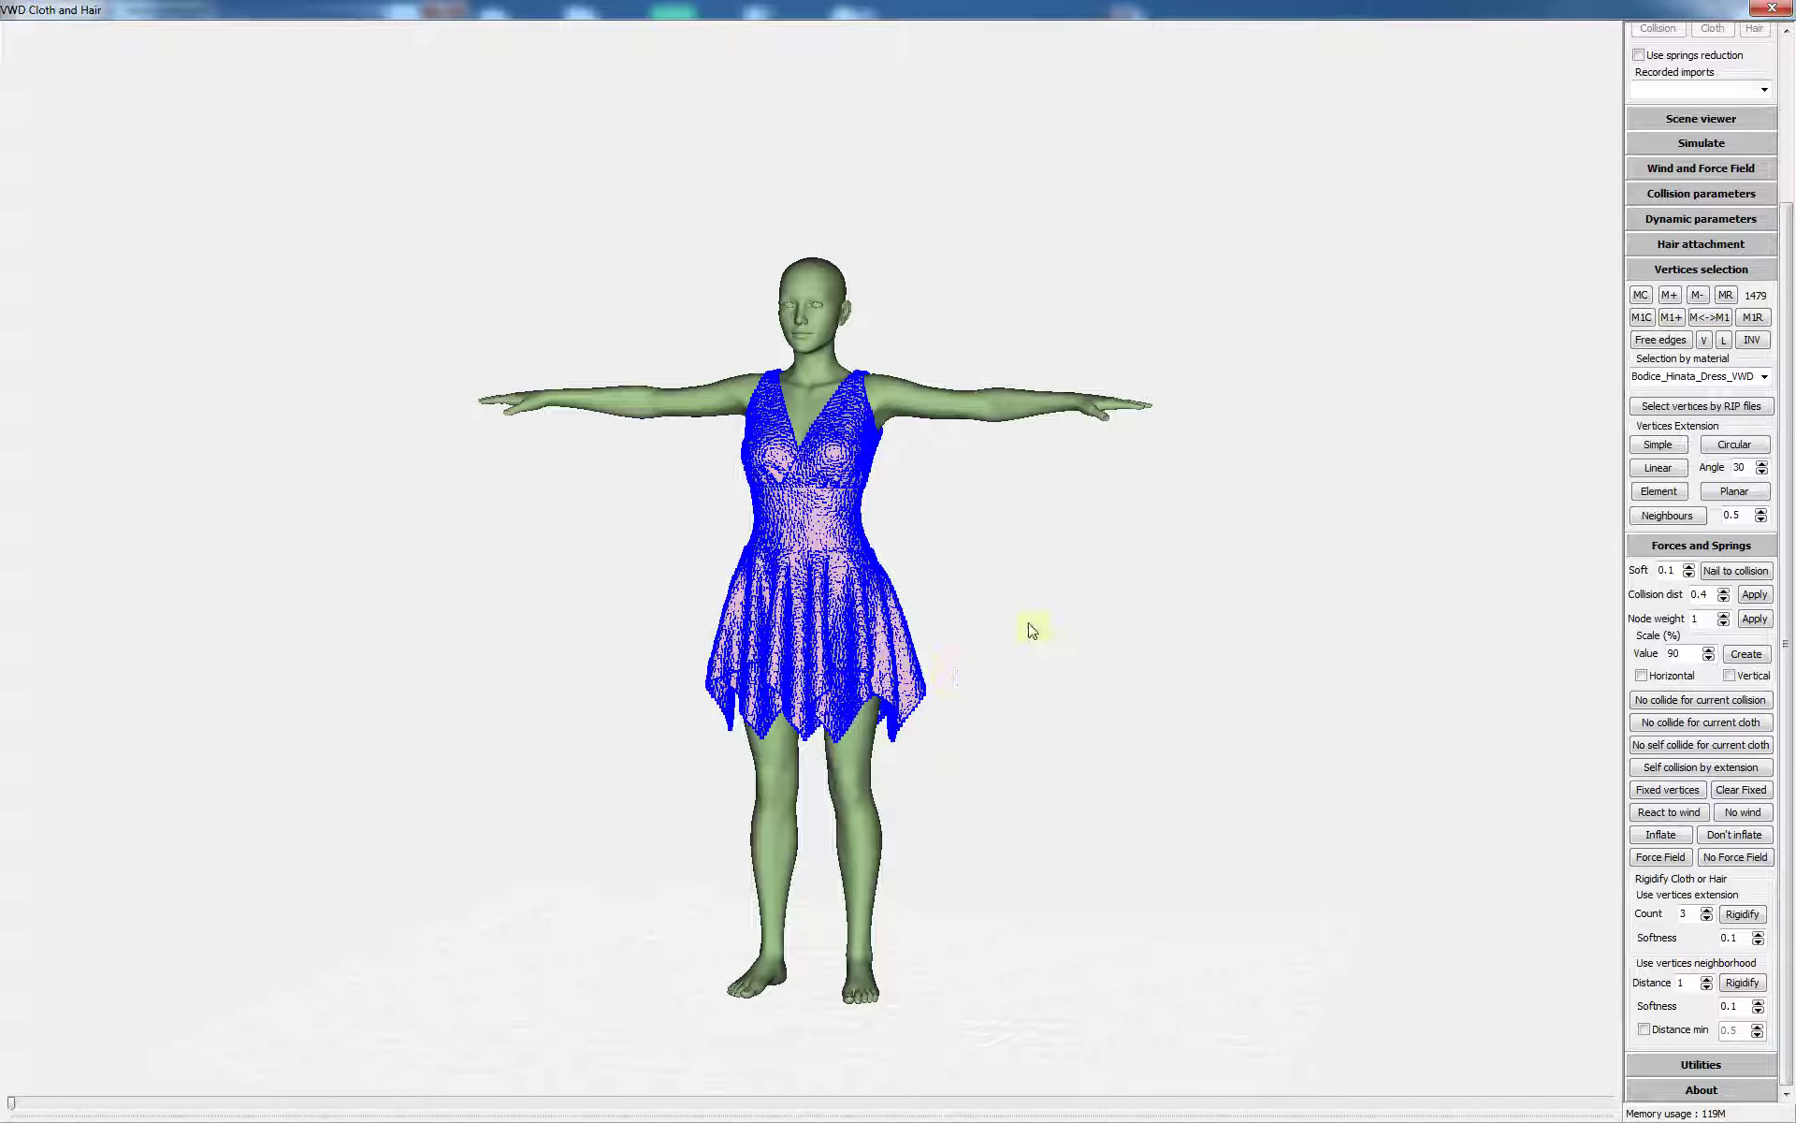
scroll(1034, 636, "up", 1)
scroll(1034, 635, "down", 1)
left_click(1662, 342)
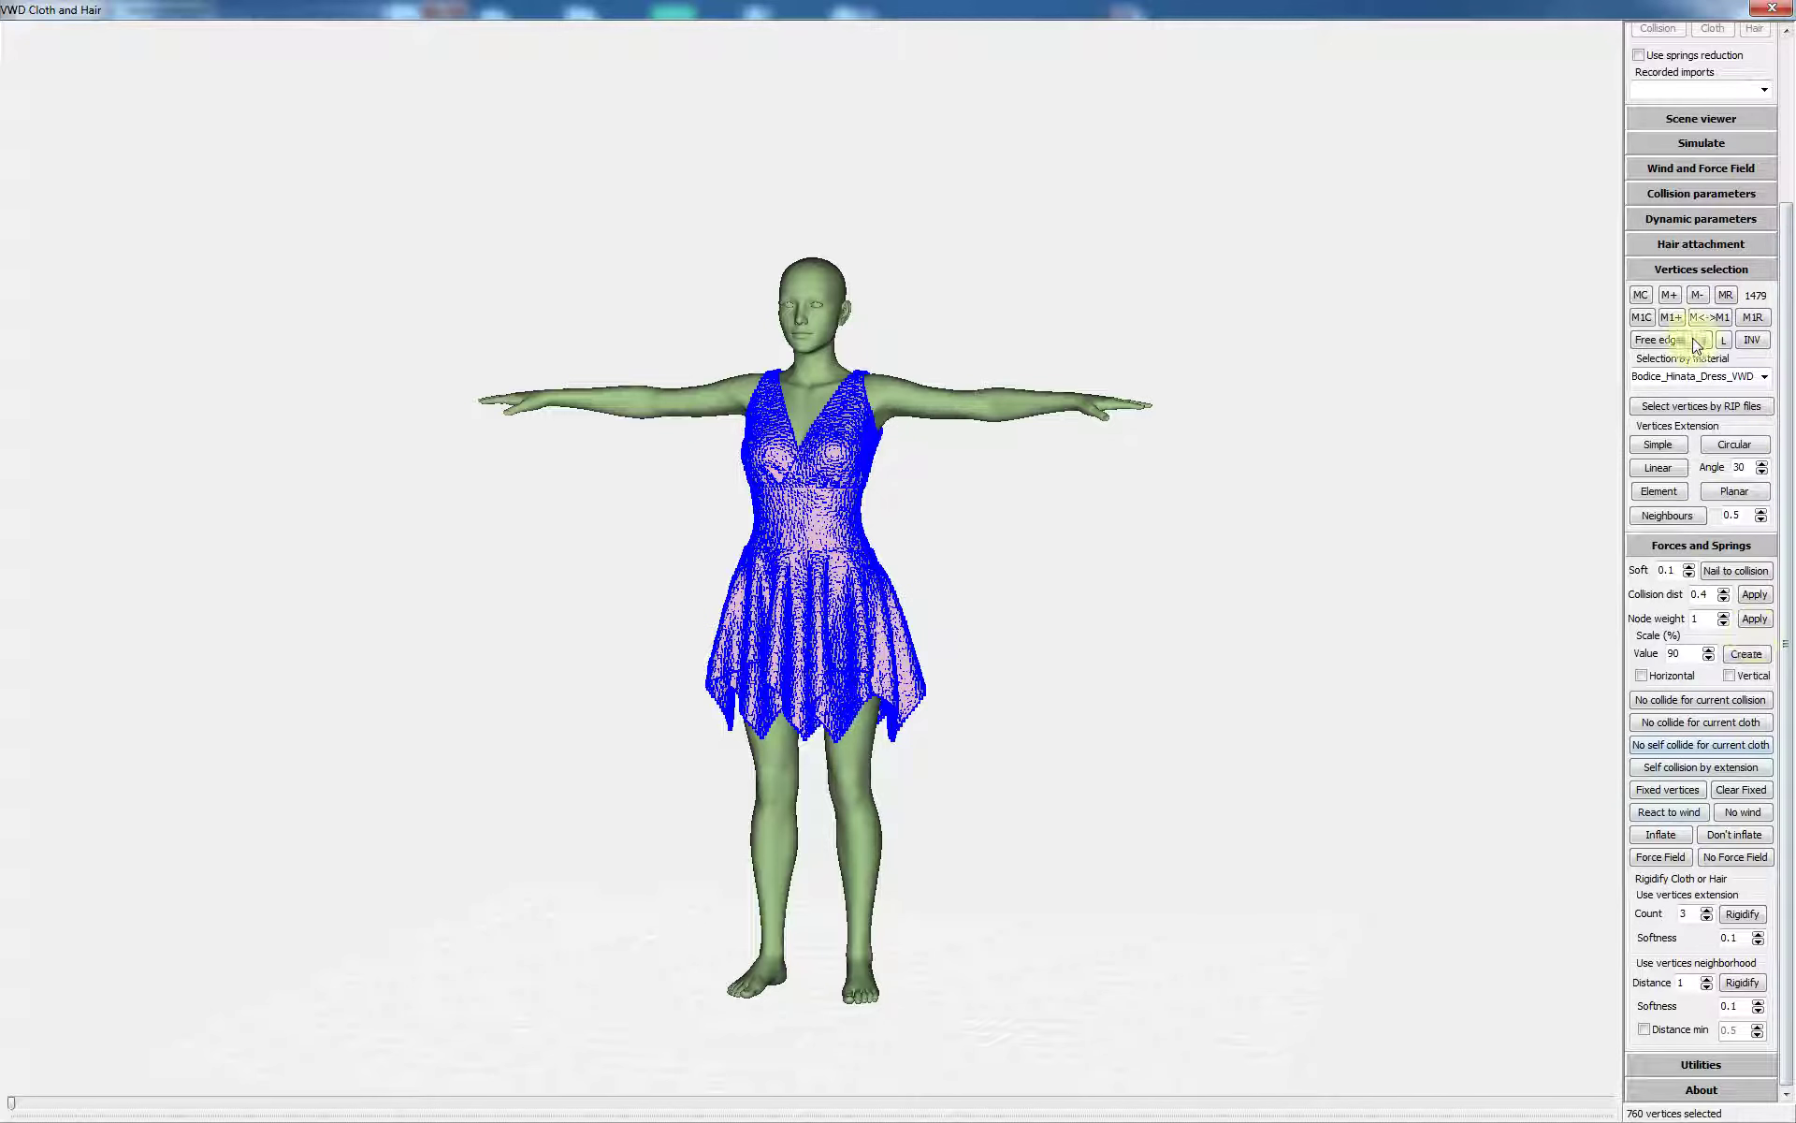
Replace the selection memory with the OverSkirt and UnderSkirt material vertices and recall them as one combined selection.
left_click(1681, 376)
scroll(1679, 374, "down", 1)
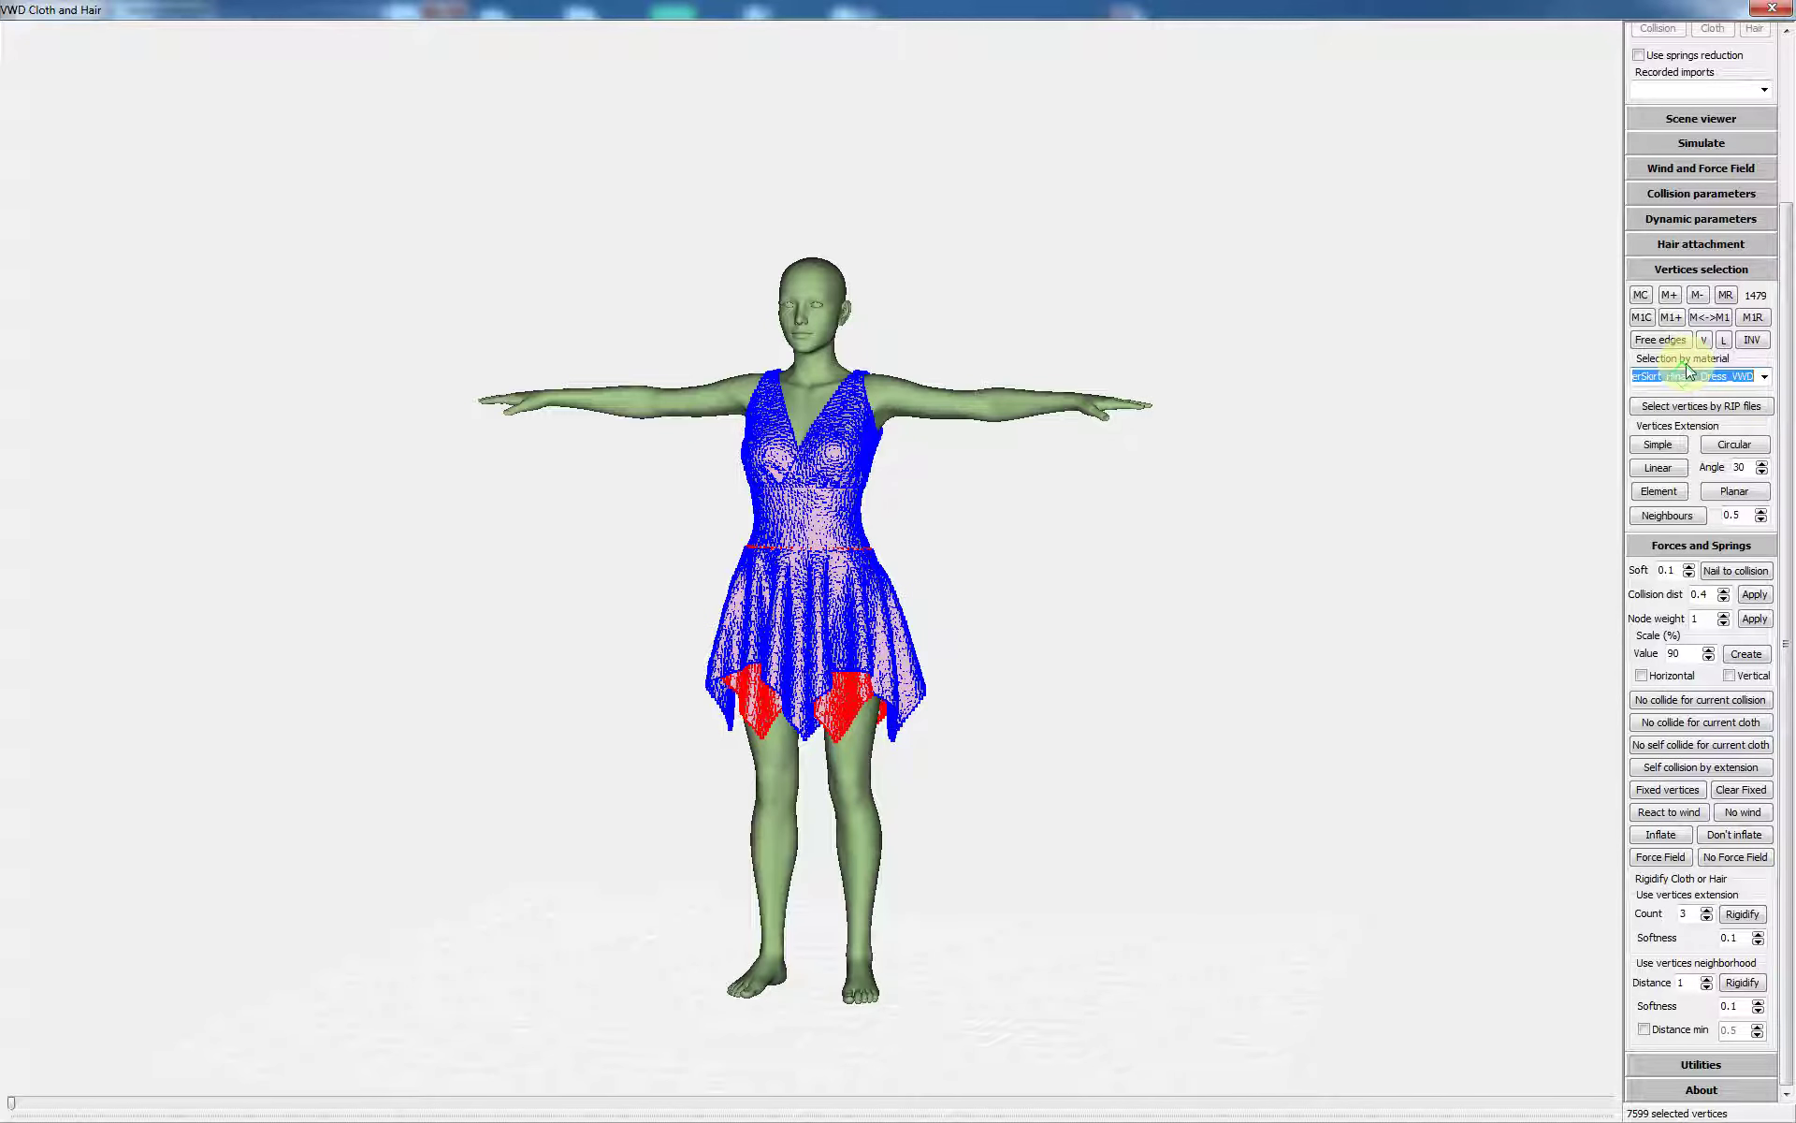
left_click(1640, 295)
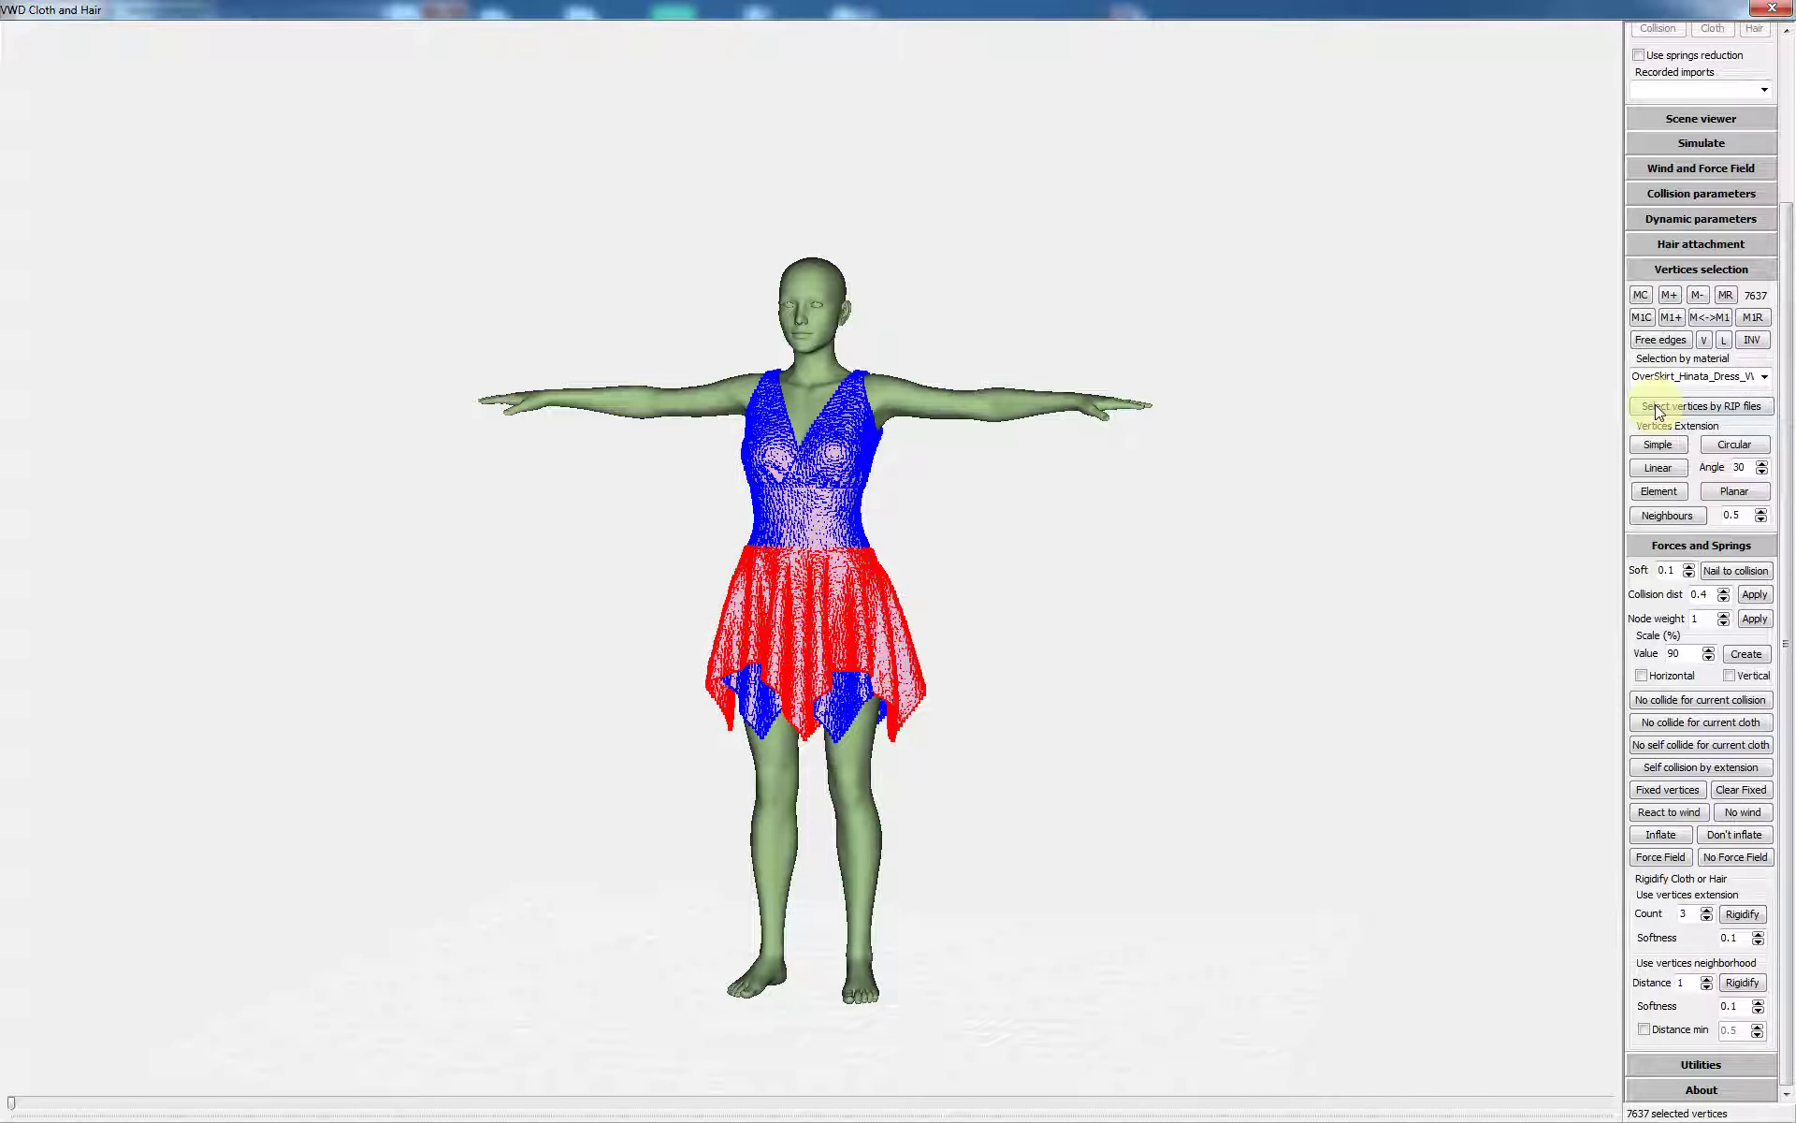
scroll(1682, 377, "up", 1)
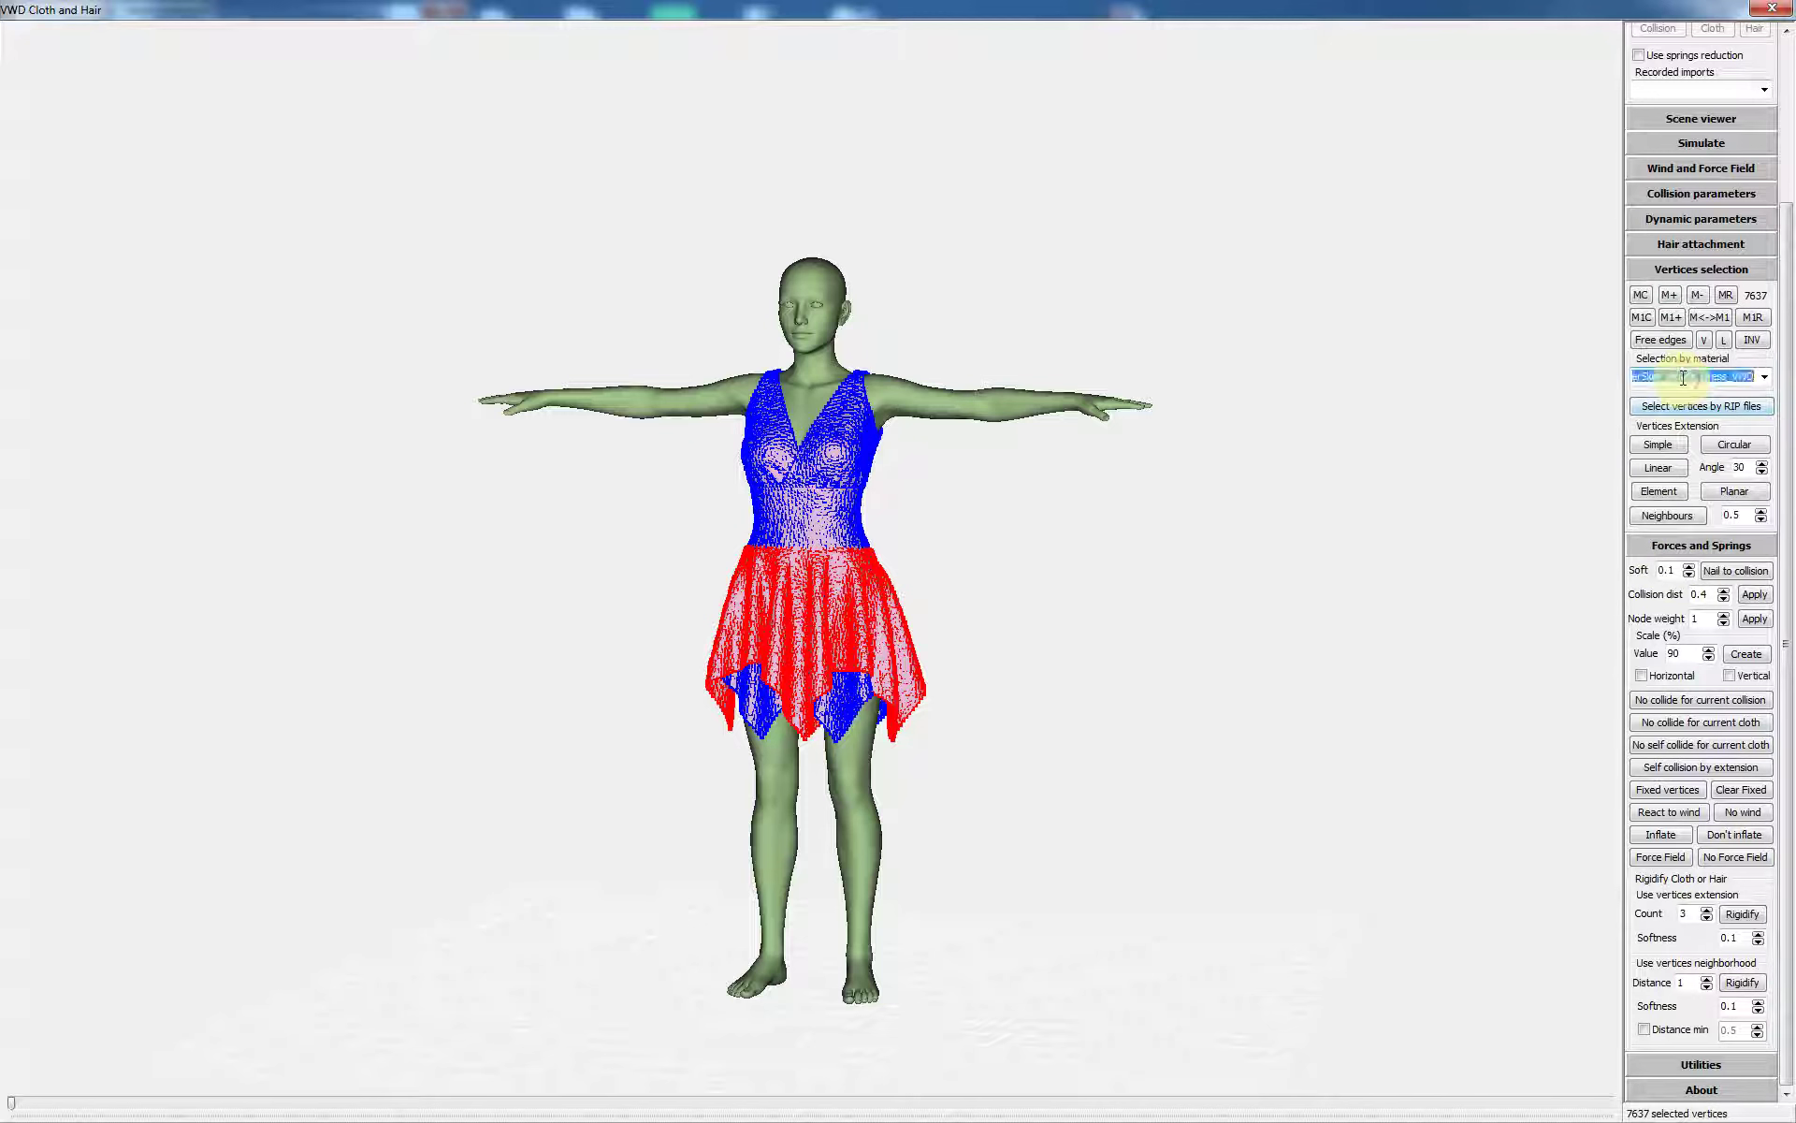
scroll(1682, 378, "down", 2)
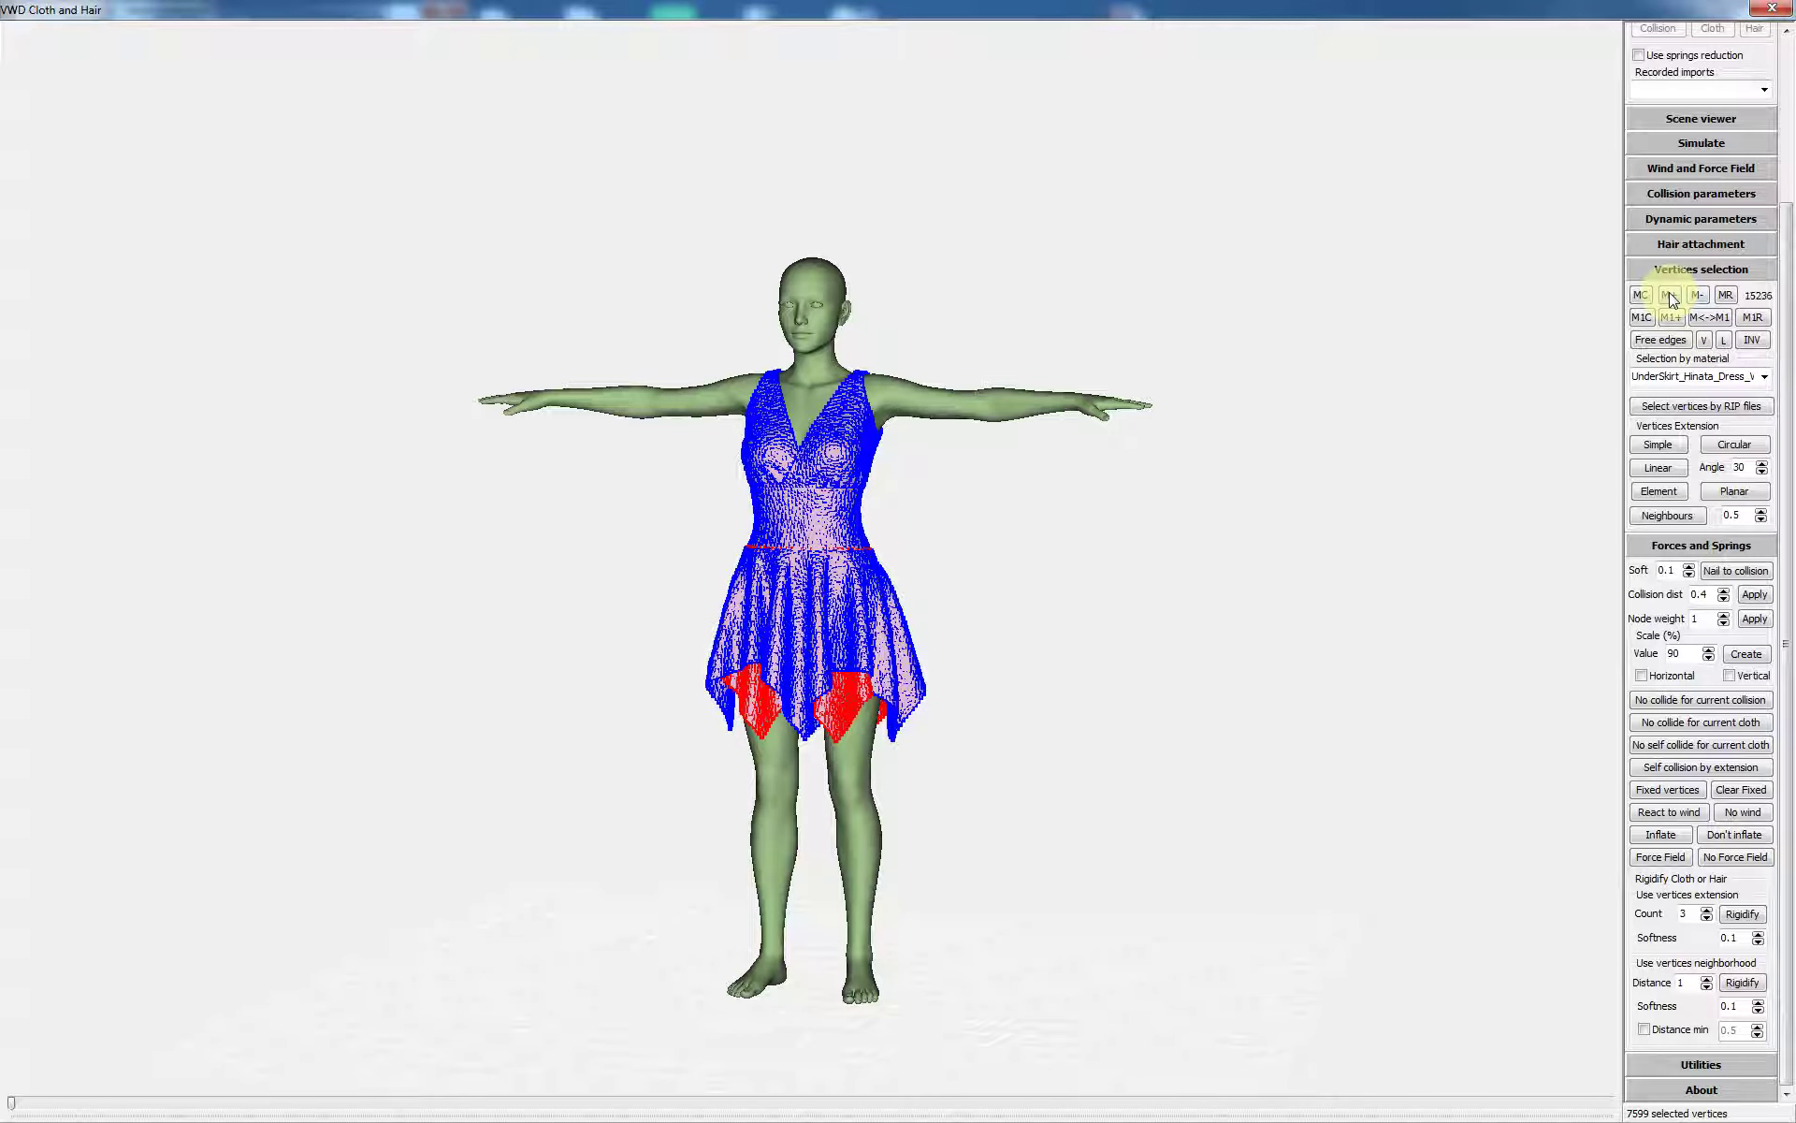
left_click(1726, 295)
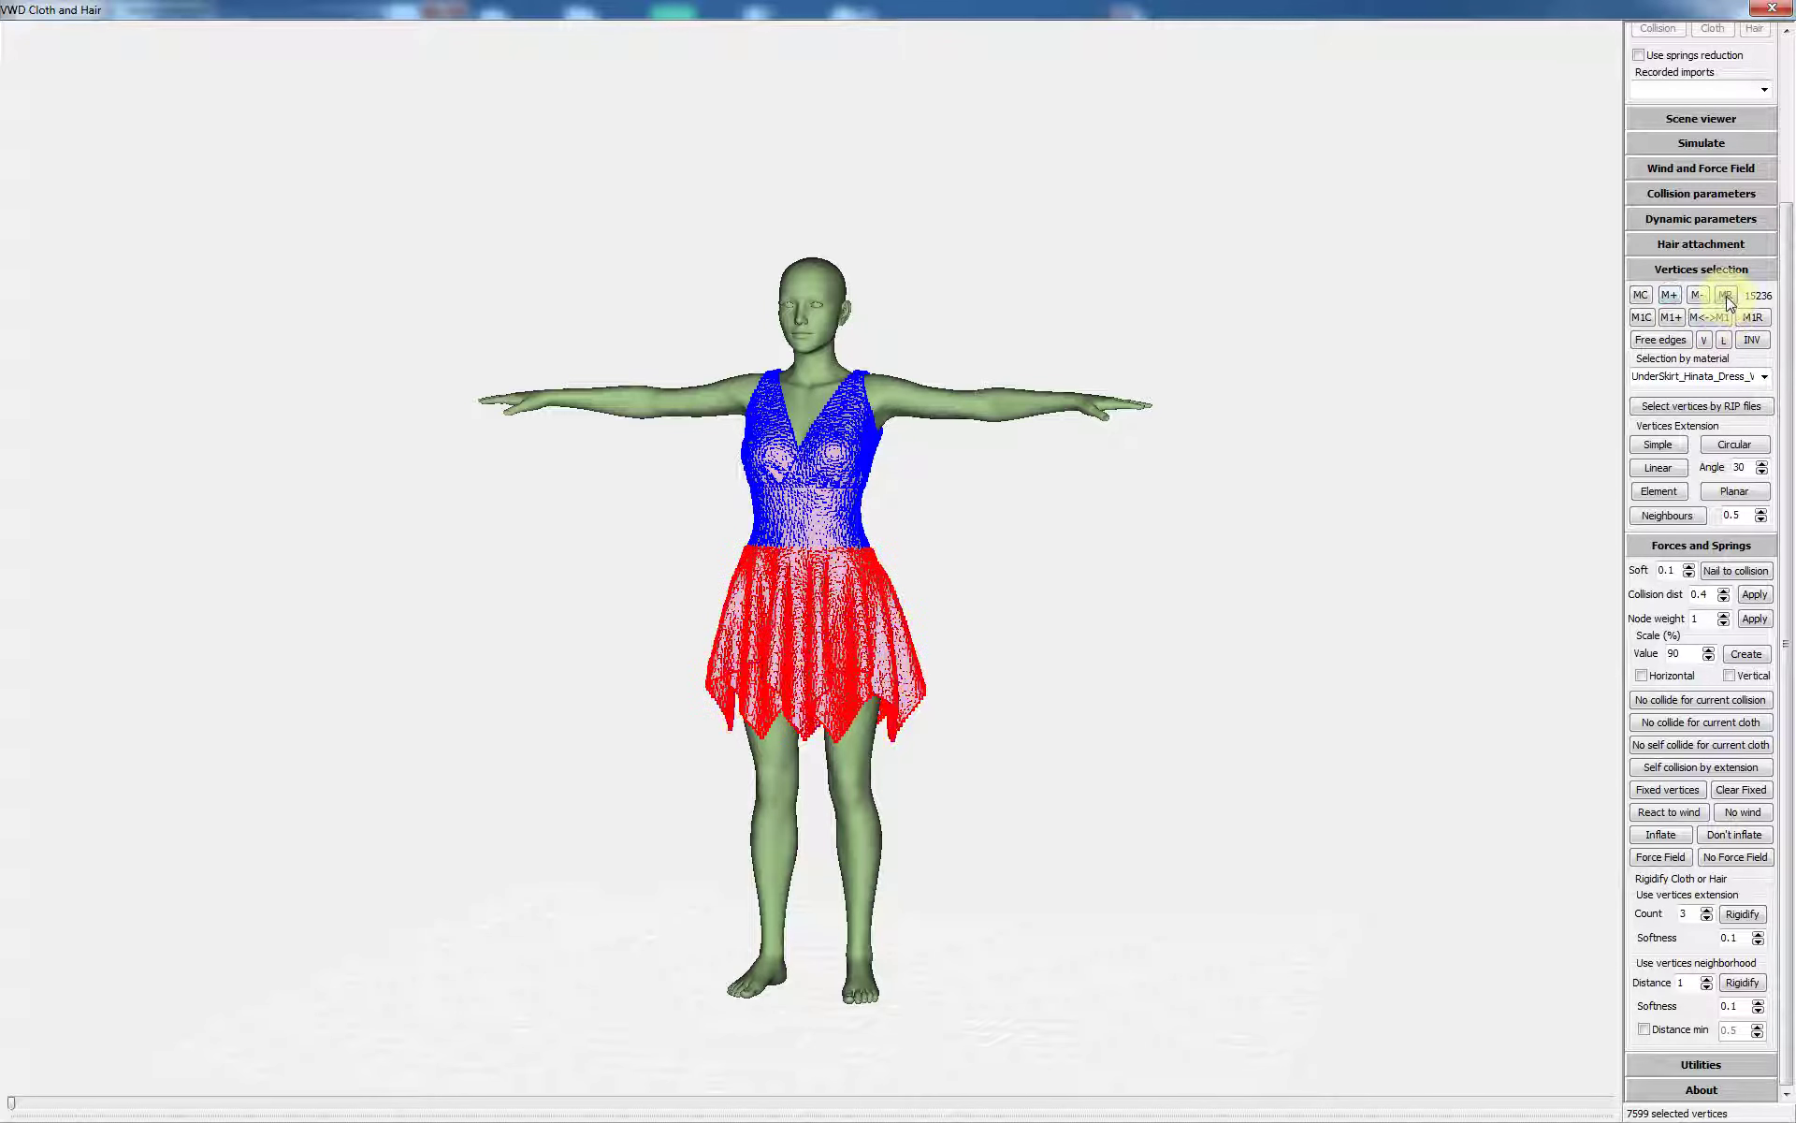
Select the dress's free edges, keeping only those along the seam between the waistband and the skirt.
left_click(1640, 295)
left_click(827, 563)
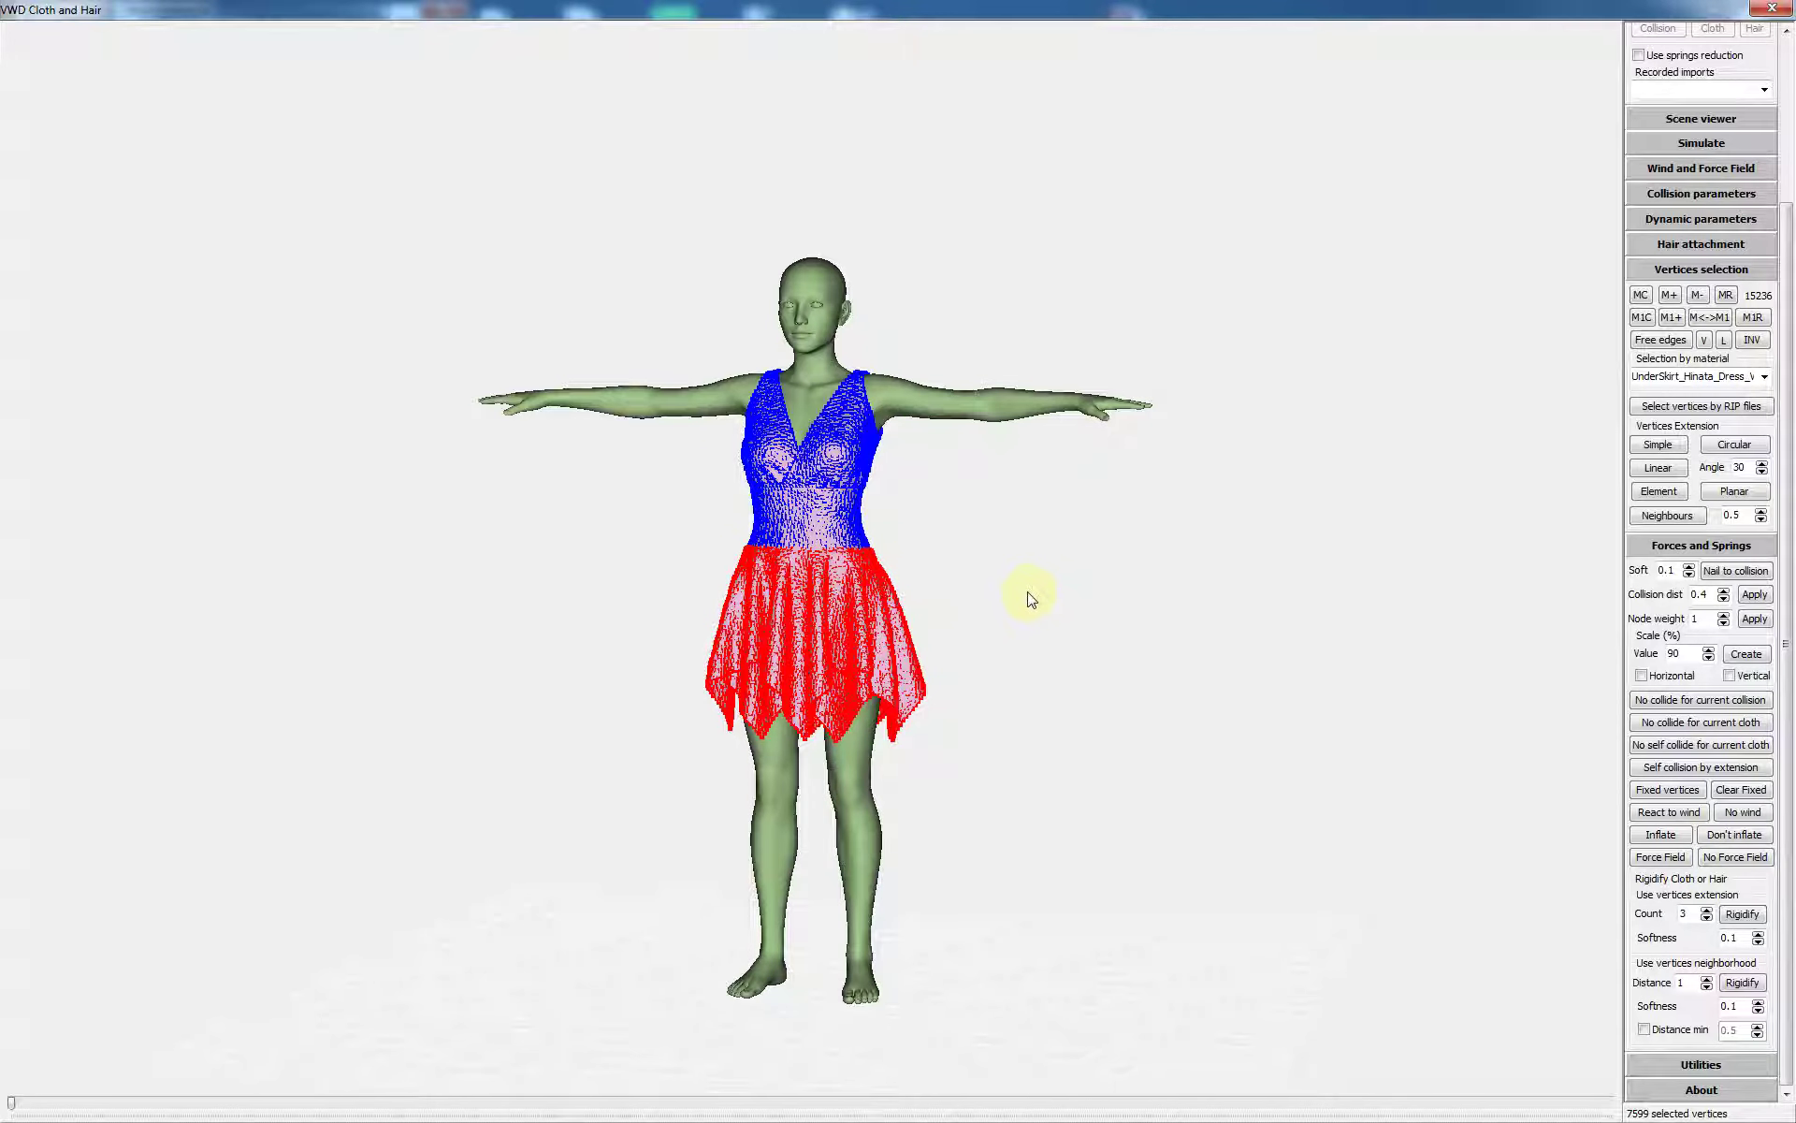
scroll(1123, 618, "up", 2)
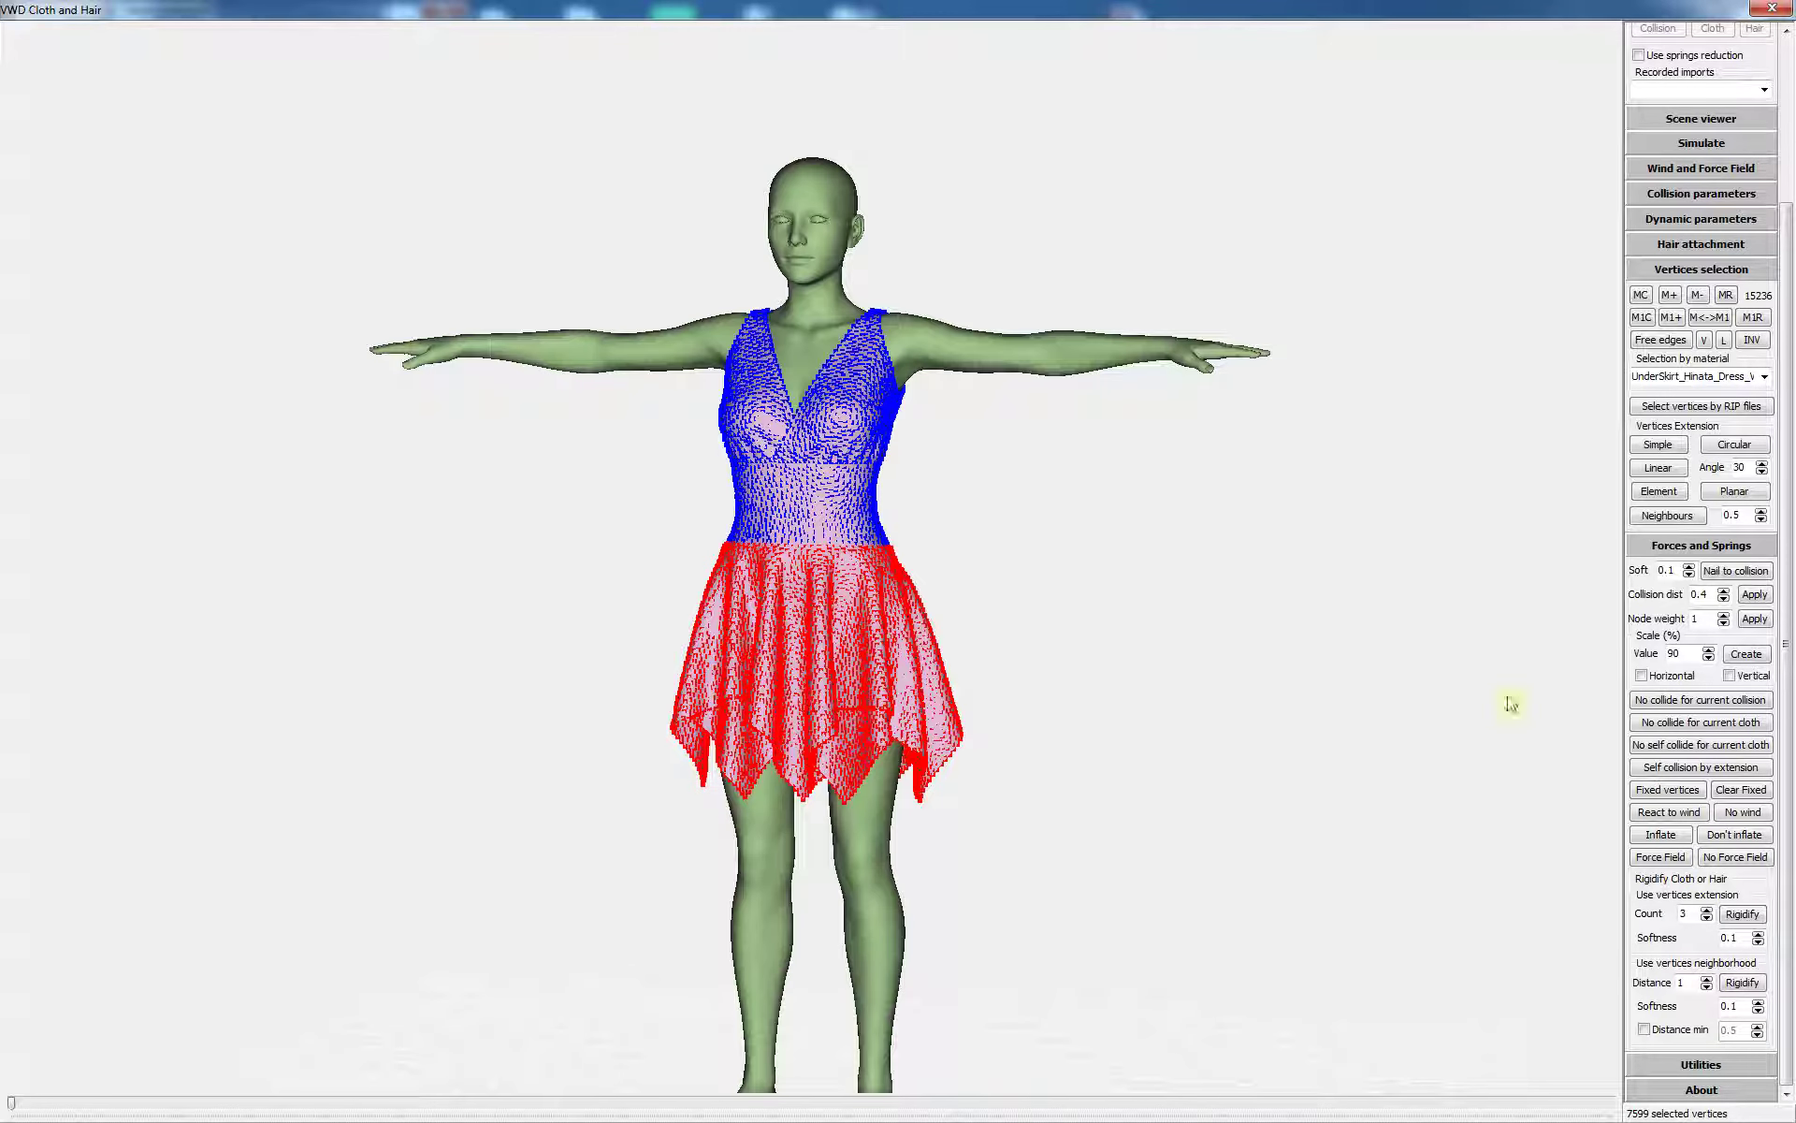
left_click(1660, 341)
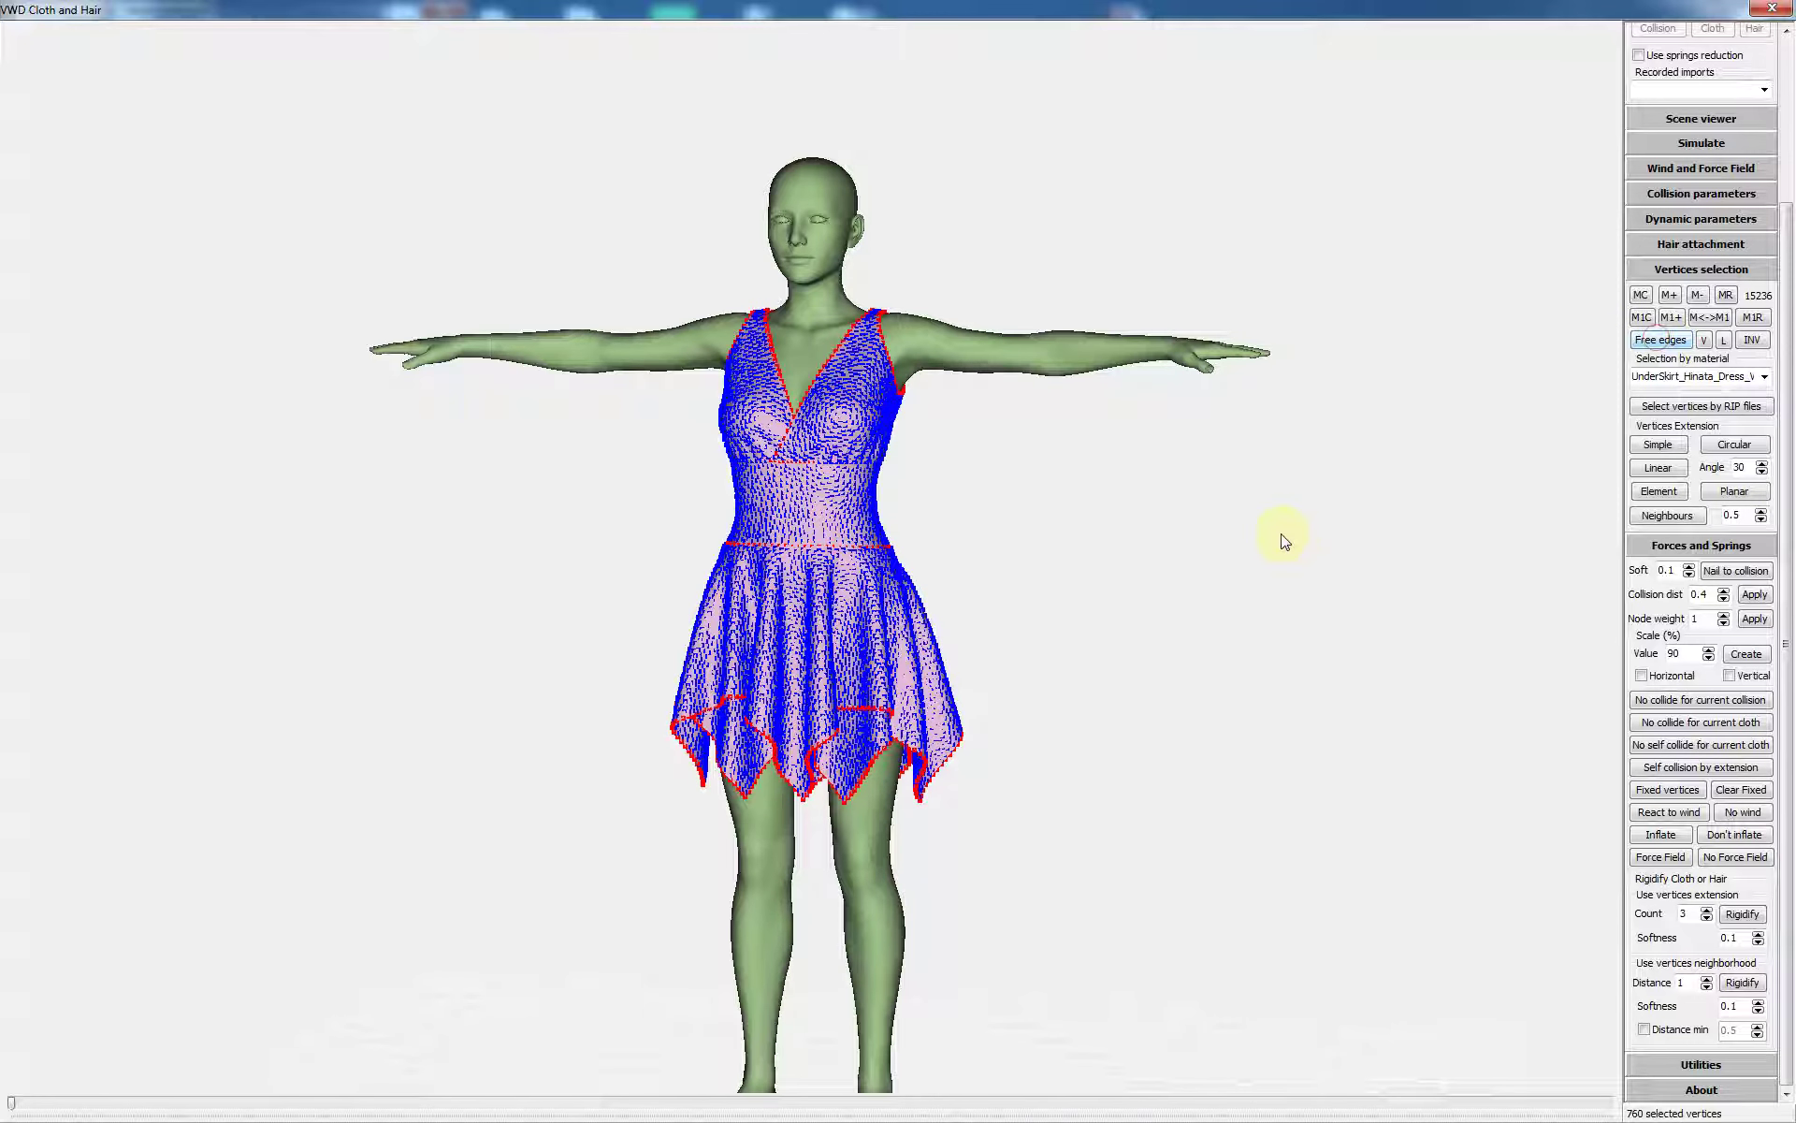
left_click_drag(558, 908, 1036, 651)
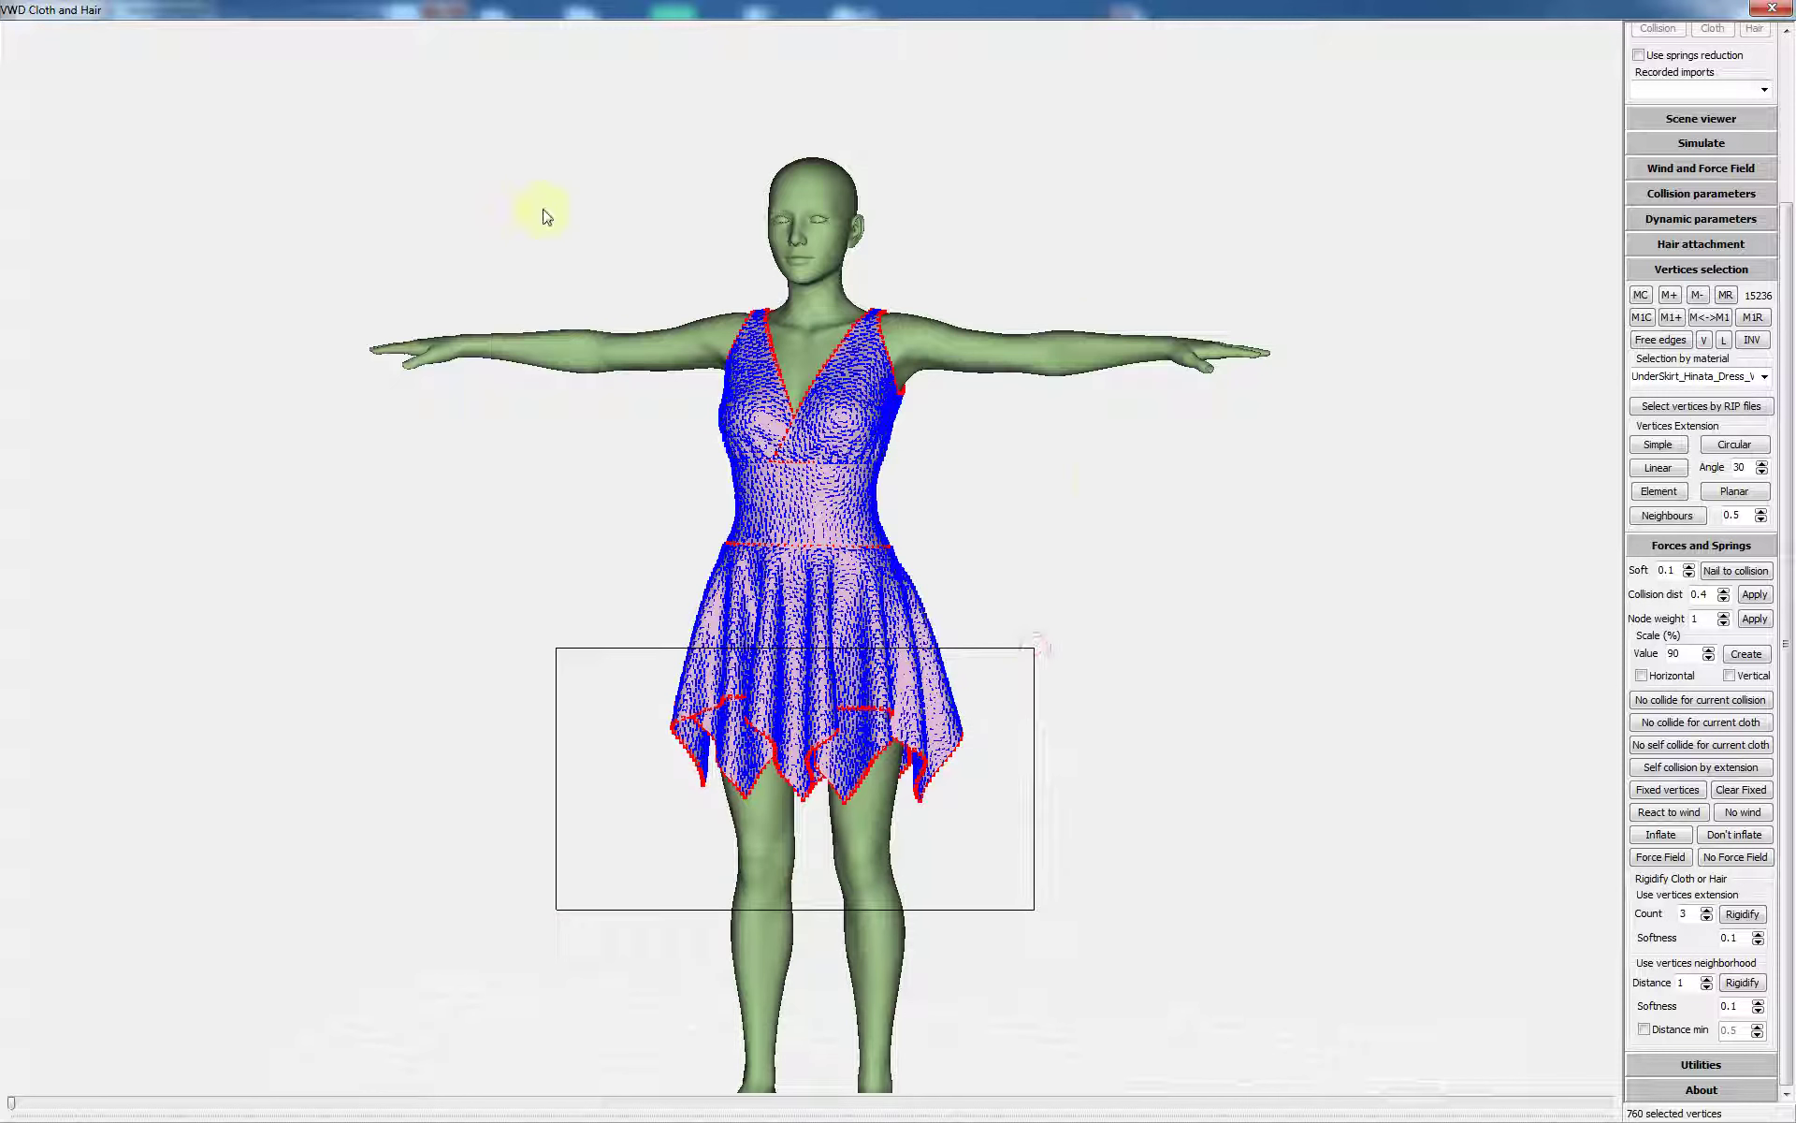
left_click_drag(971, 463, 982, 497)
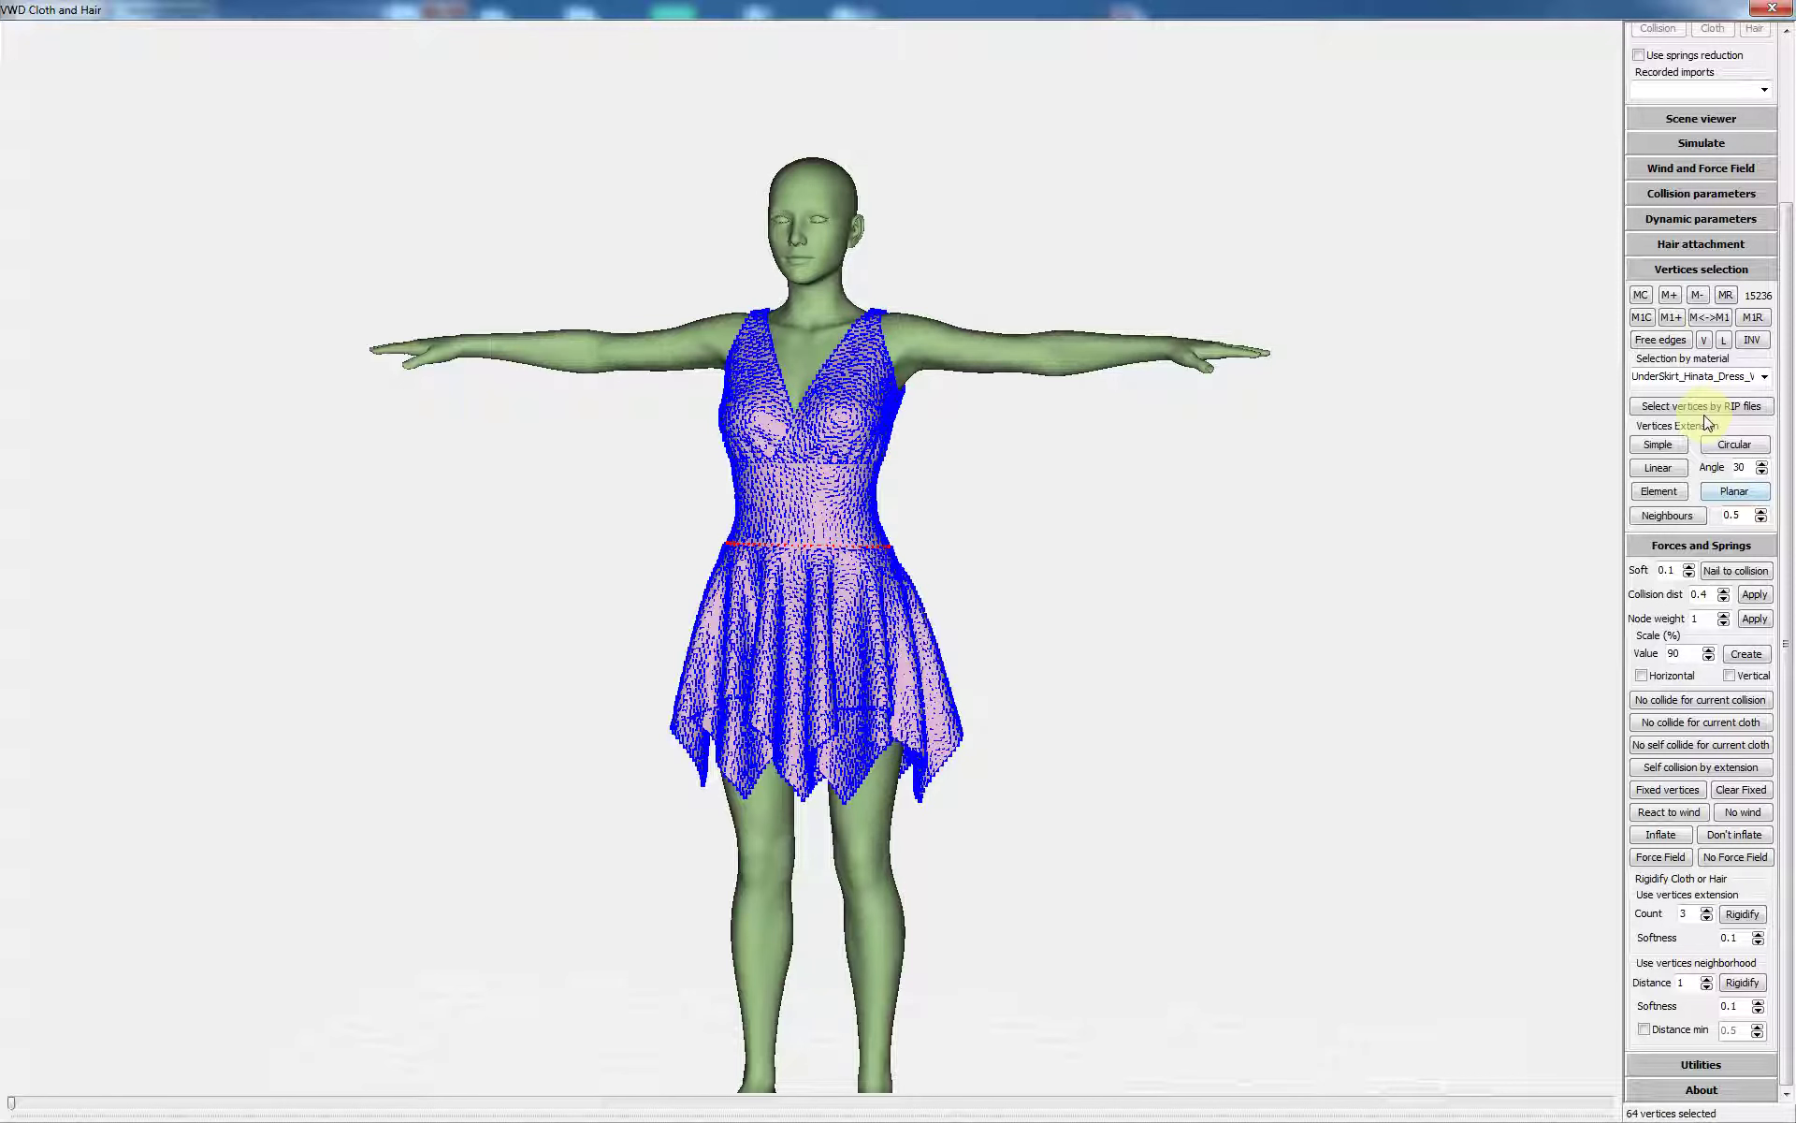
left_click(1667, 517)
left_click(1667, 518)
left_click(1667, 517)
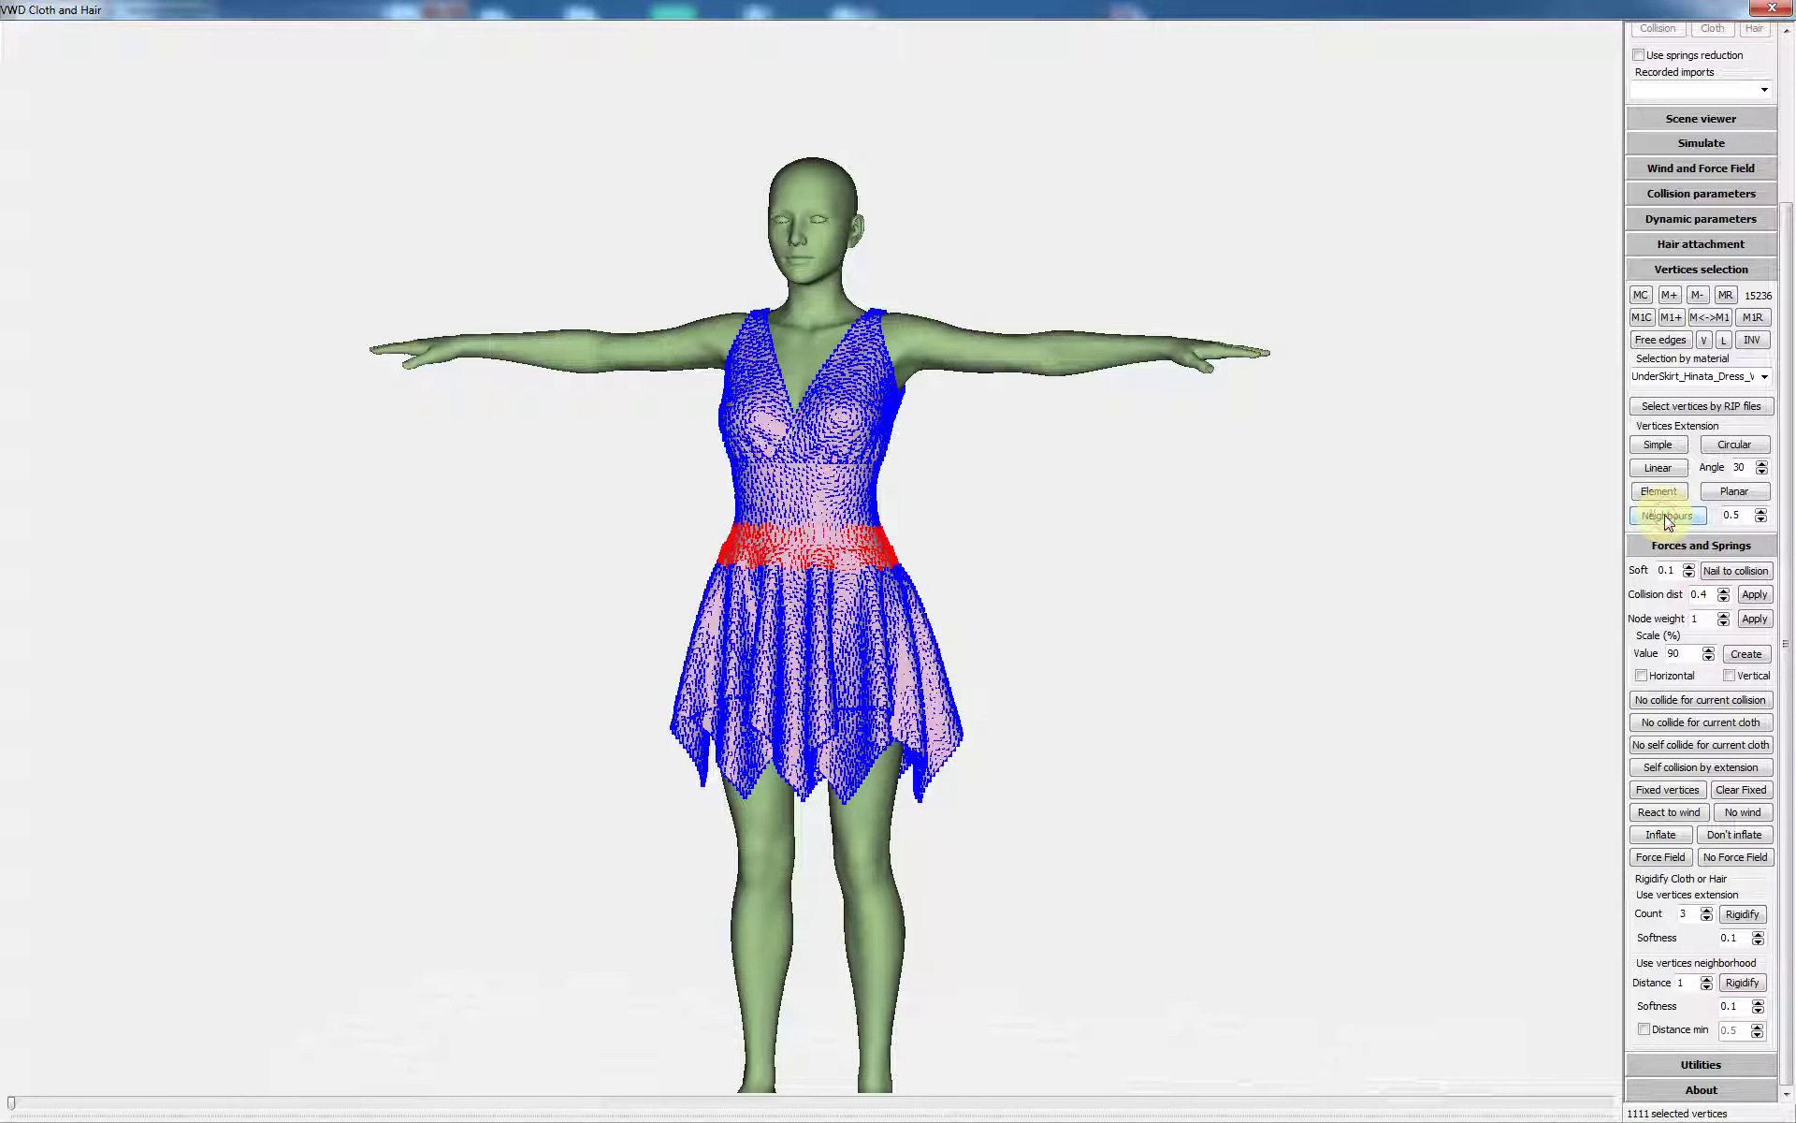
scroll(885, 558, "up", 3)
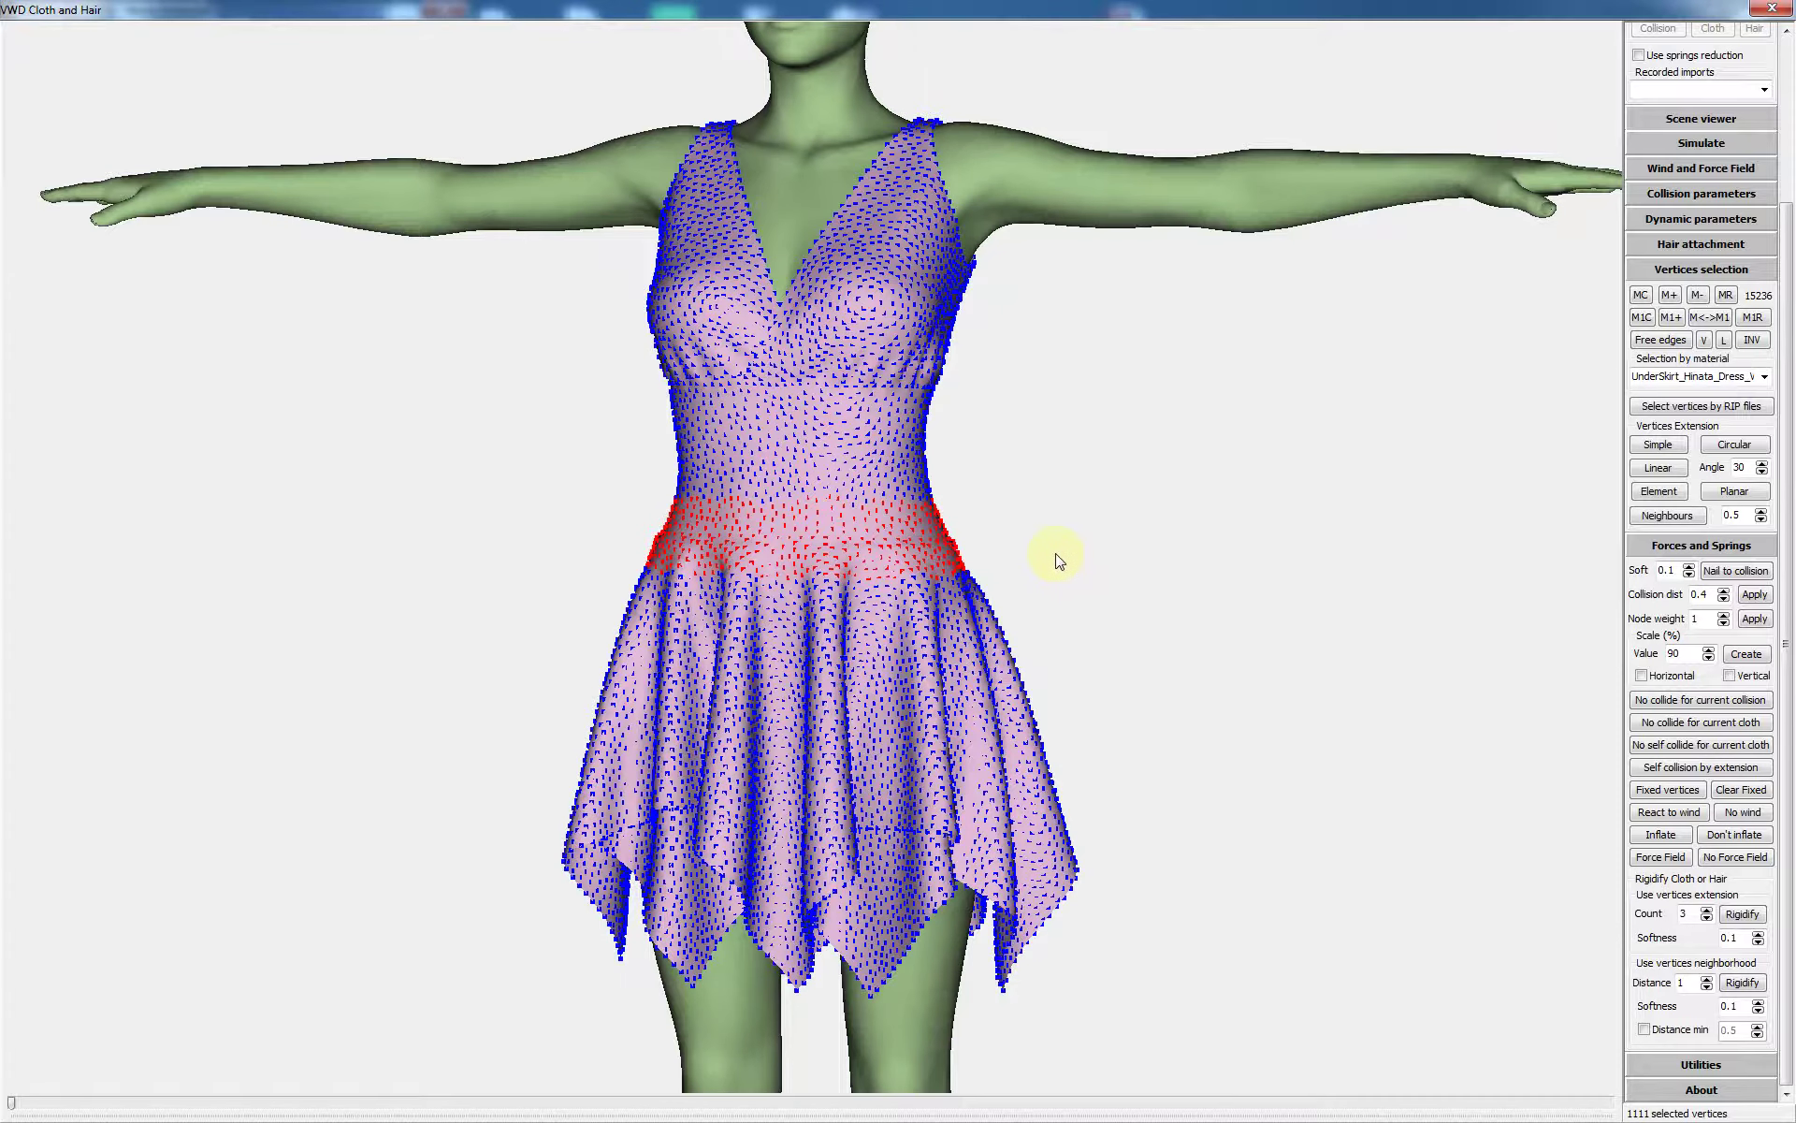
scroll(1072, 559, "up", 3)
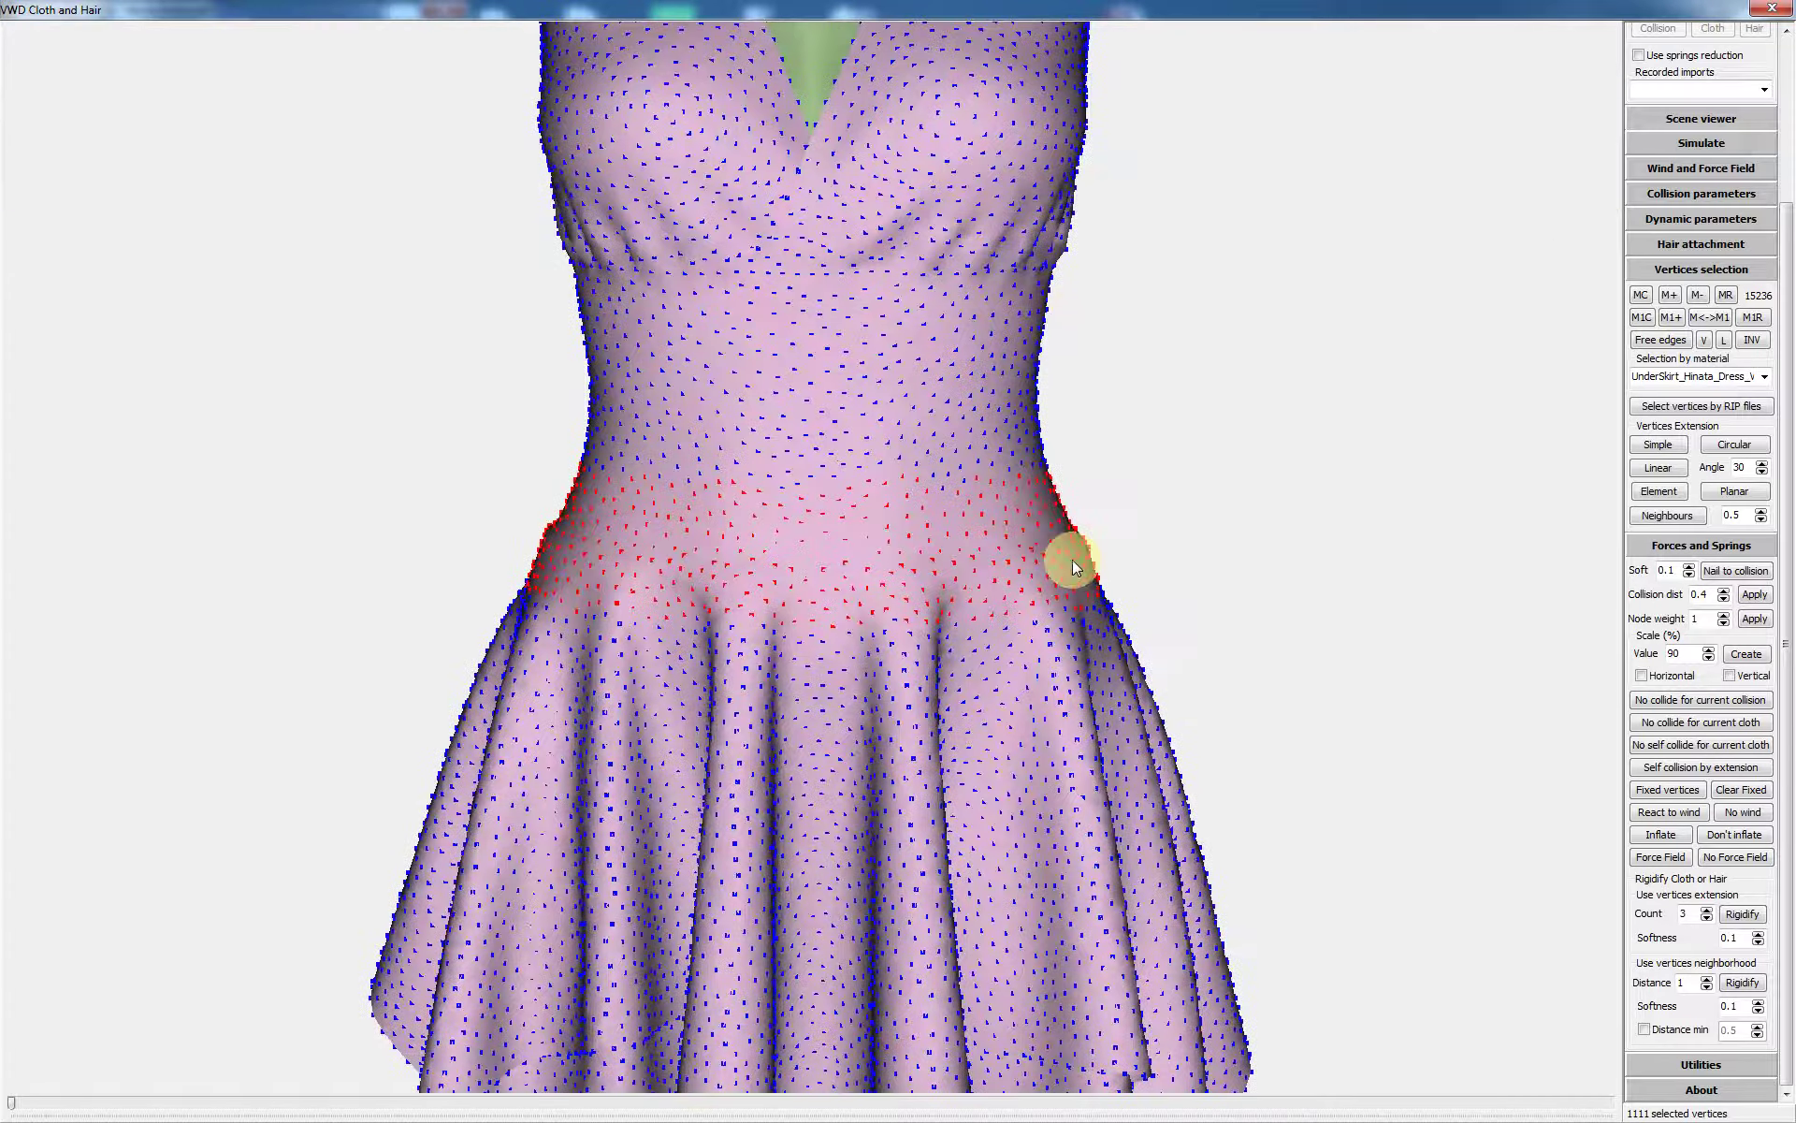
left_click(1196, 533)
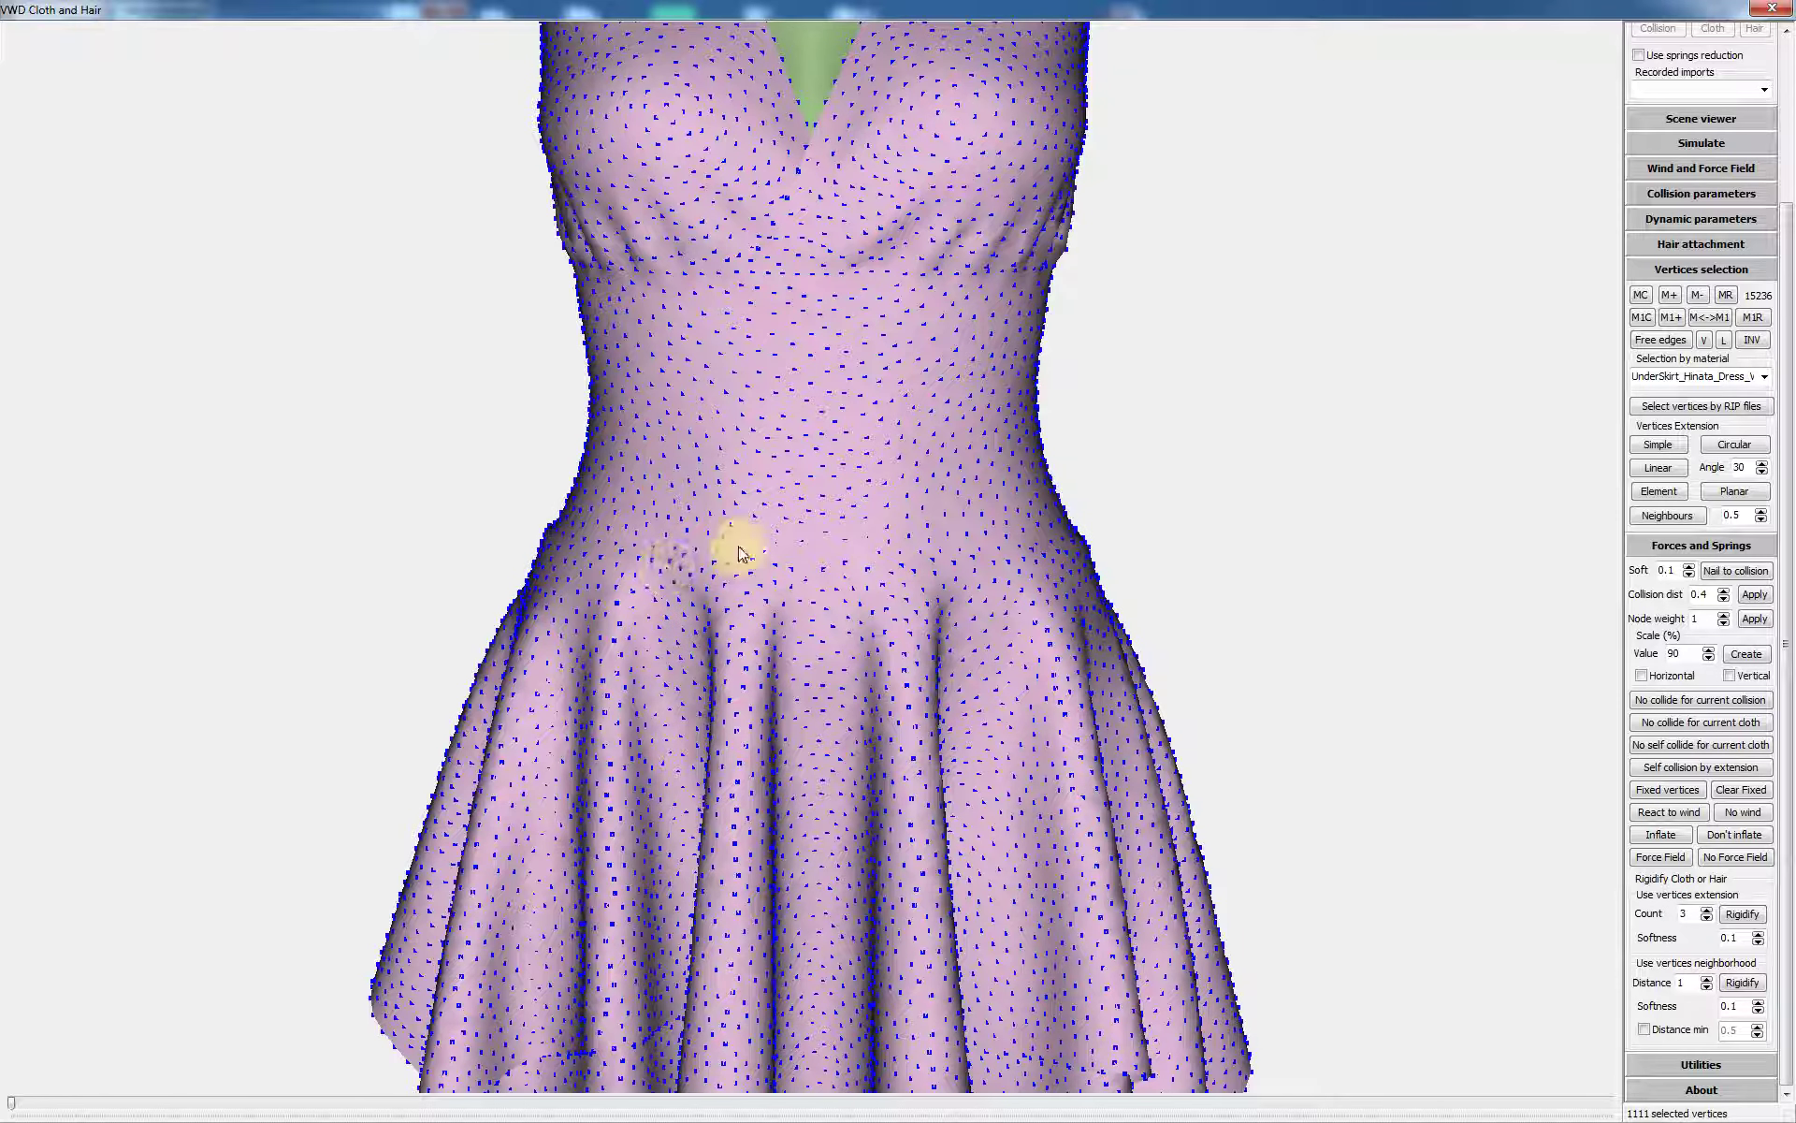
Select adjacent vertices on the seam between the waistband and the skirt and extend them into a full loop with Circular extension.
scroll(743, 557, "up", 2)
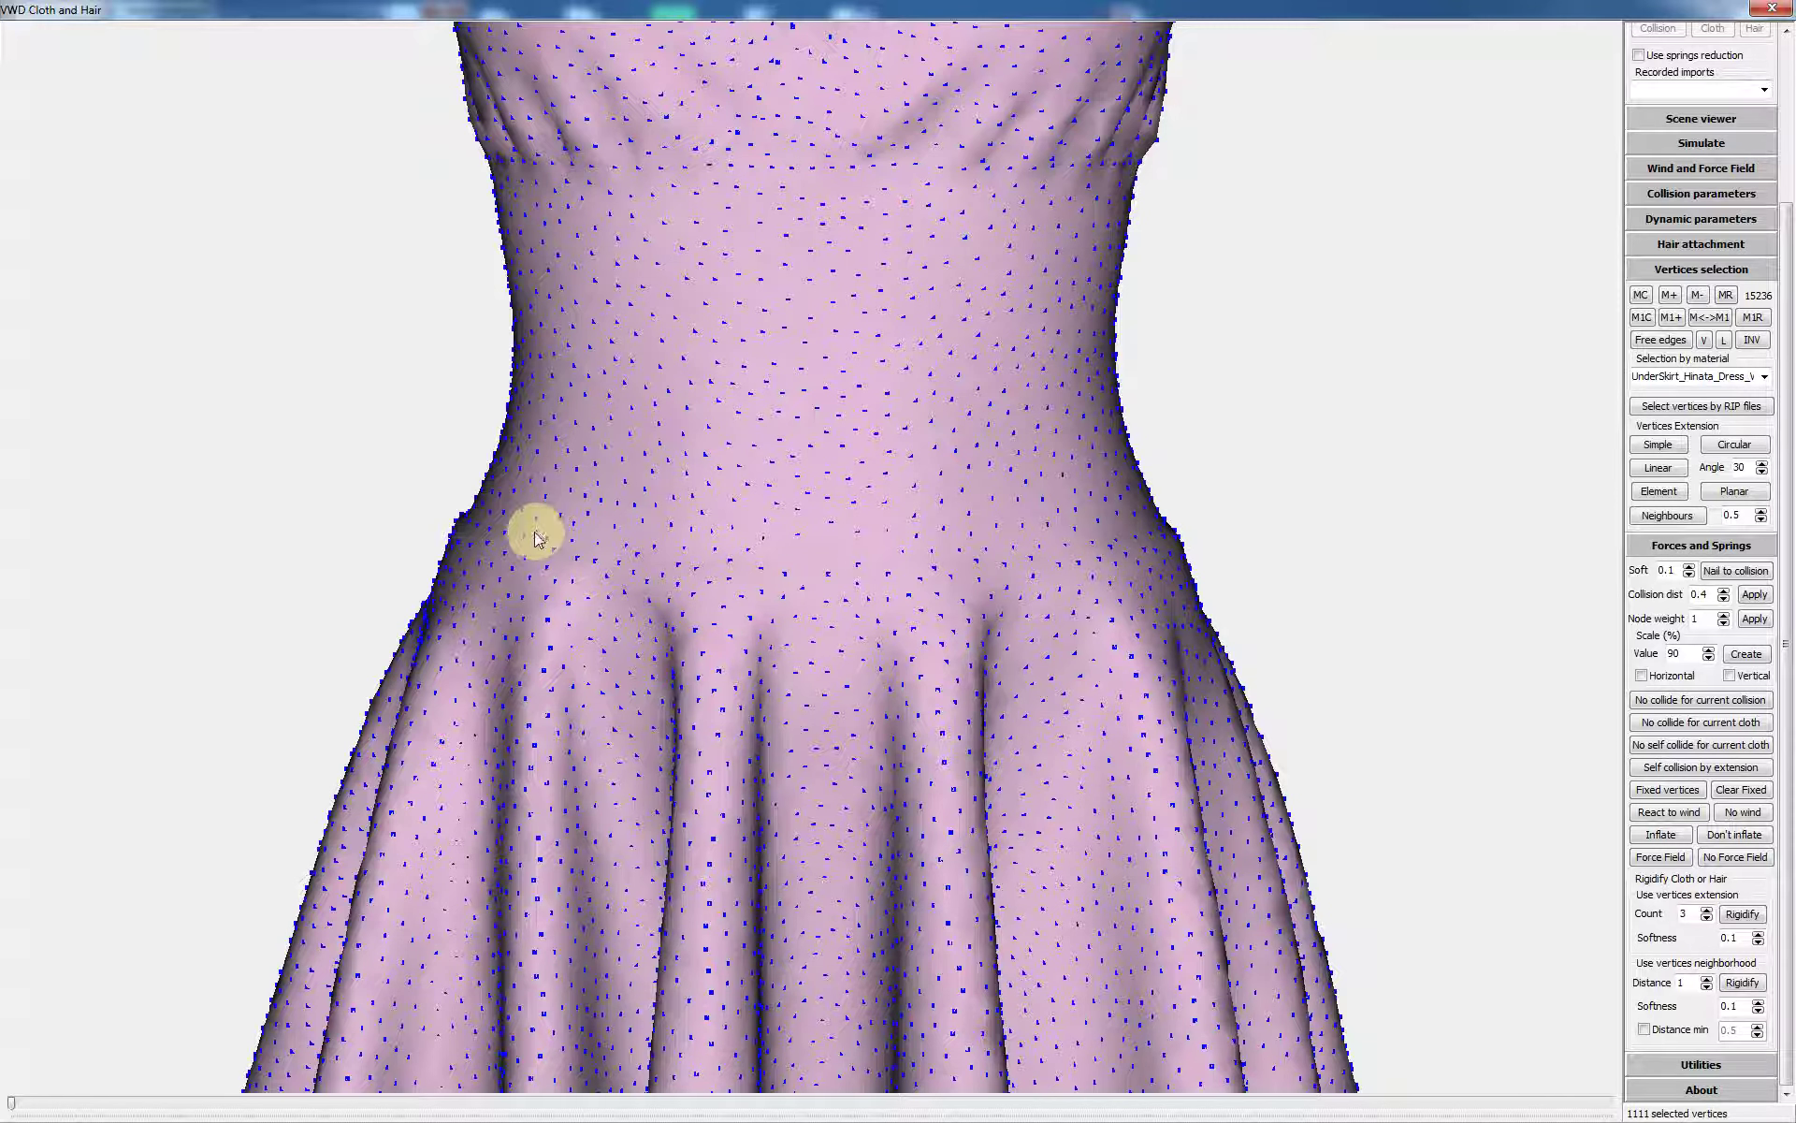
left_click(1662, 342)
left_click(1367, 466)
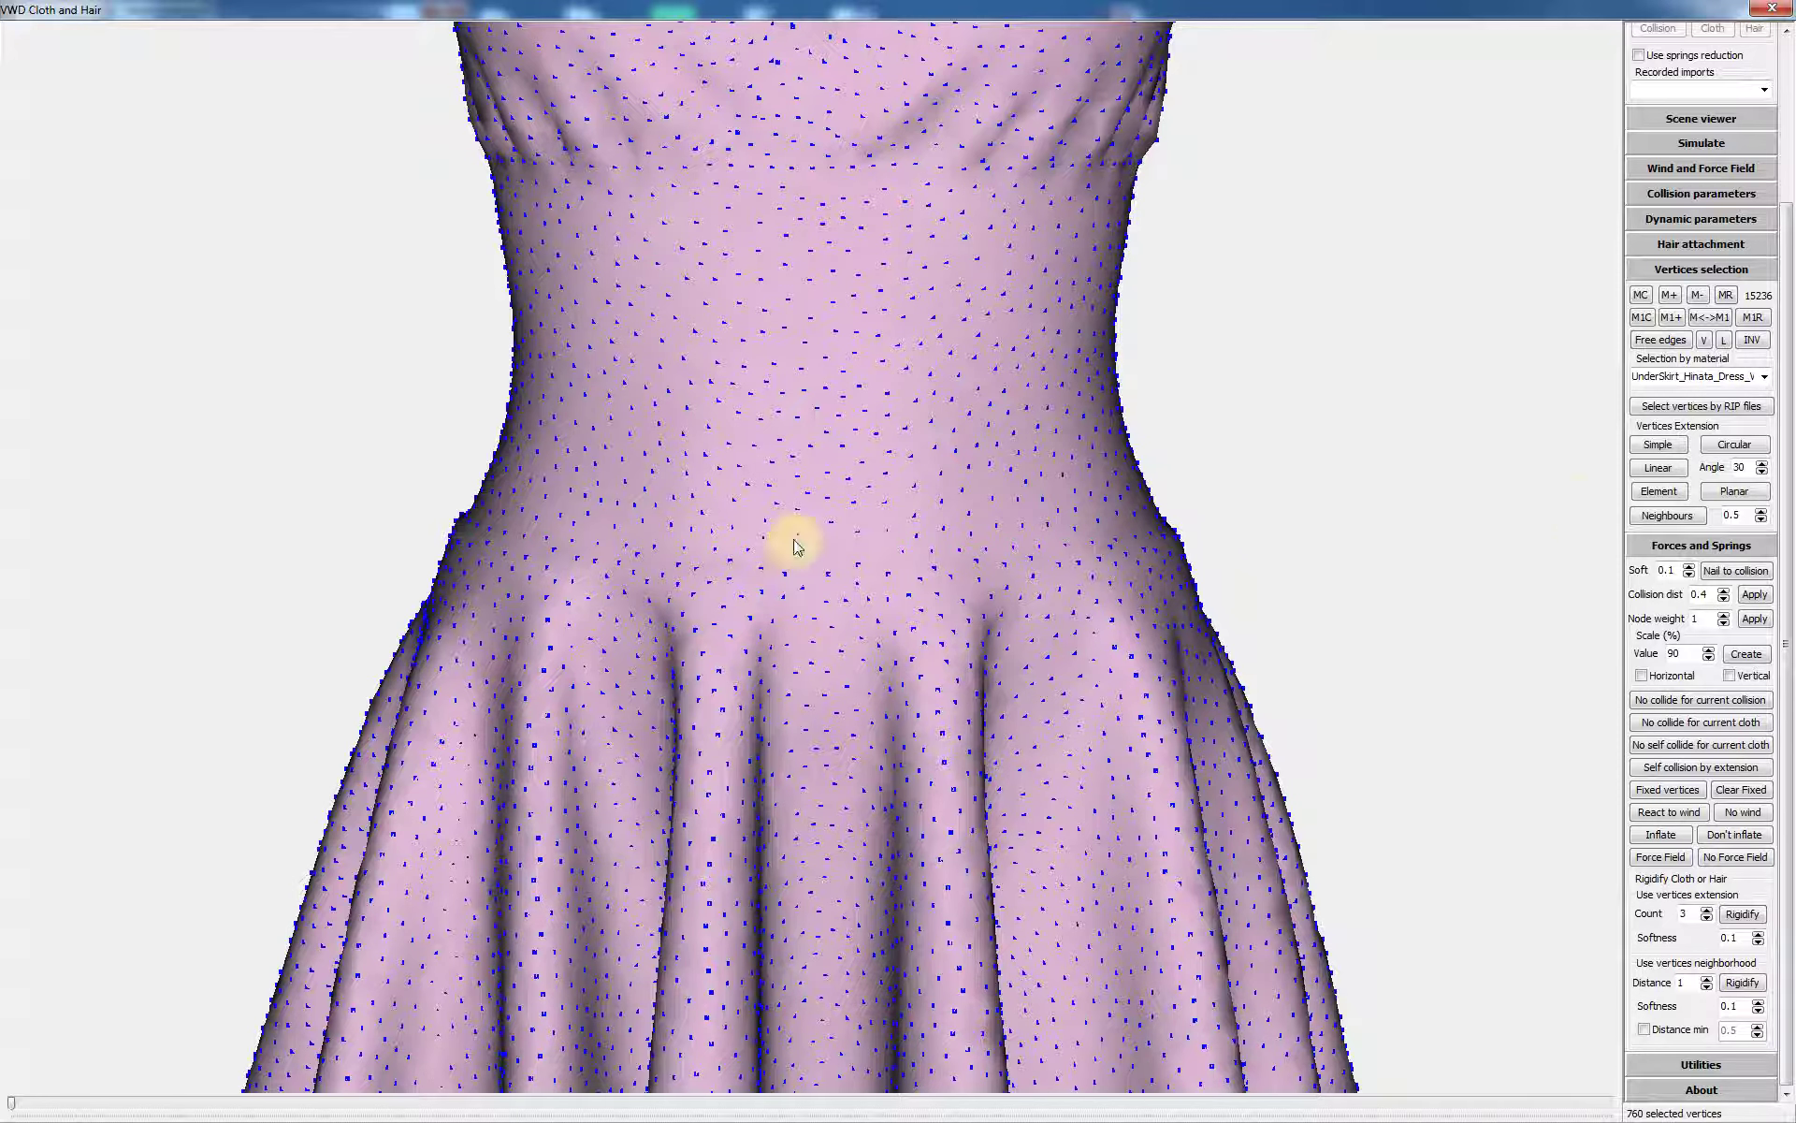
left_click(654, 547)
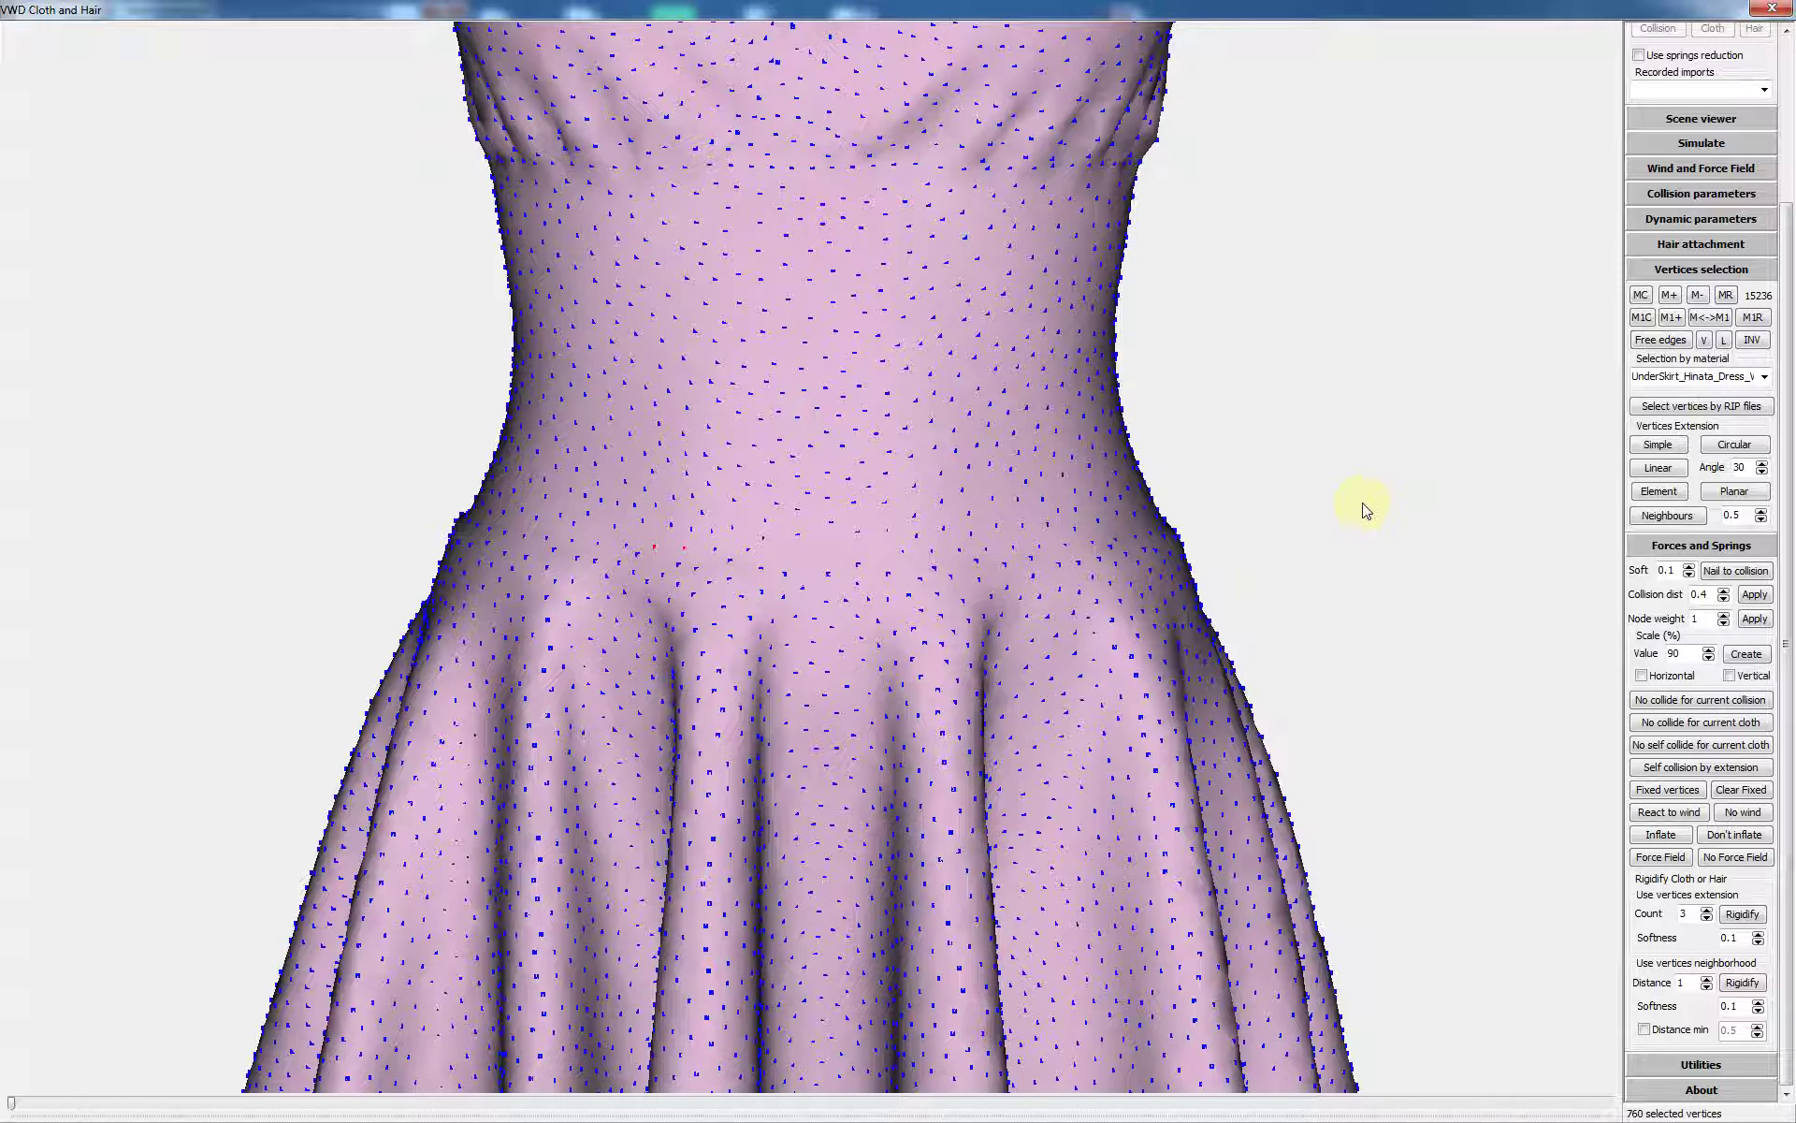
left_click(1740, 448)
left_click_drag(1221, 514, 1255, 533)
scroll(1272, 505, "down", 10)
left_click(1670, 340)
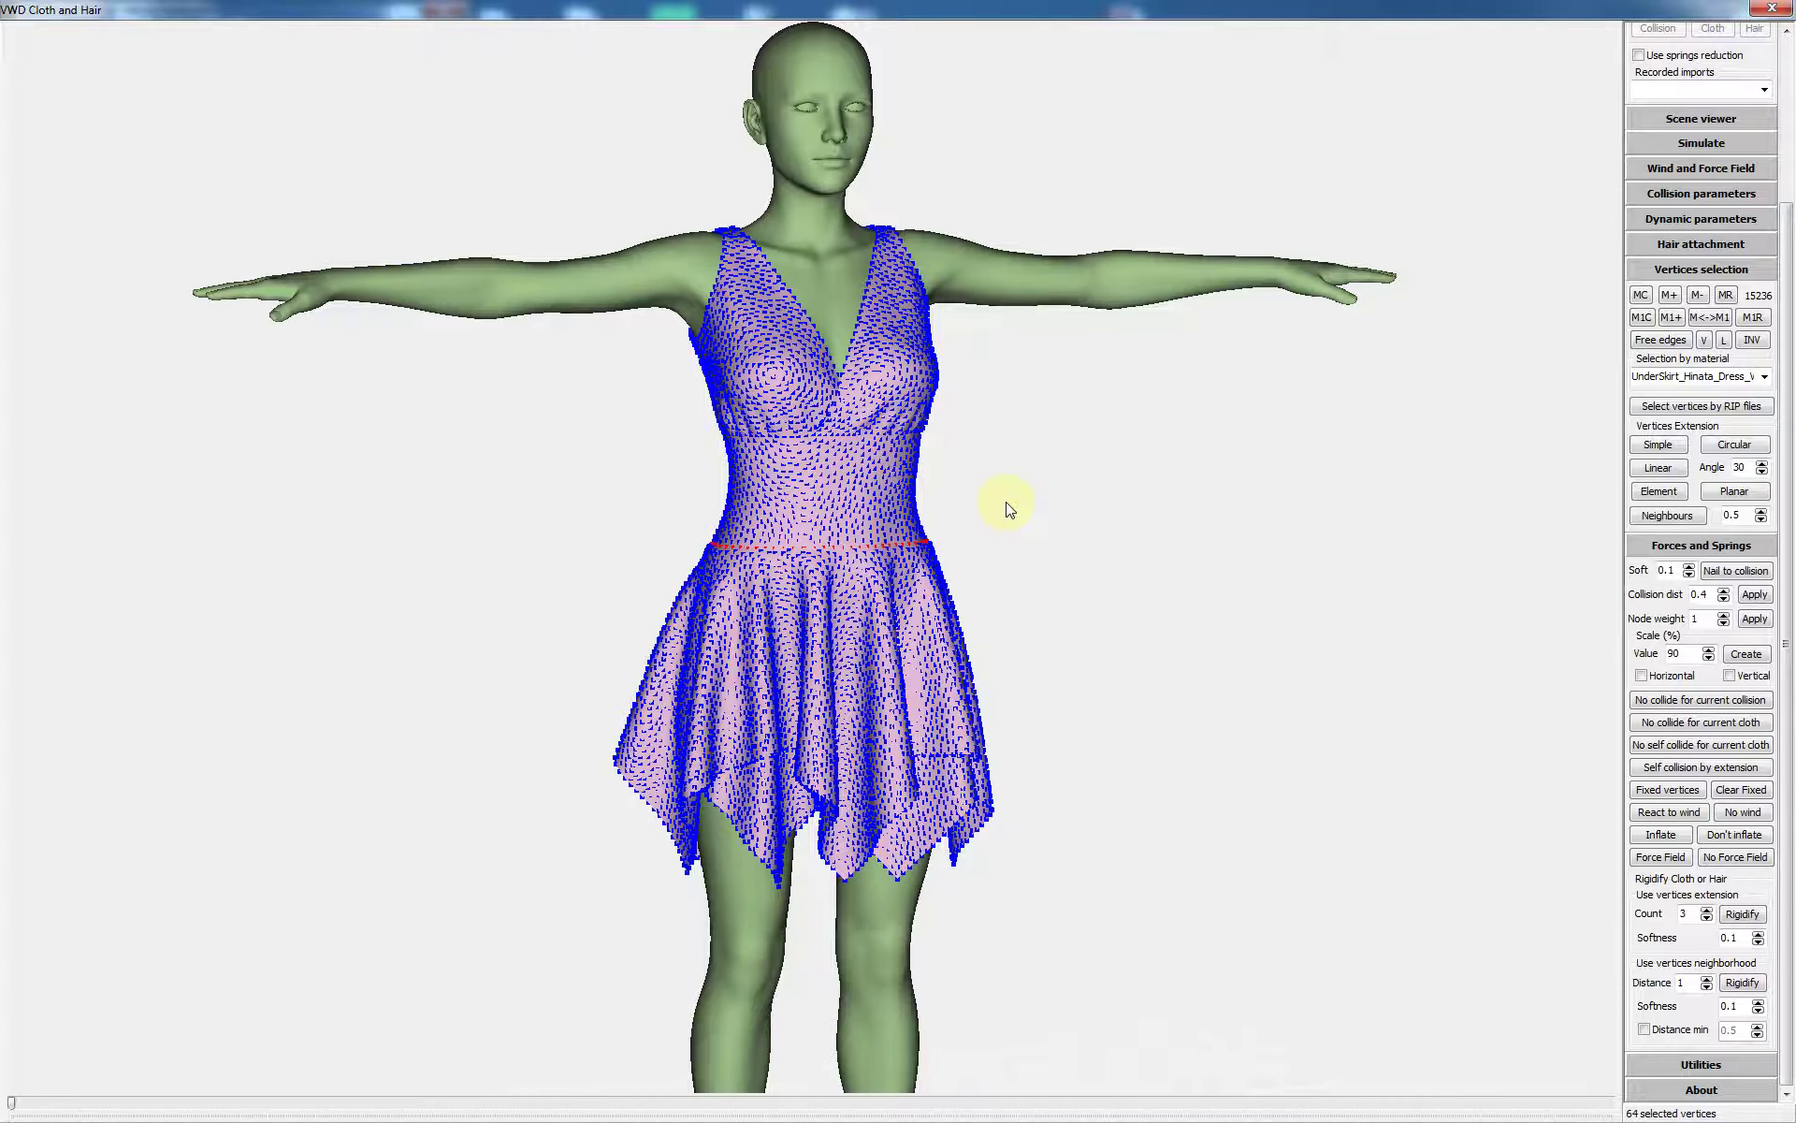
Grow the seam loop into a wide band around the waist by extending the selection to its neighbours five times.
scroll(1008, 508, "down", 2)
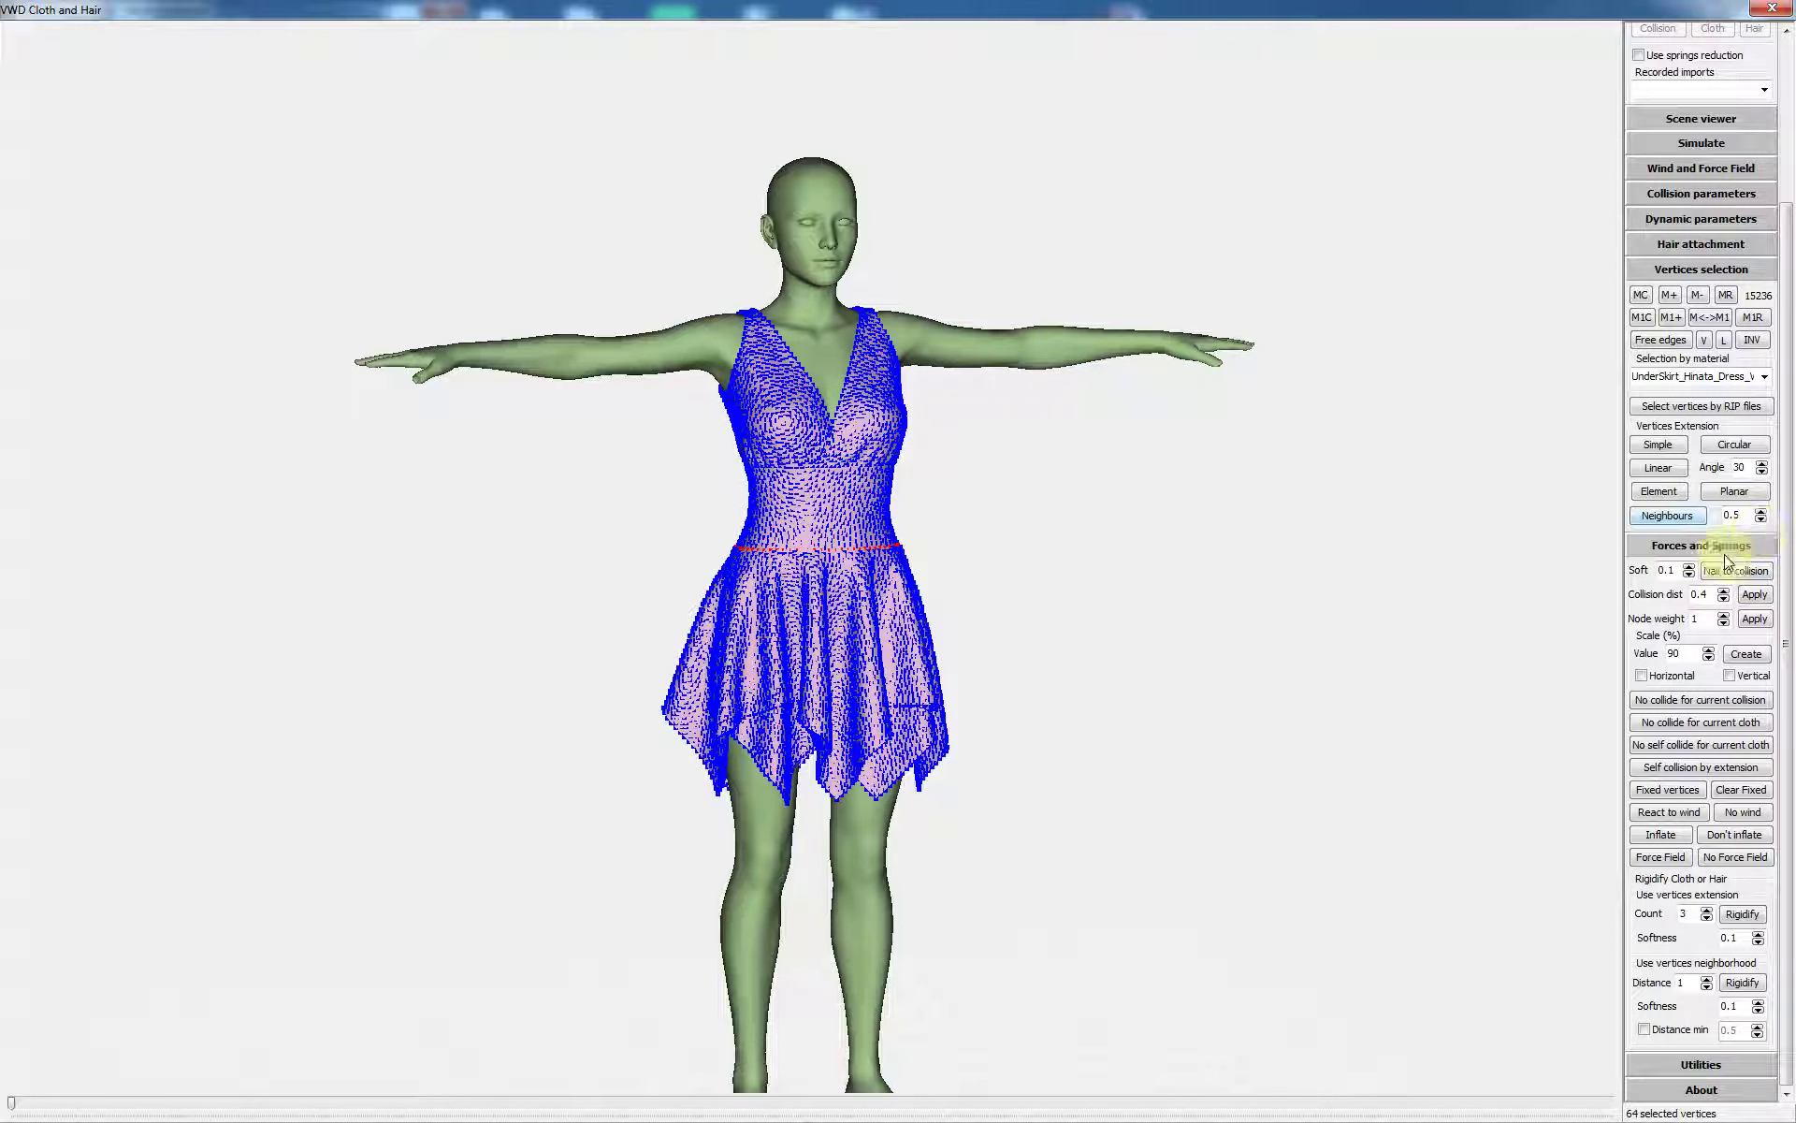
left_click(1666, 521)
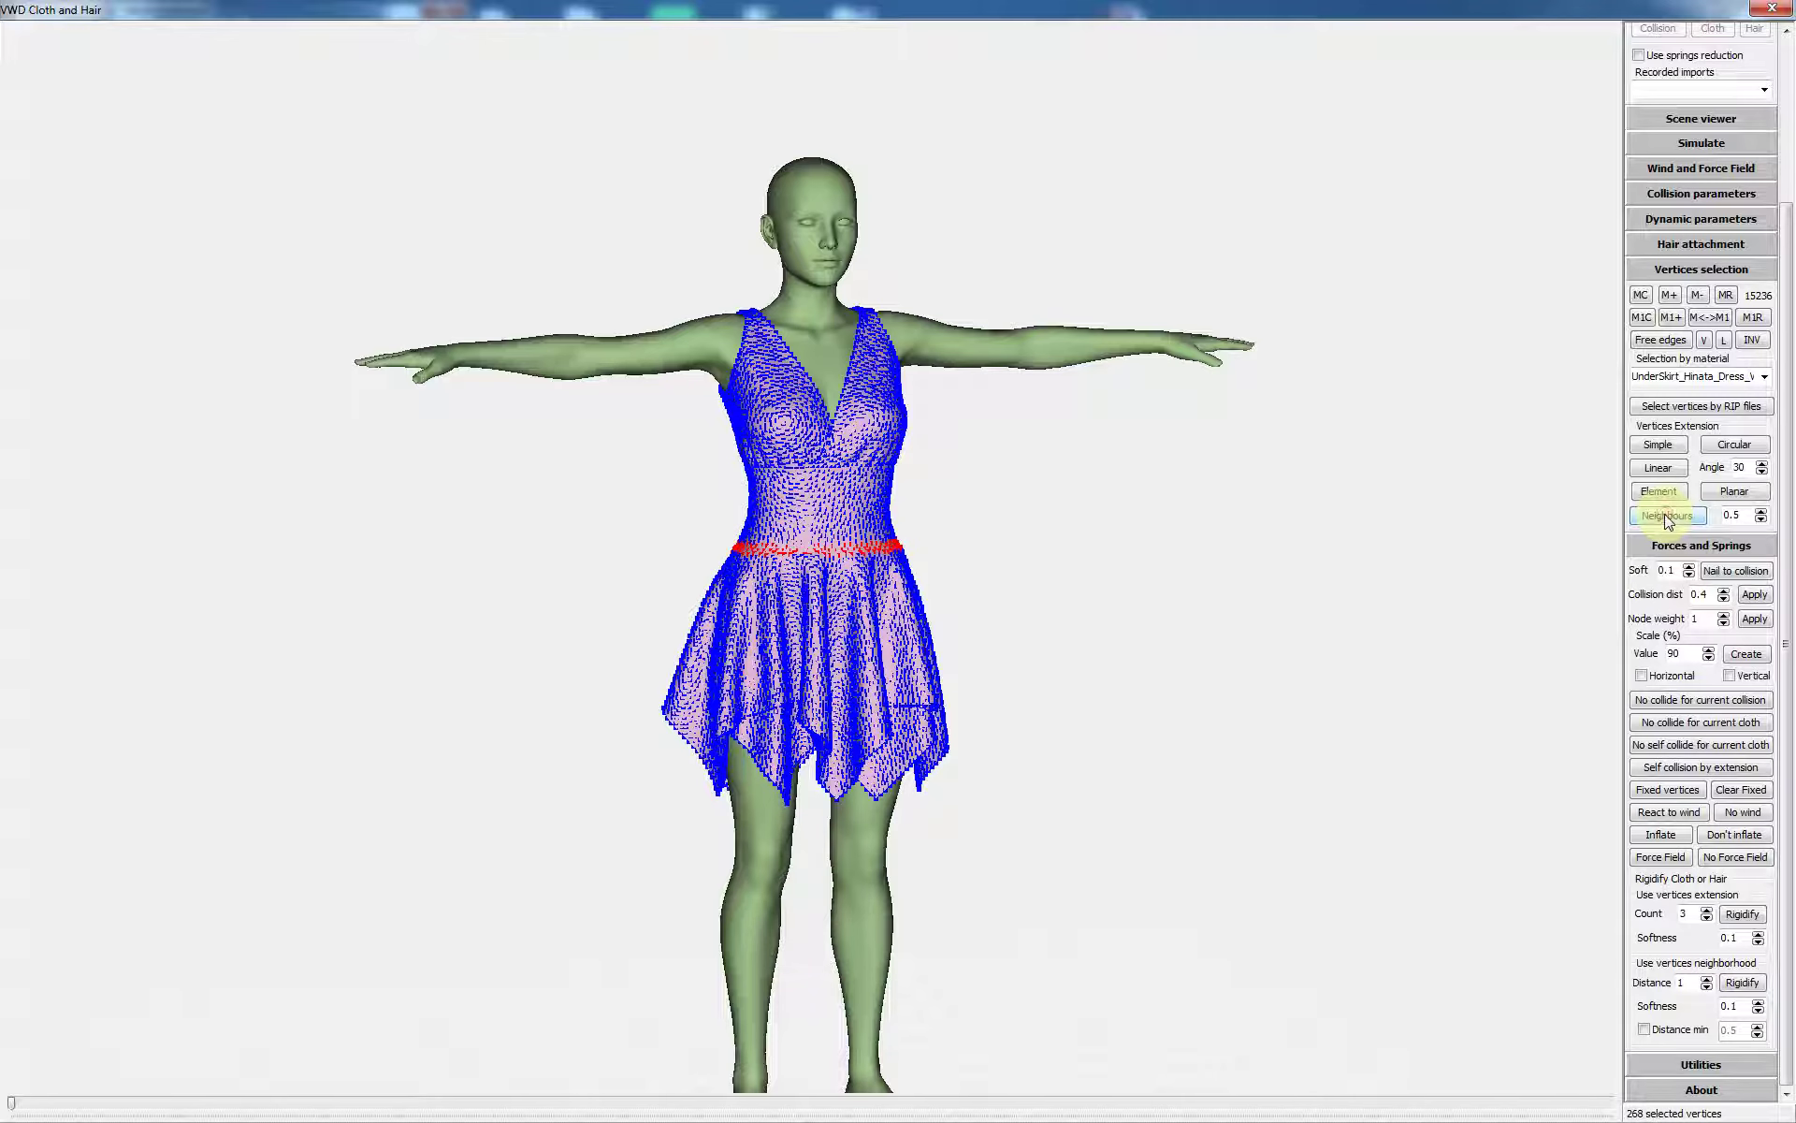
left_click(1666, 515)
left_click(1667, 515)
left_click(1666, 516)
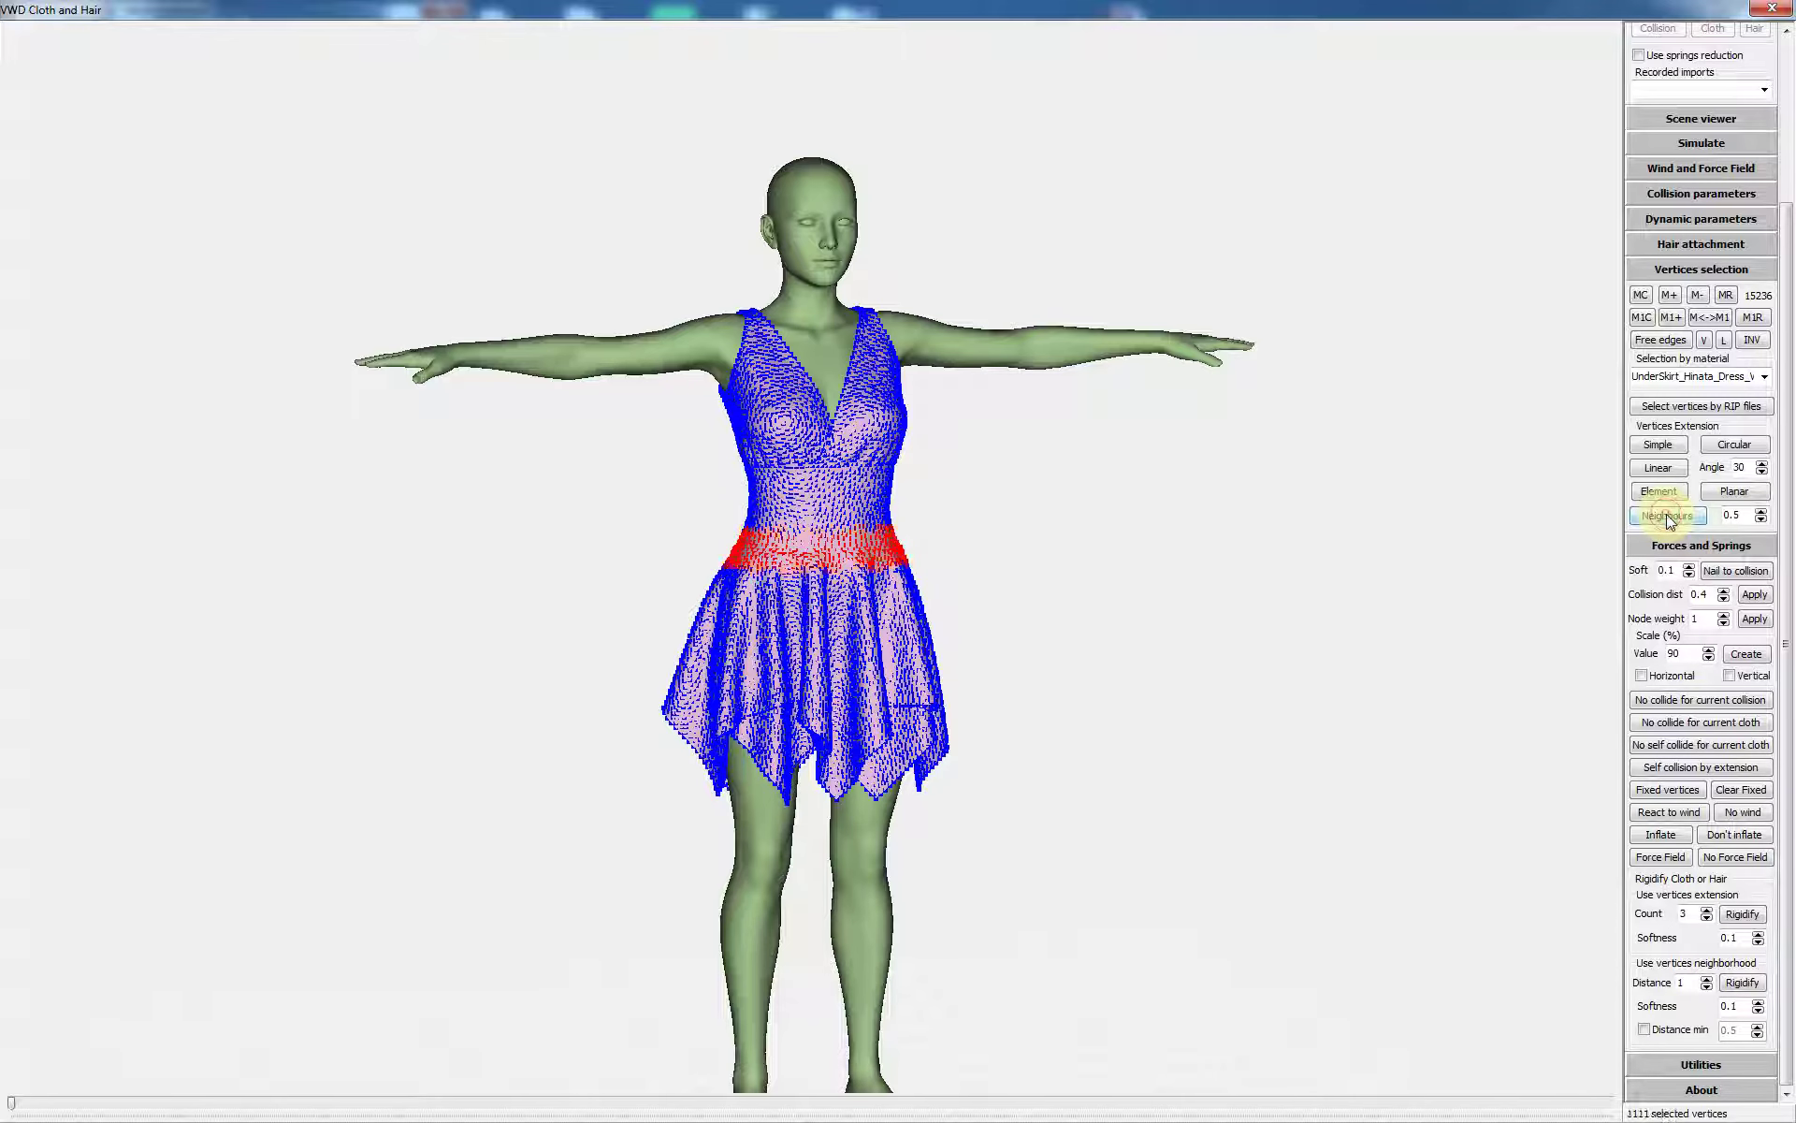
left_click(1666, 515)
mouse_move(1103, 542)
left_mouse_down()
mouse_move(967, 533)
mouse_move(1075, 521)
mouse_move(1104, 538)
left_mouse_up()
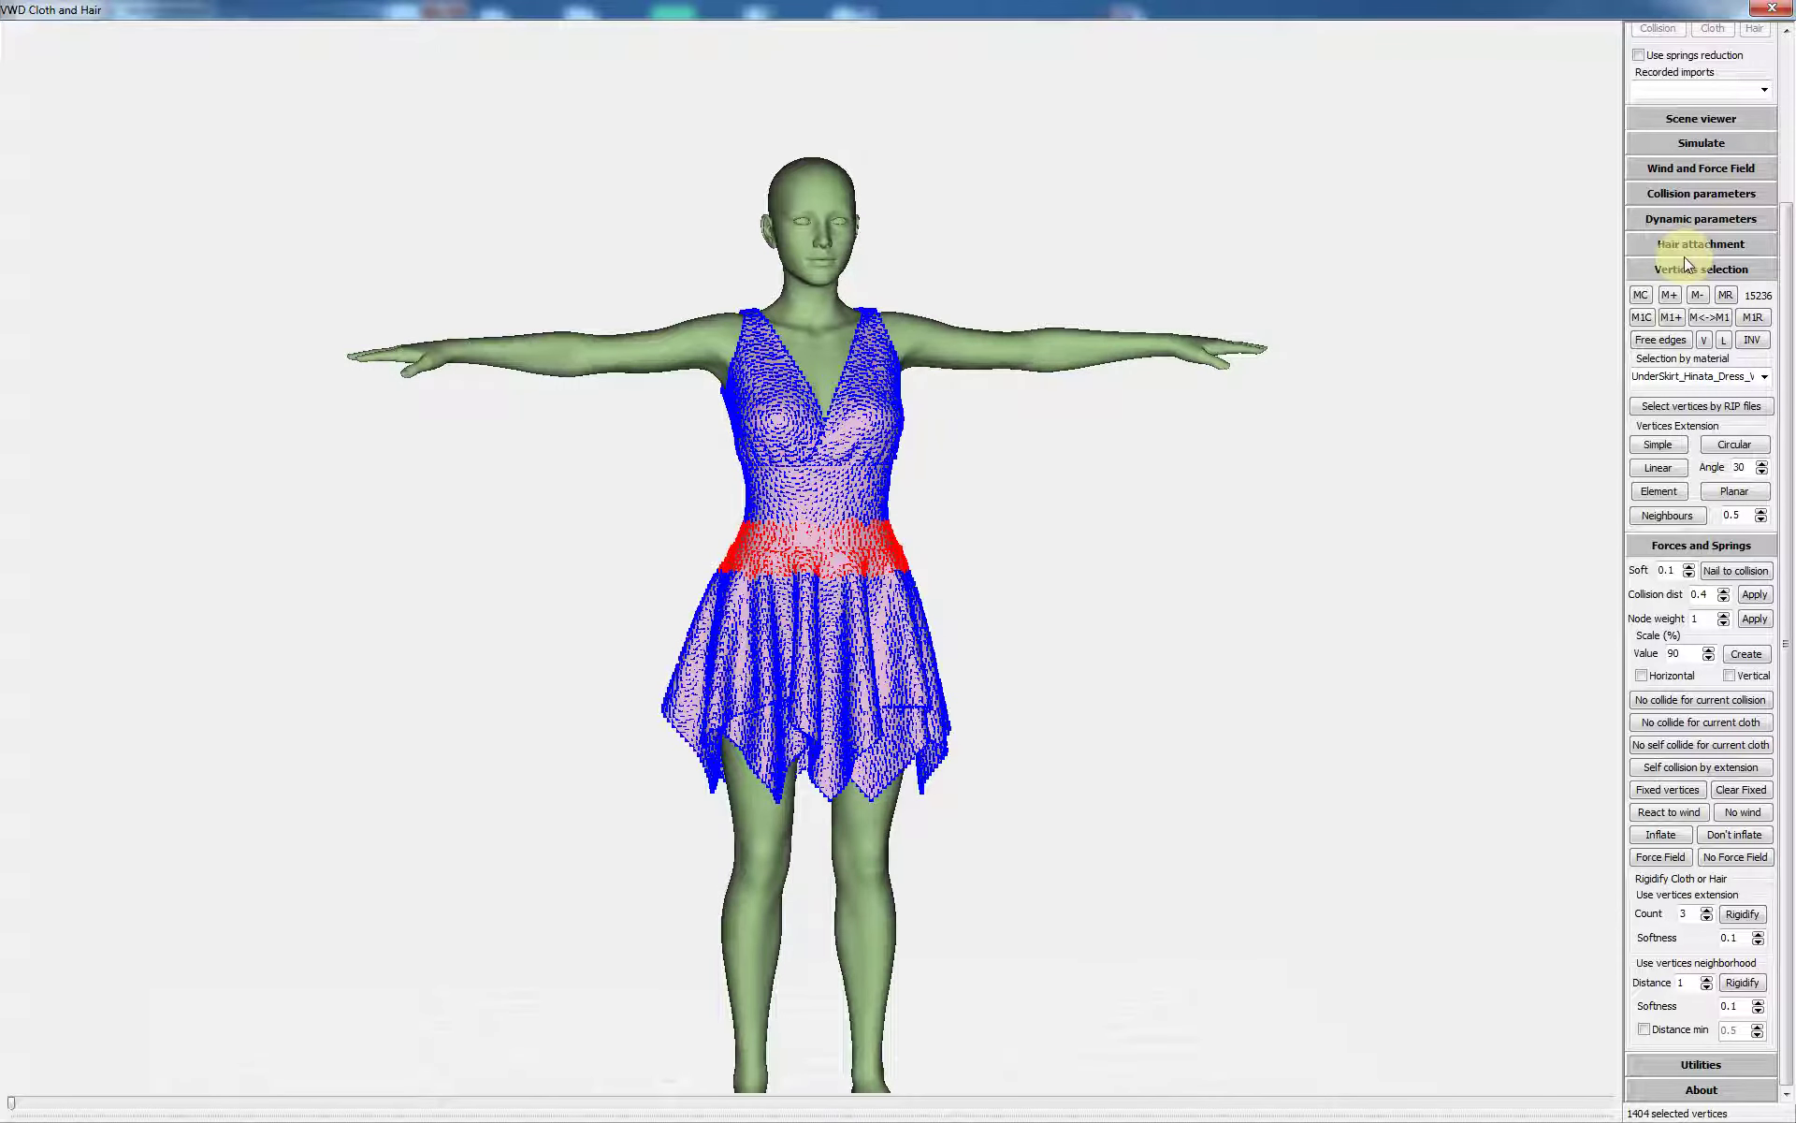
Subtract the waist band vertices from the stored skirt selection and recall the remaining skirt vertices.
left_click(1698, 295)
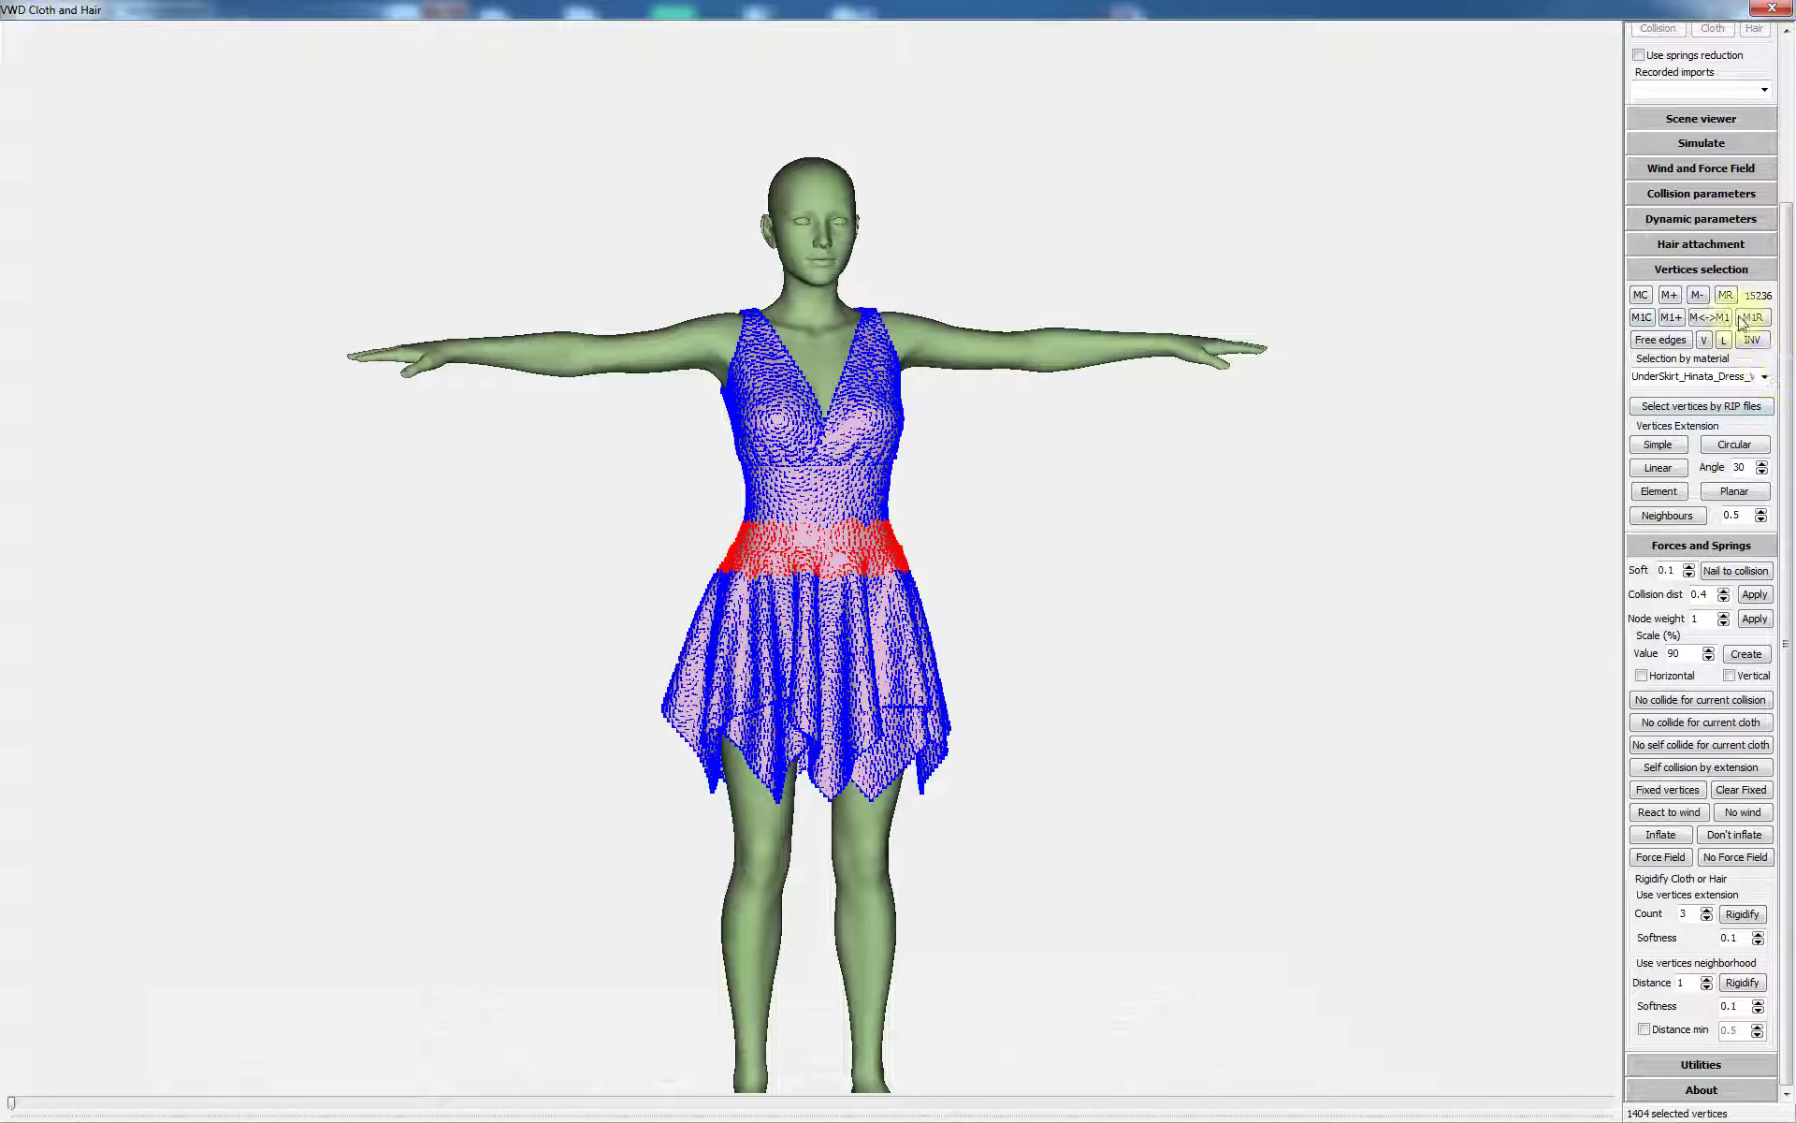
left_click(1698, 295)
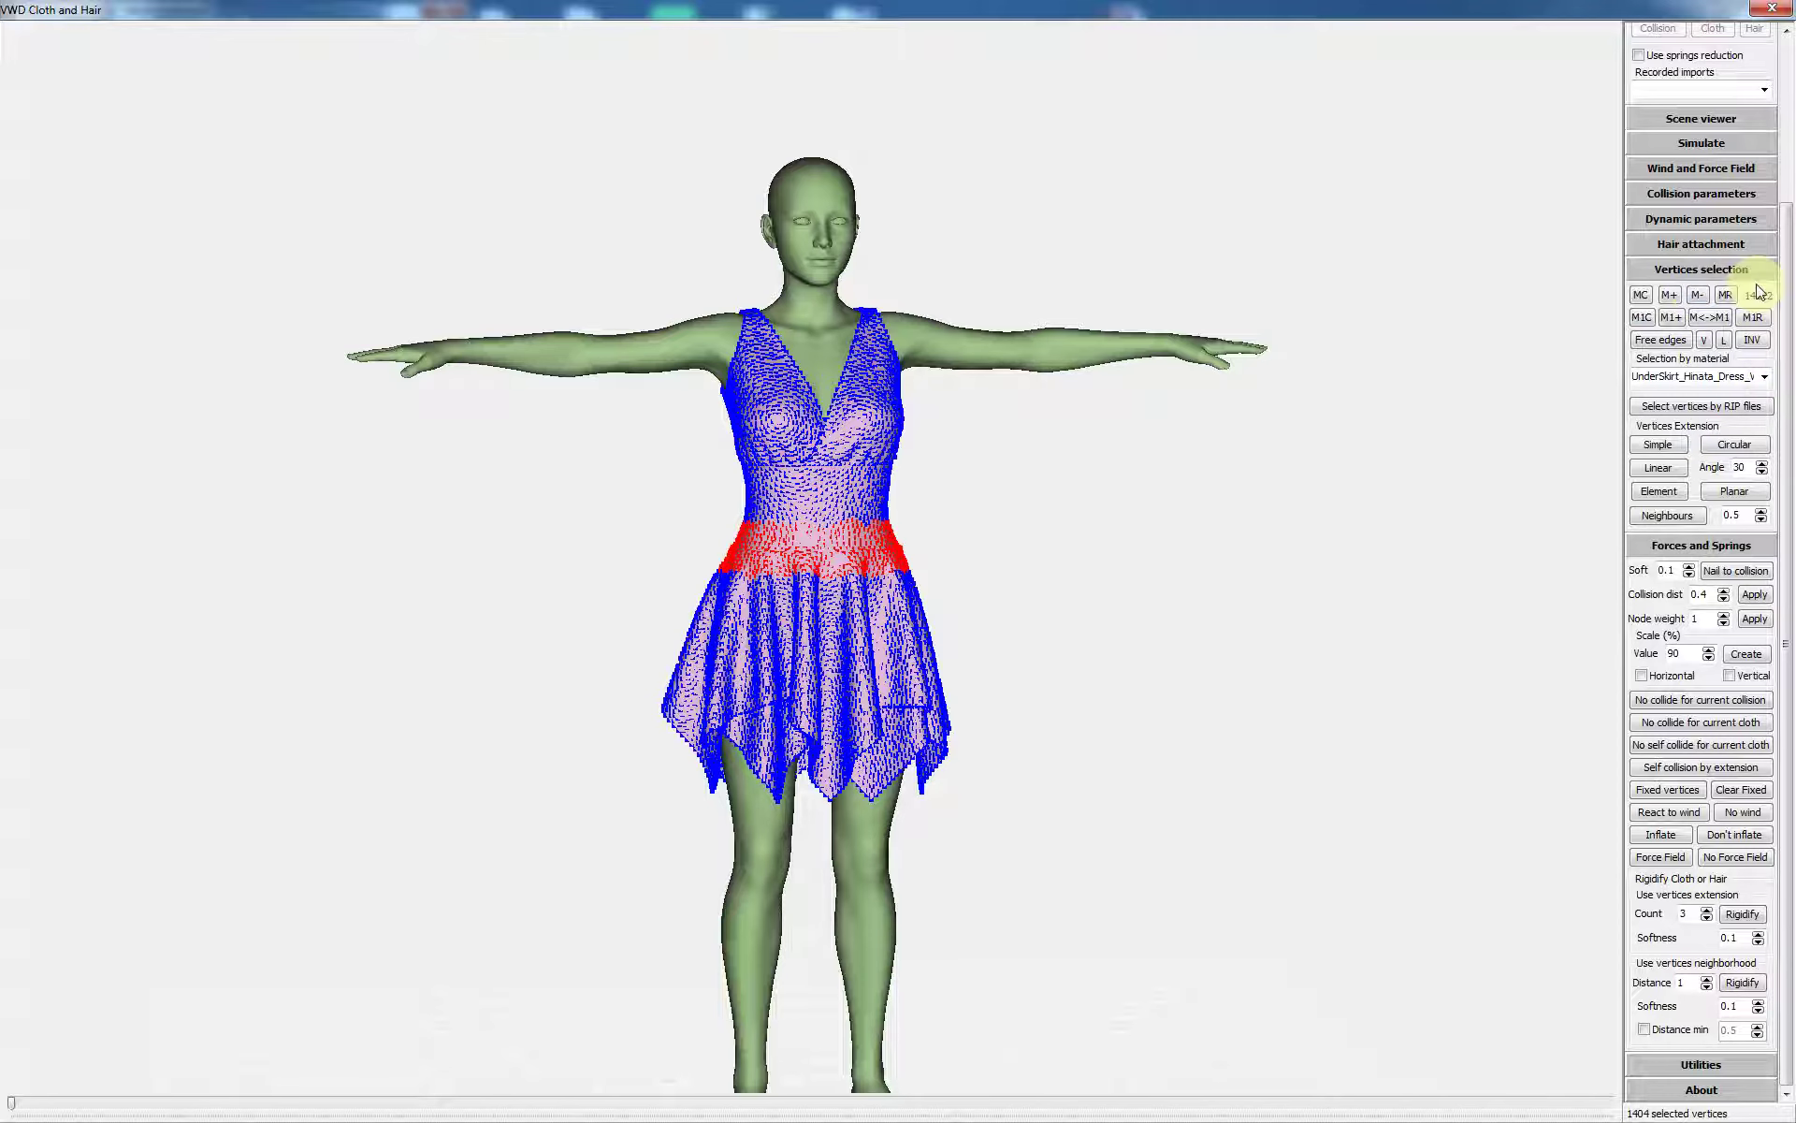
left_click(1726, 296)
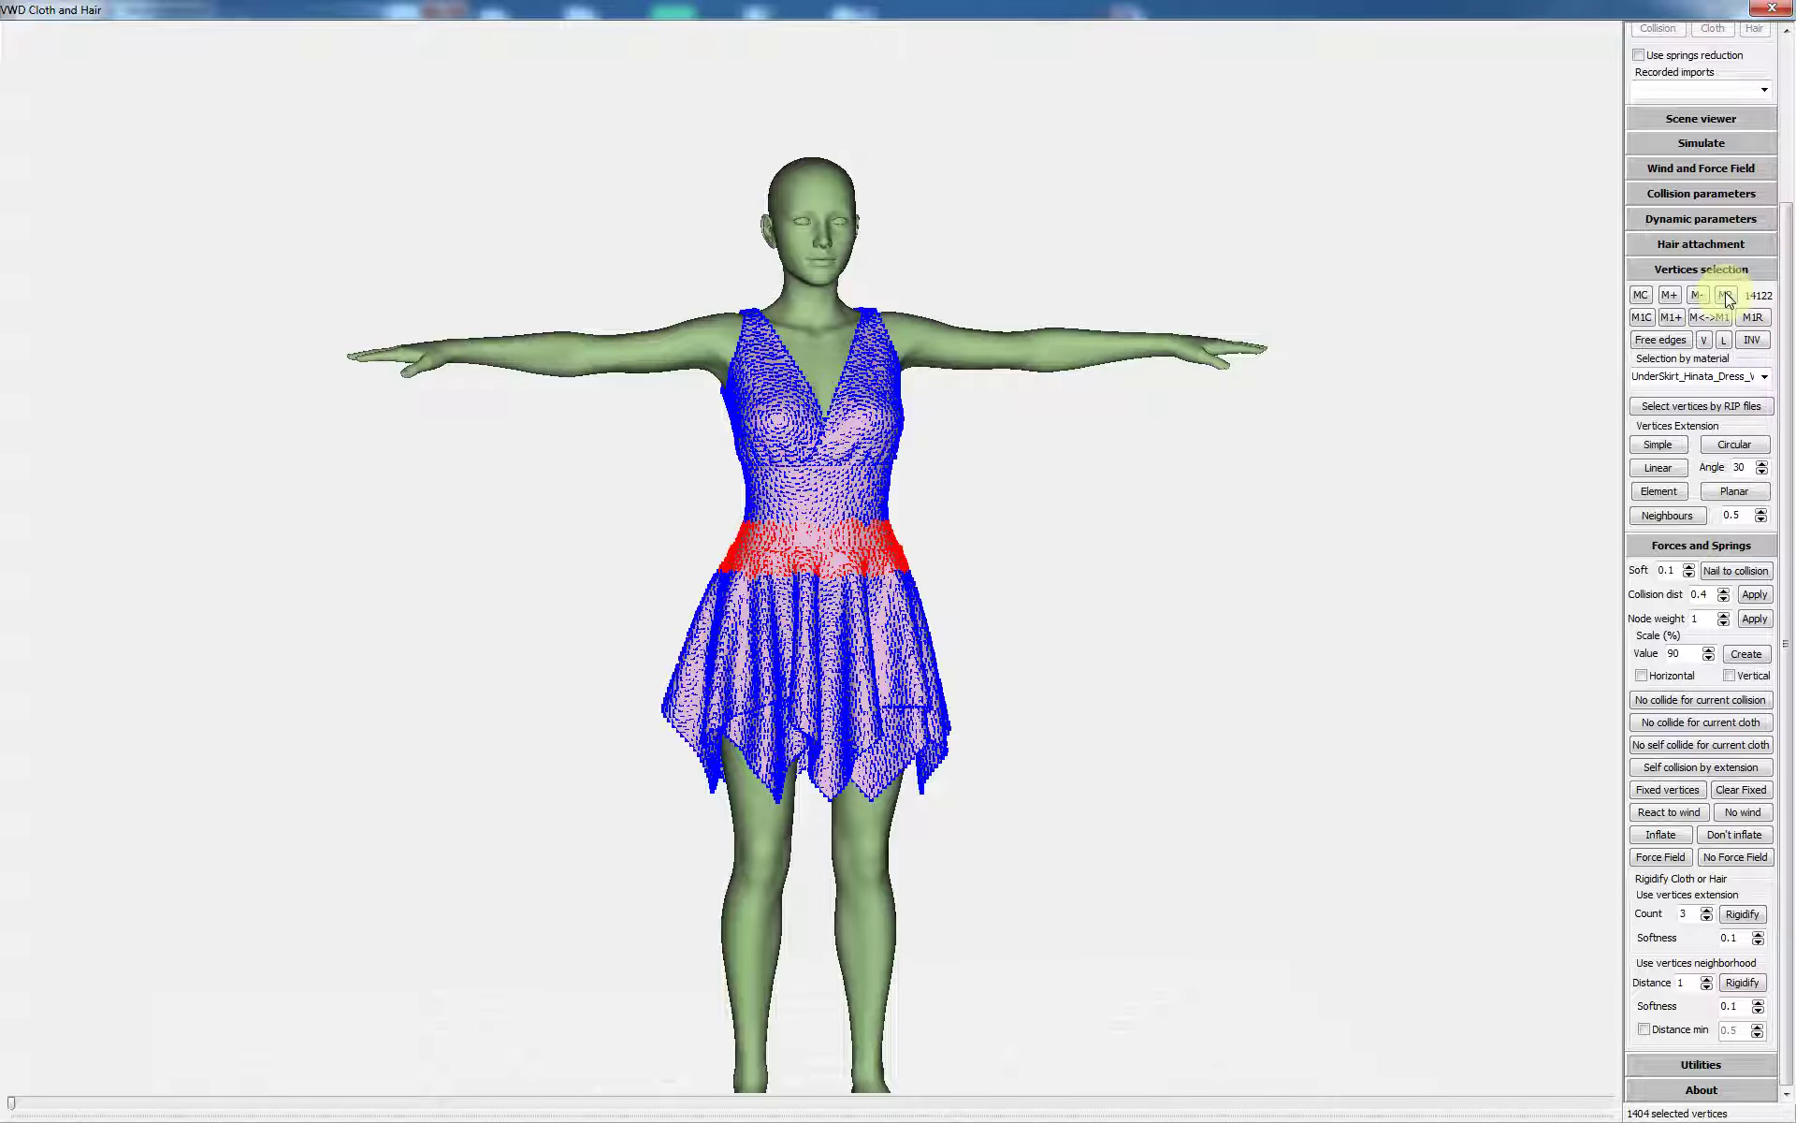
left_click(1726, 295)
left_click_drag(1179, 605, 1219, 589)
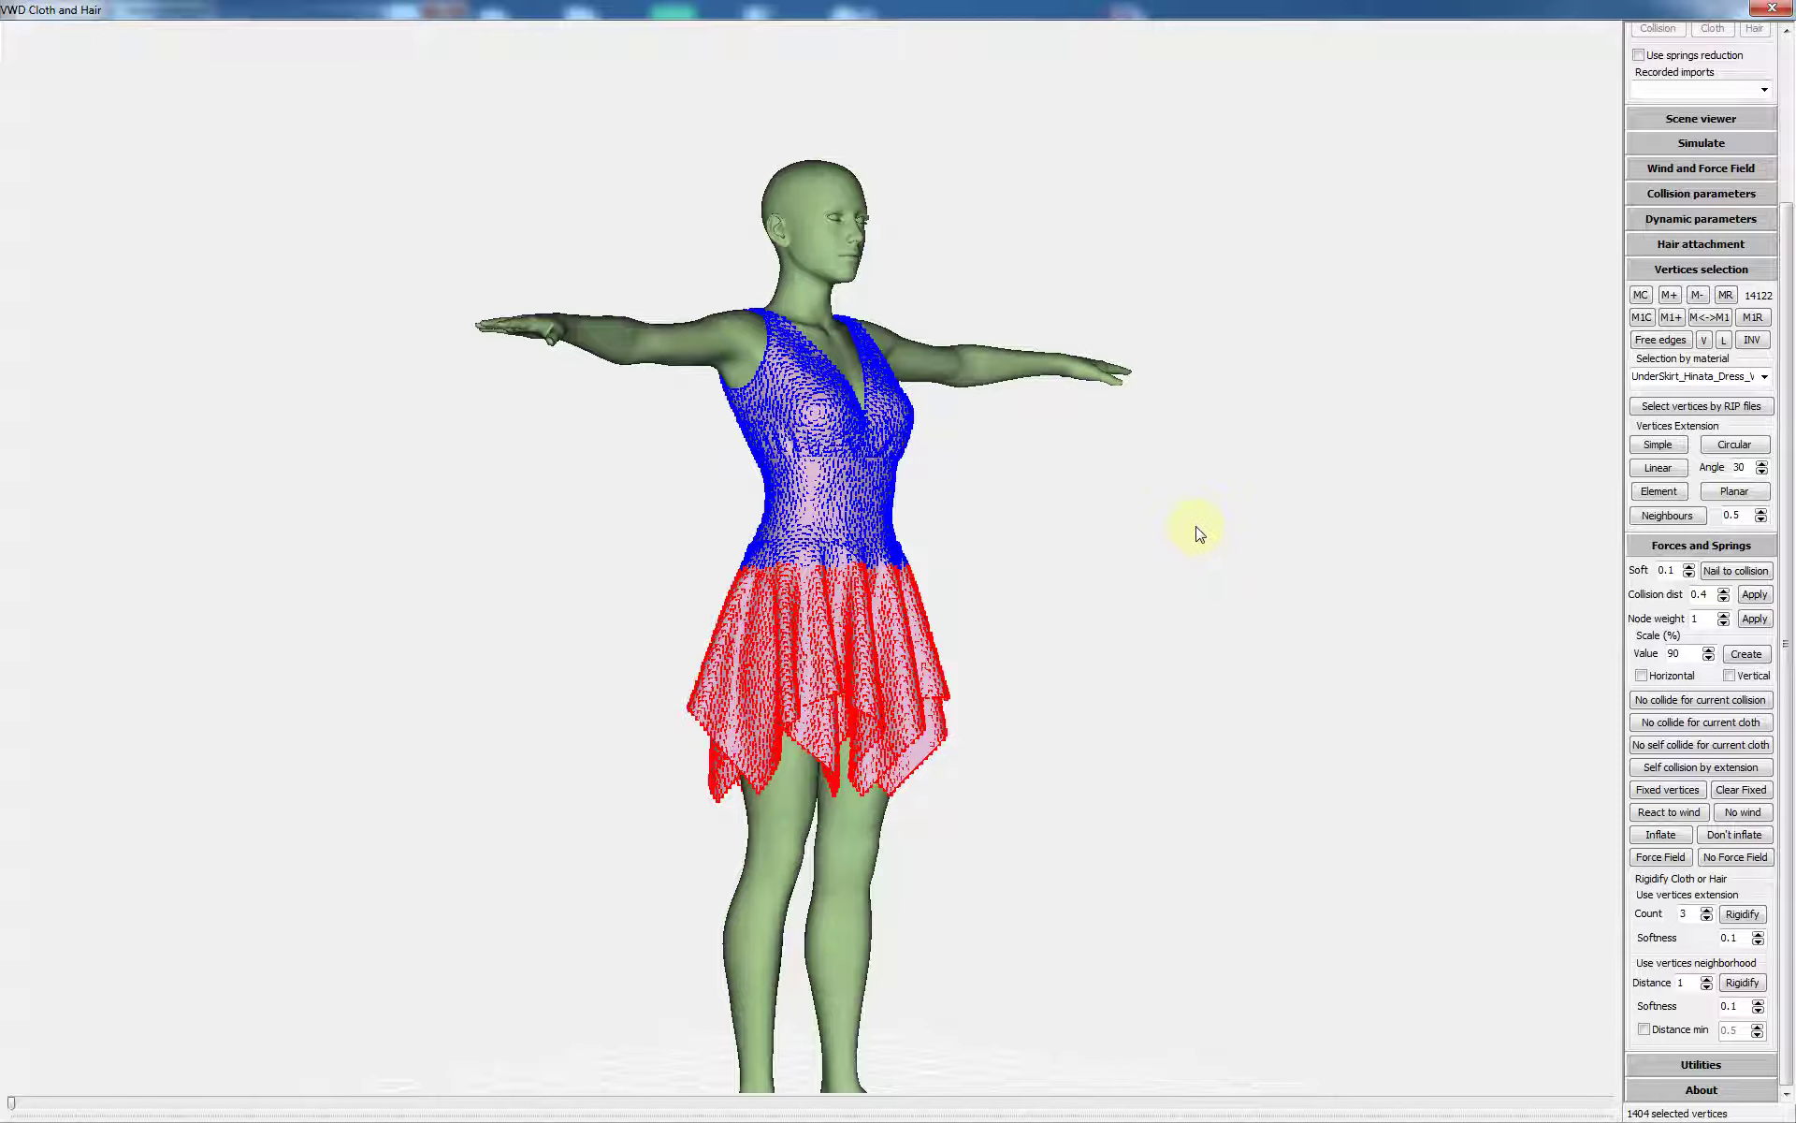
left_click_drag(1219, 557, 1263, 515)
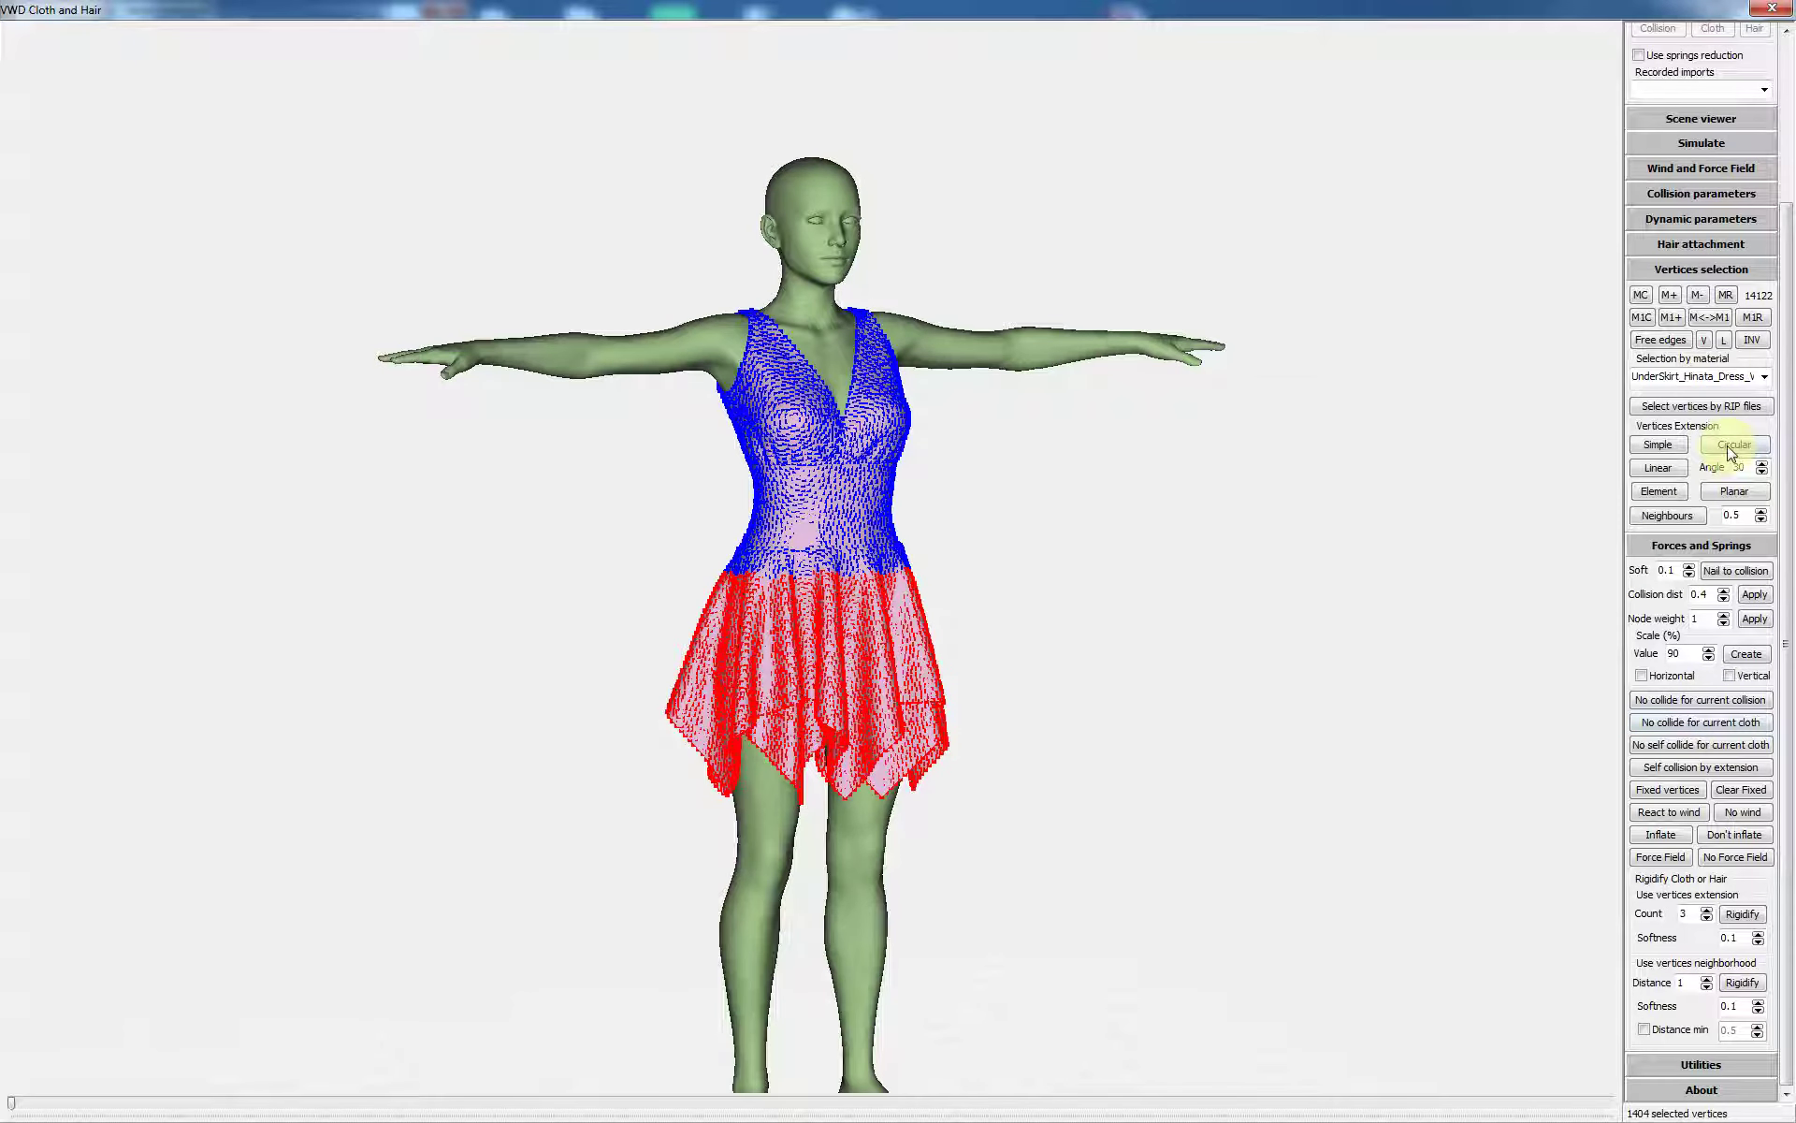
Apply self collision by extension to the selected skirt vertices.
left_click(1692, 766)
scroll(1150, 734, "down", 2)
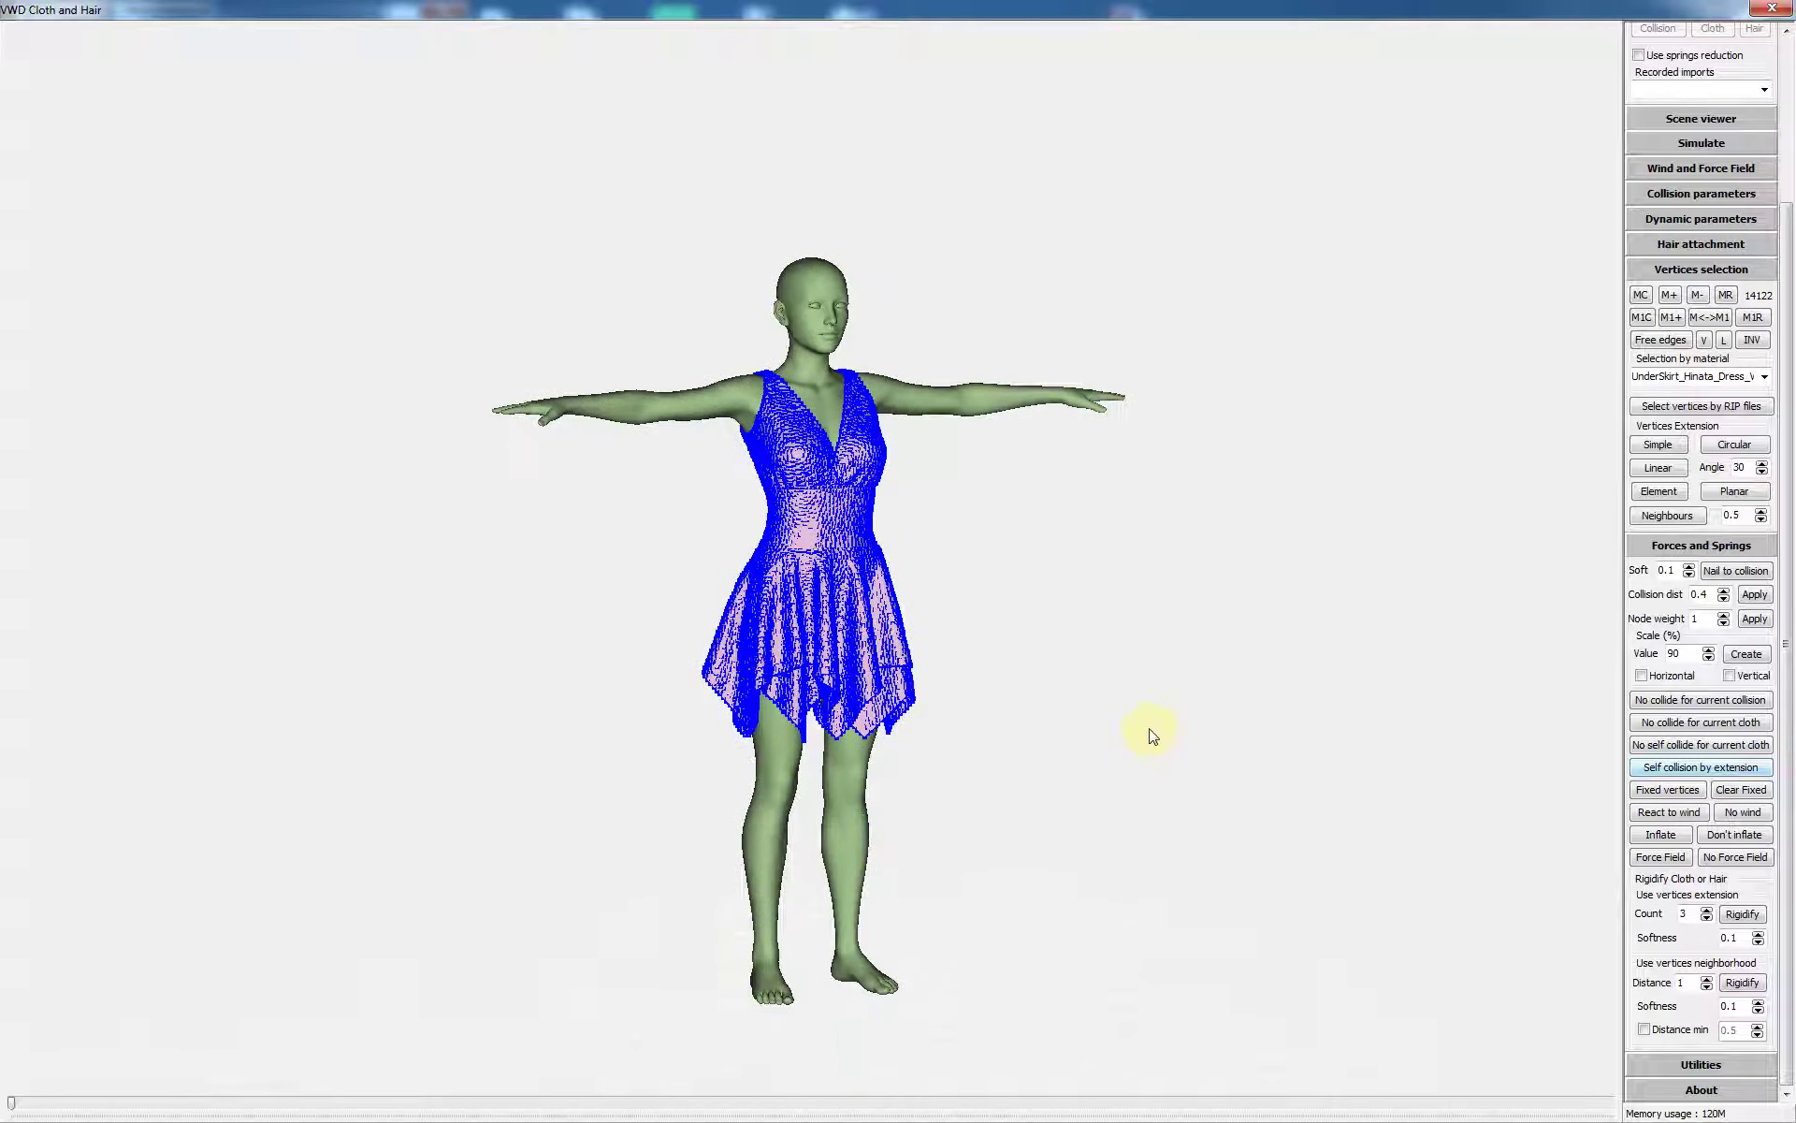
scroll(1180, 717, "up", 2)
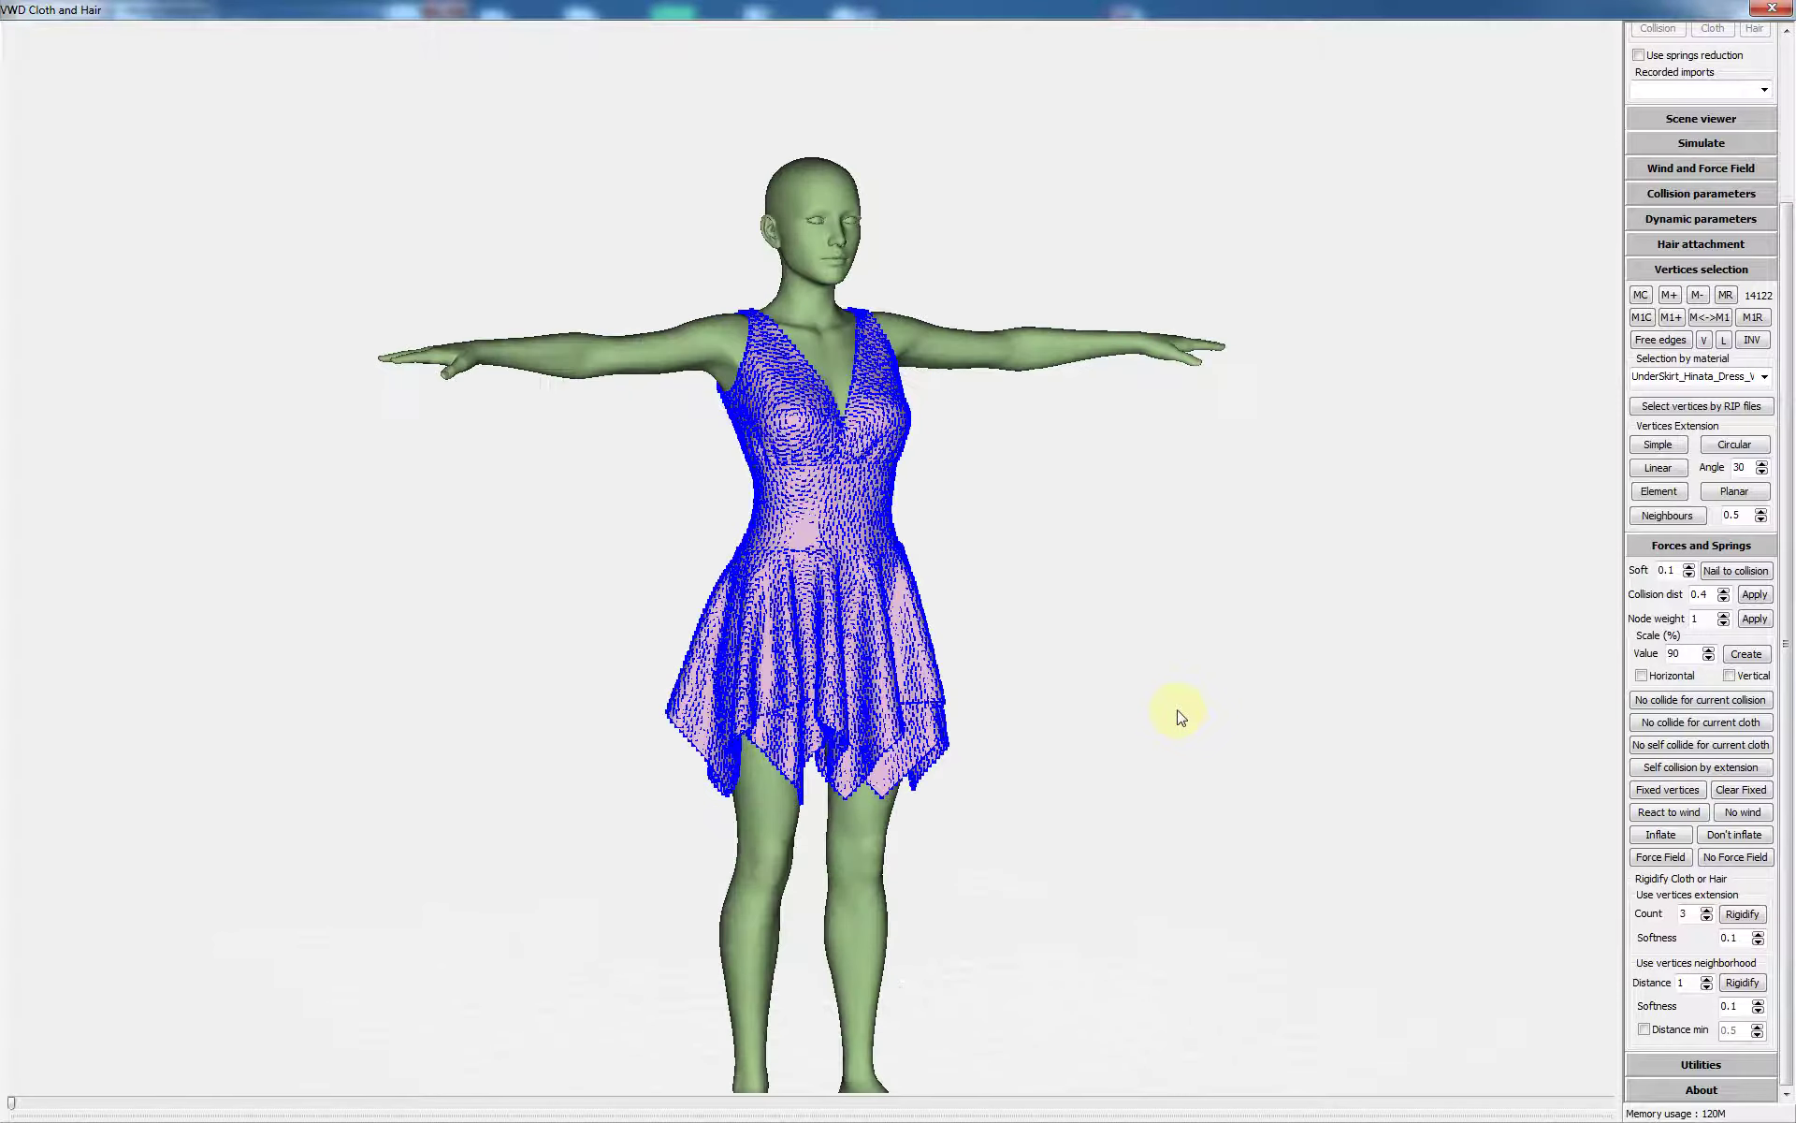
scroll(1207, 655, "up", 2)
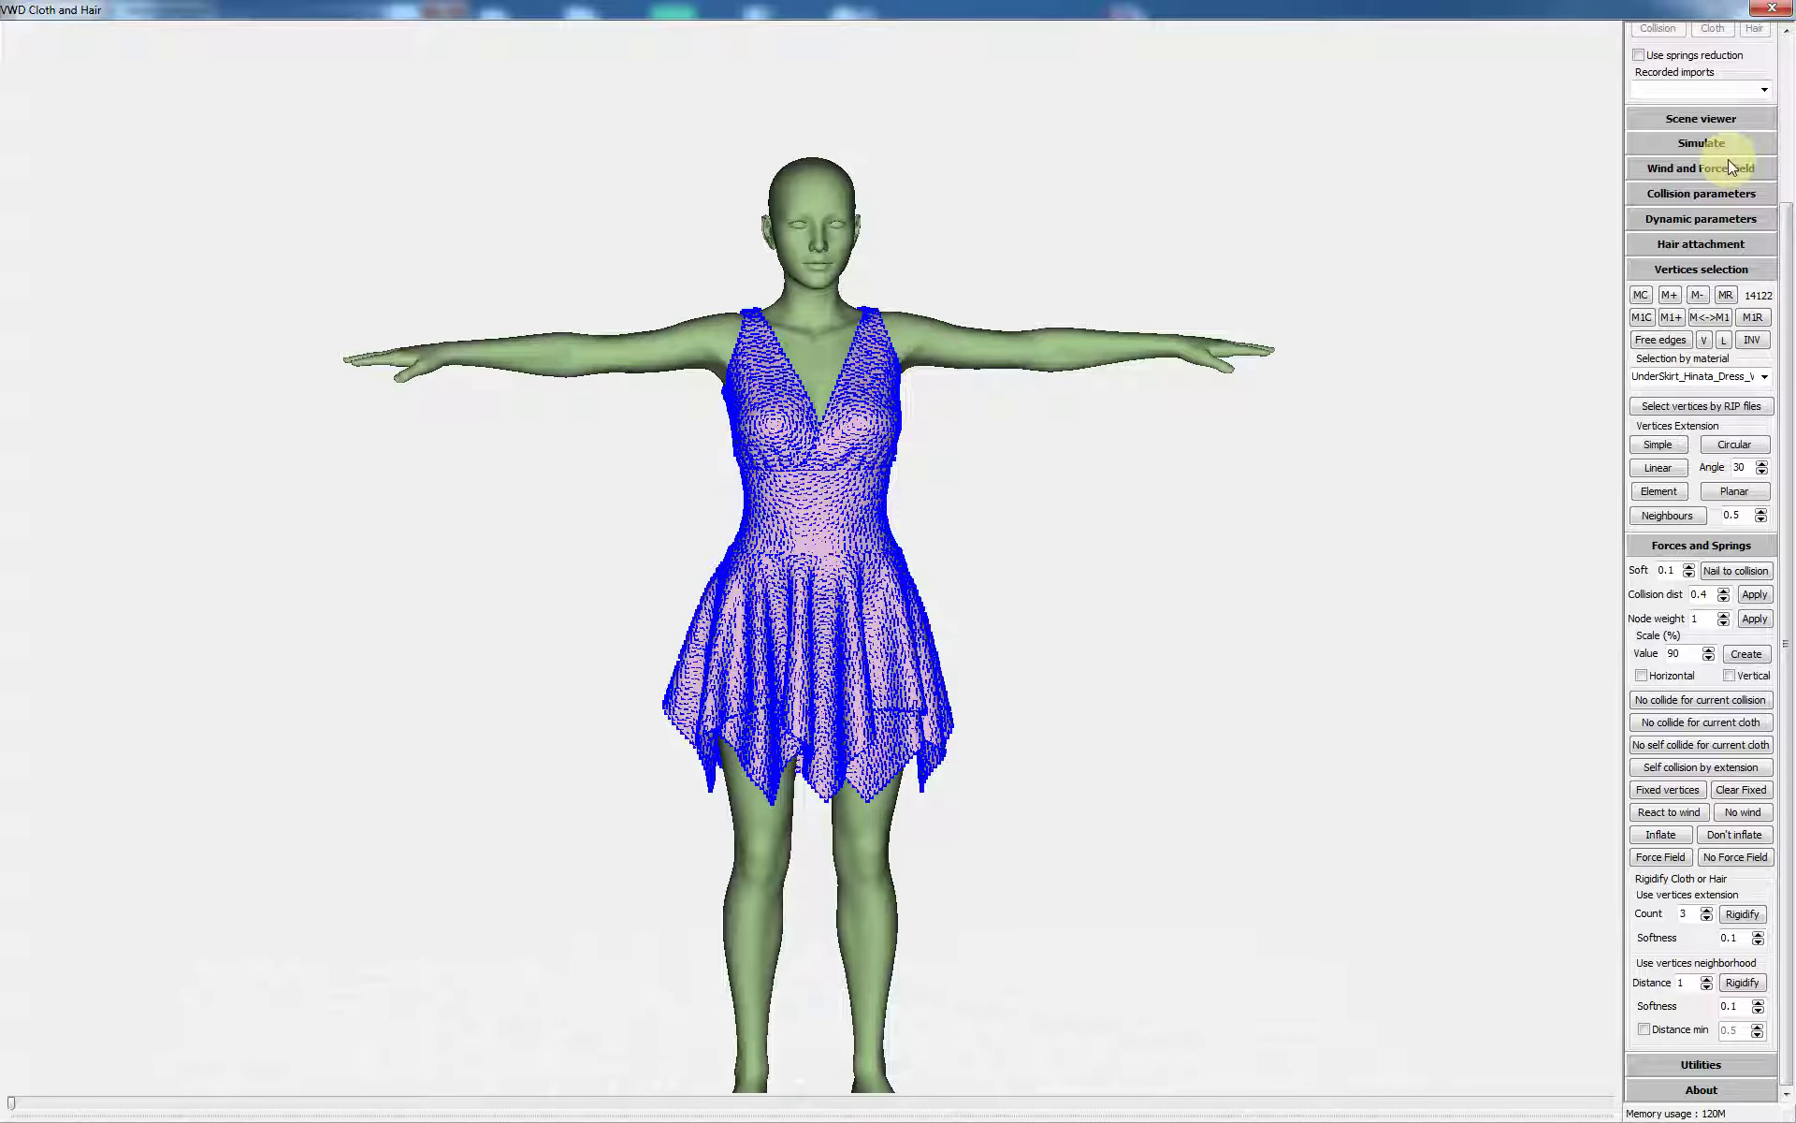
Start the dynamic simulation of the Hinata Dress on the Genesis 3 Female figure.
left_click(1692, 144)
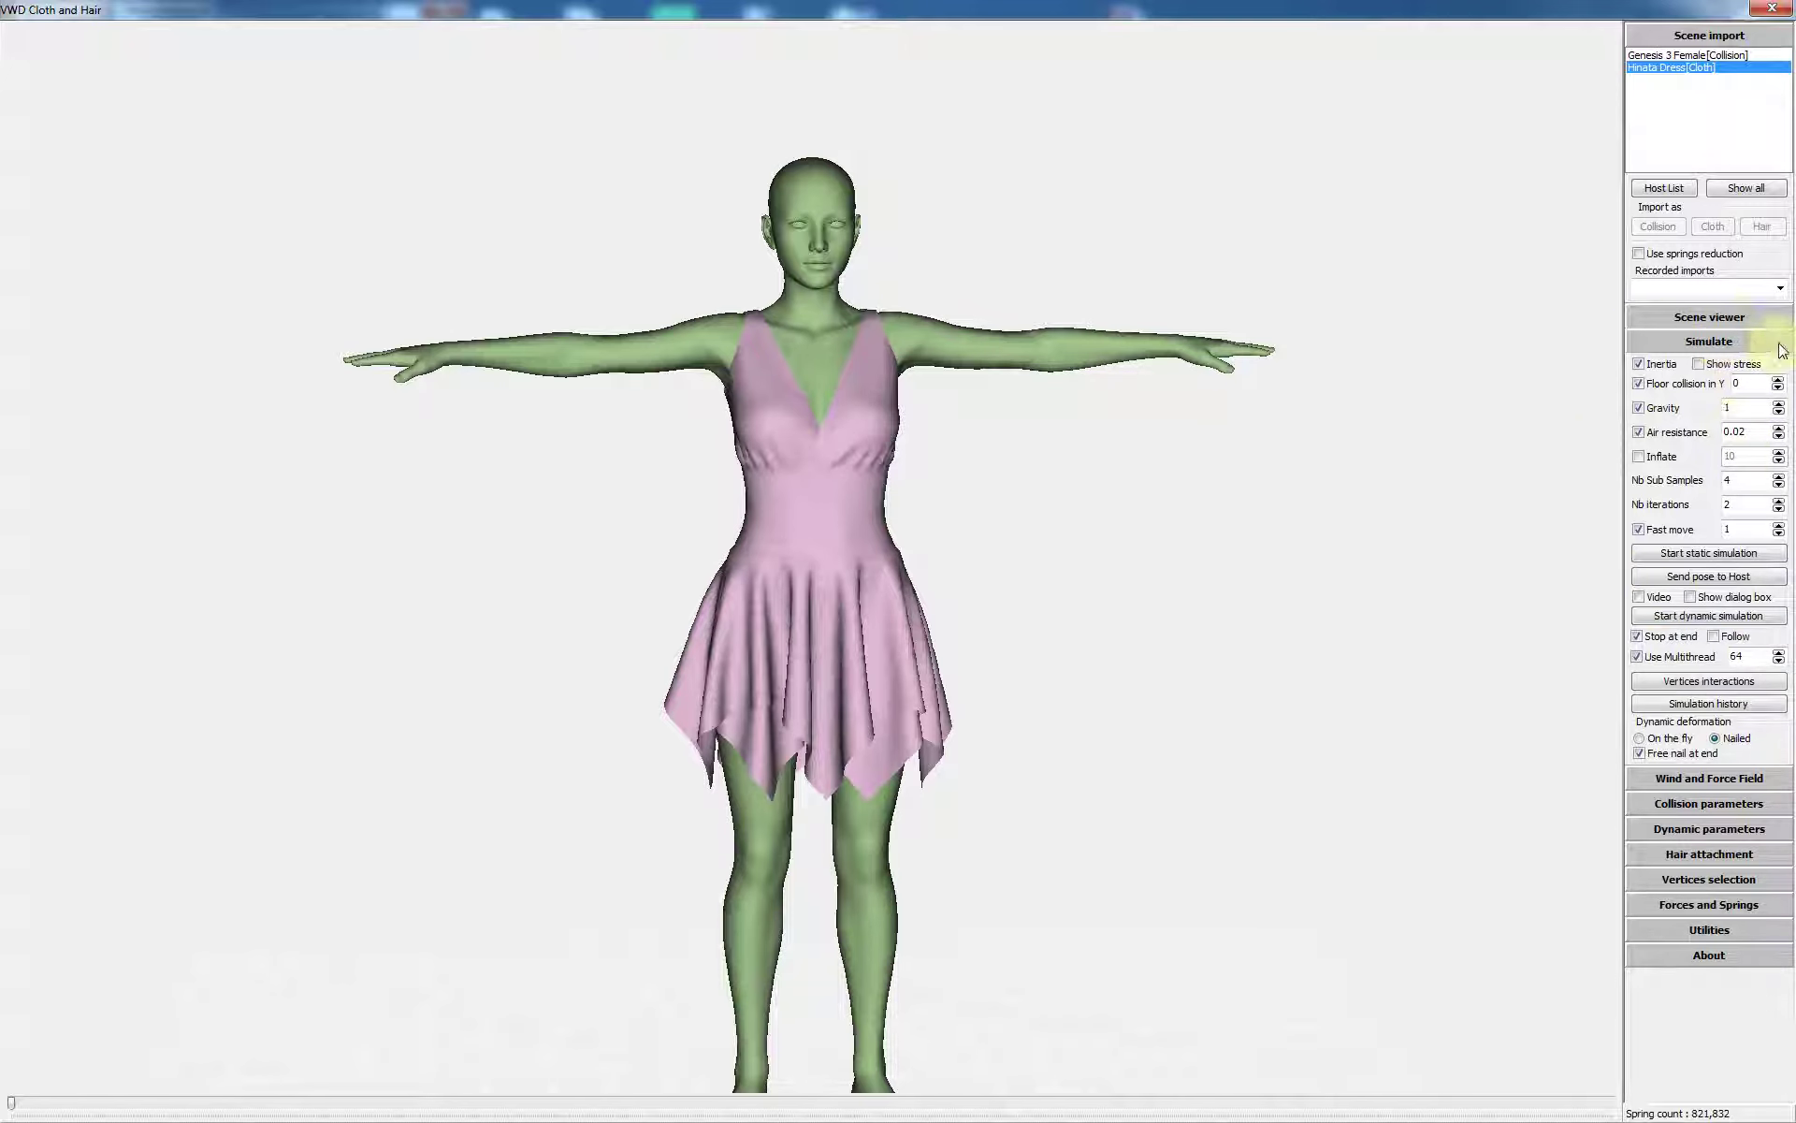
left_click(1691, 617)
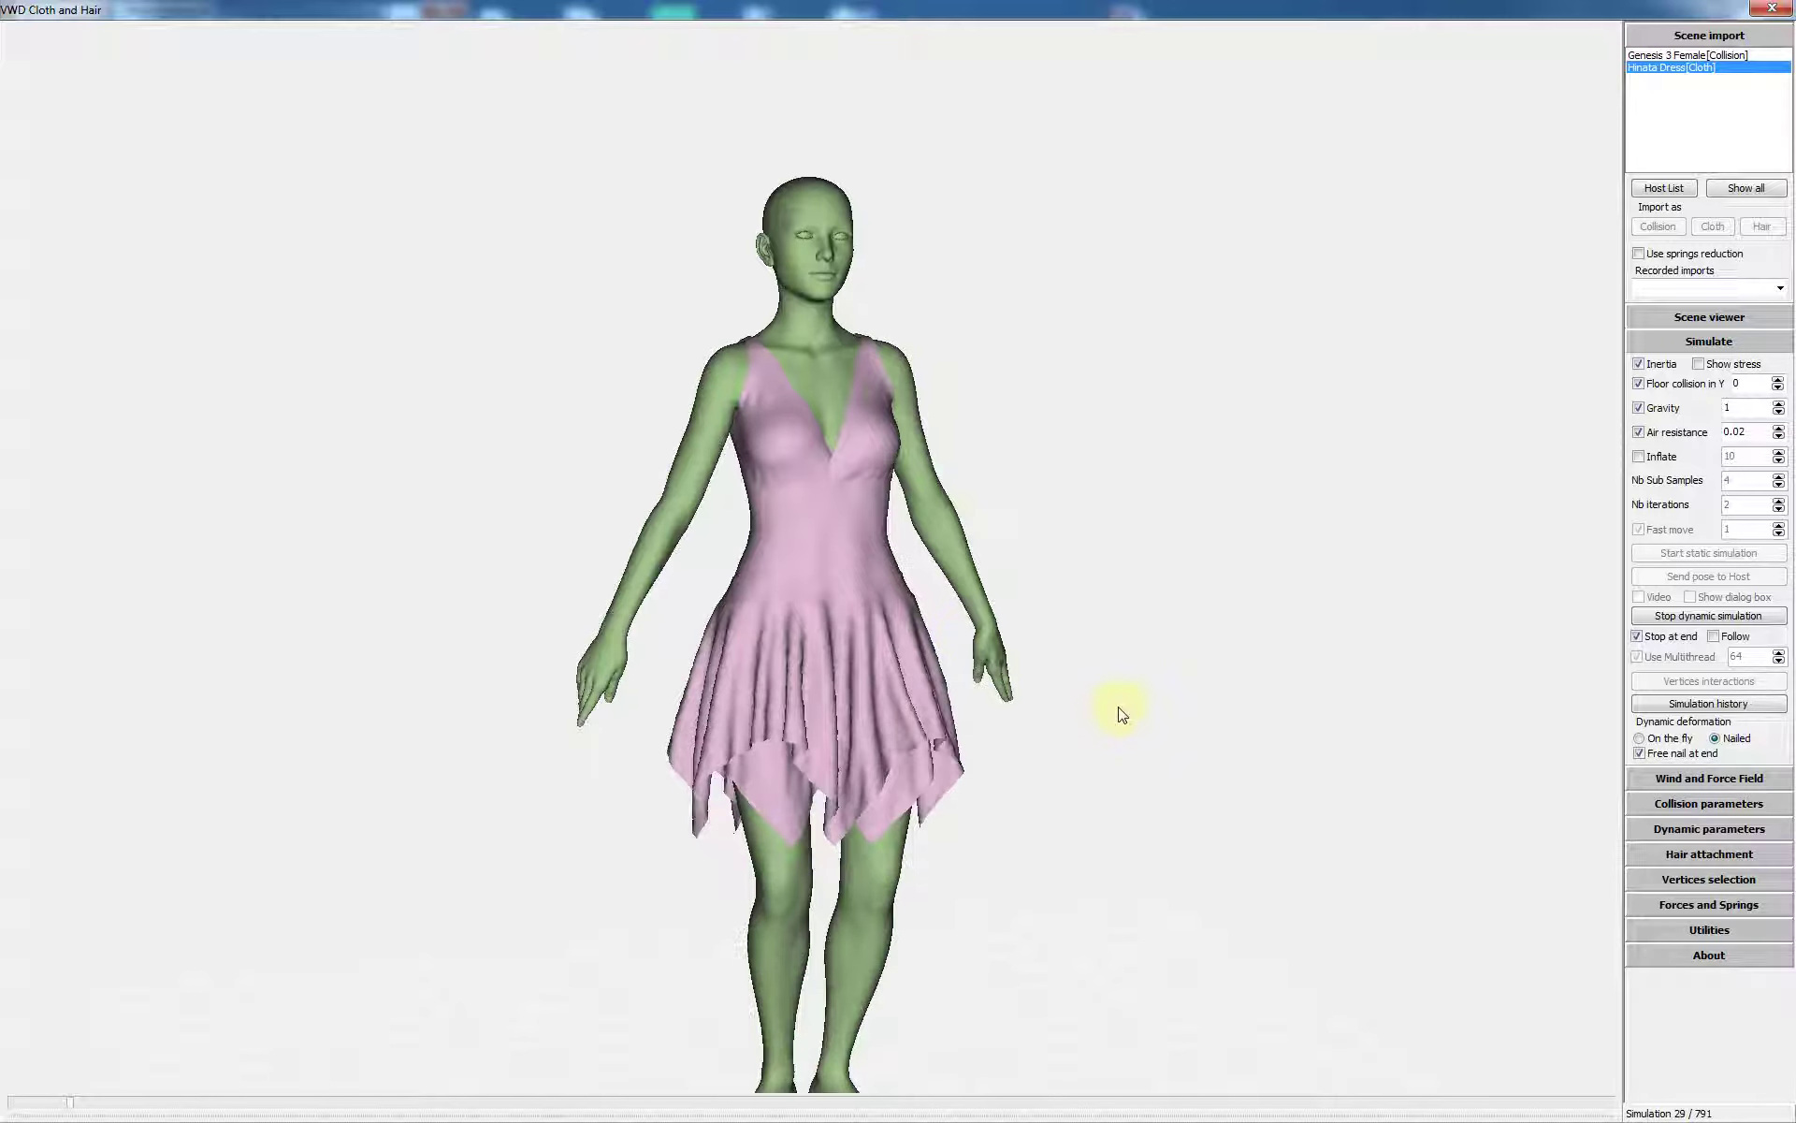
scroll(1121, 719, "down", 2)
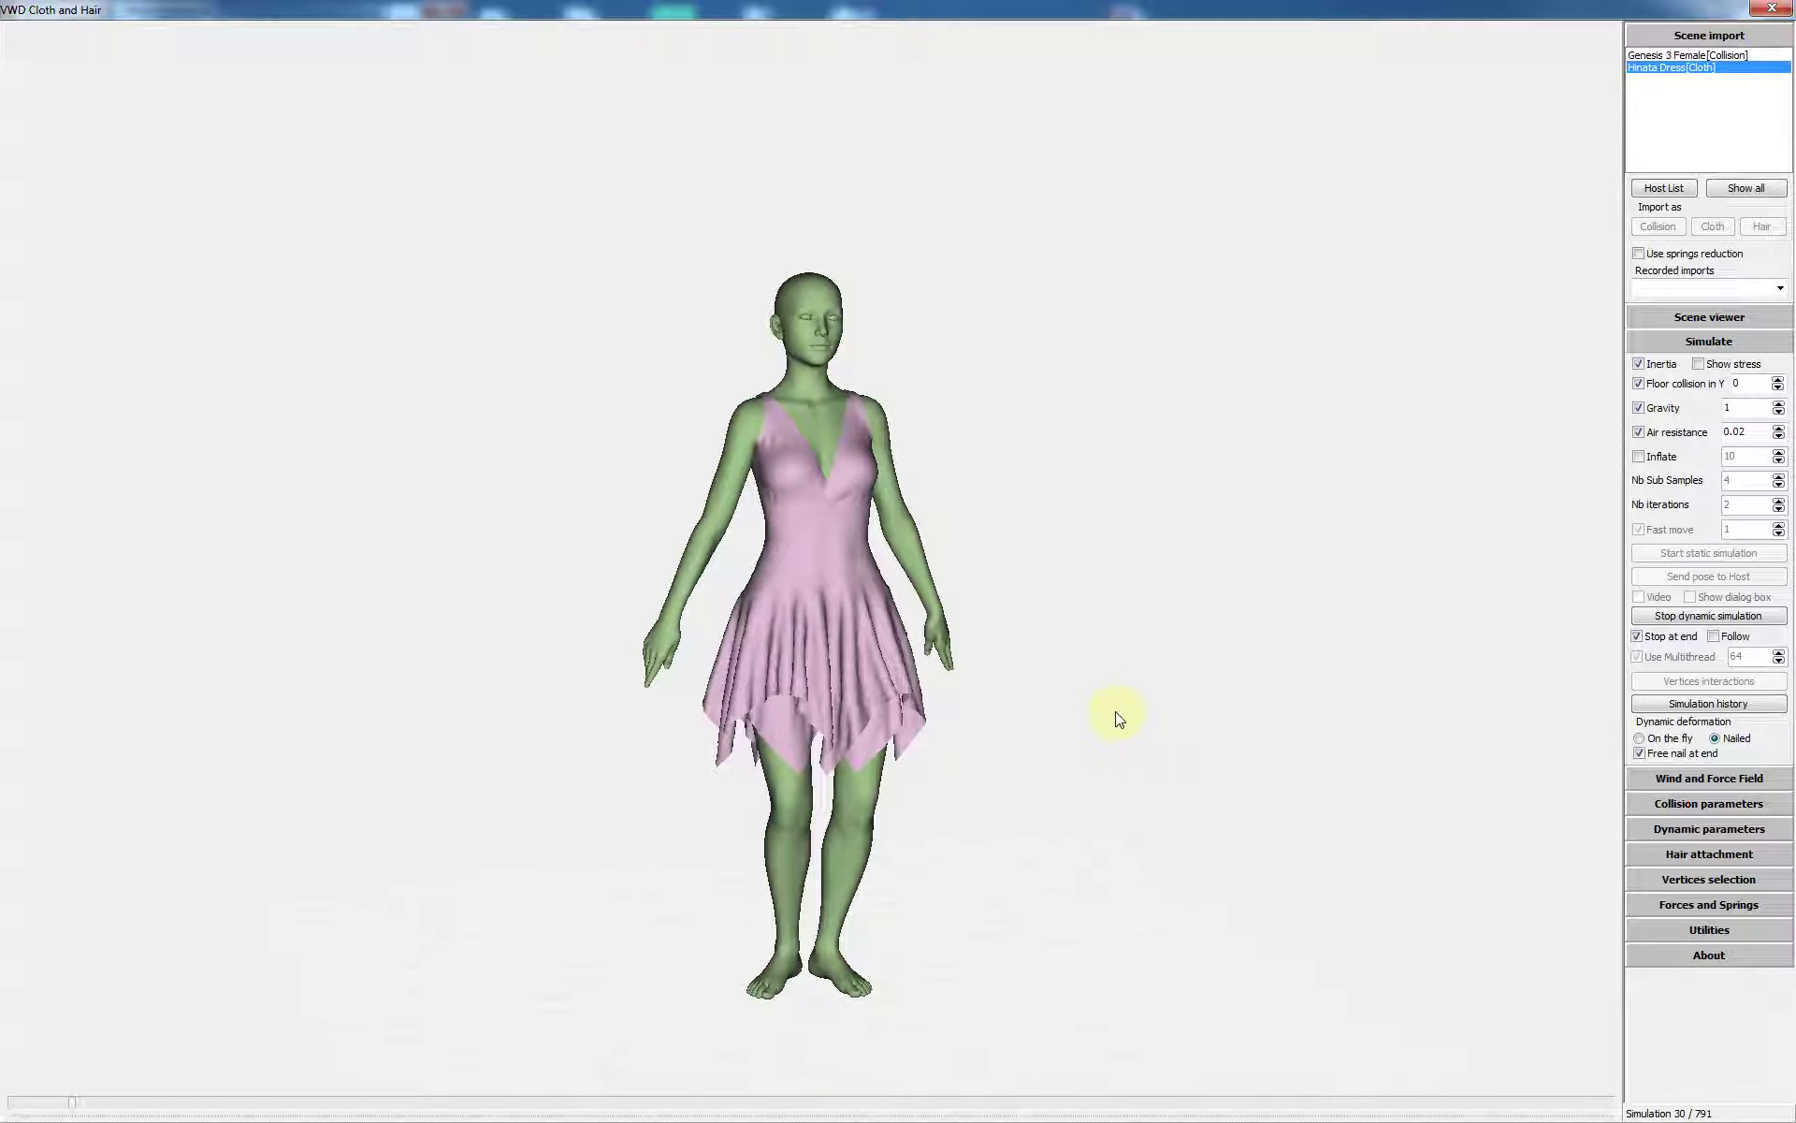
mouse_move(861, 677)
left_mouse_down()
mouse_move(674, 670)
mouse_move(867, 670)
left_mouse_up()
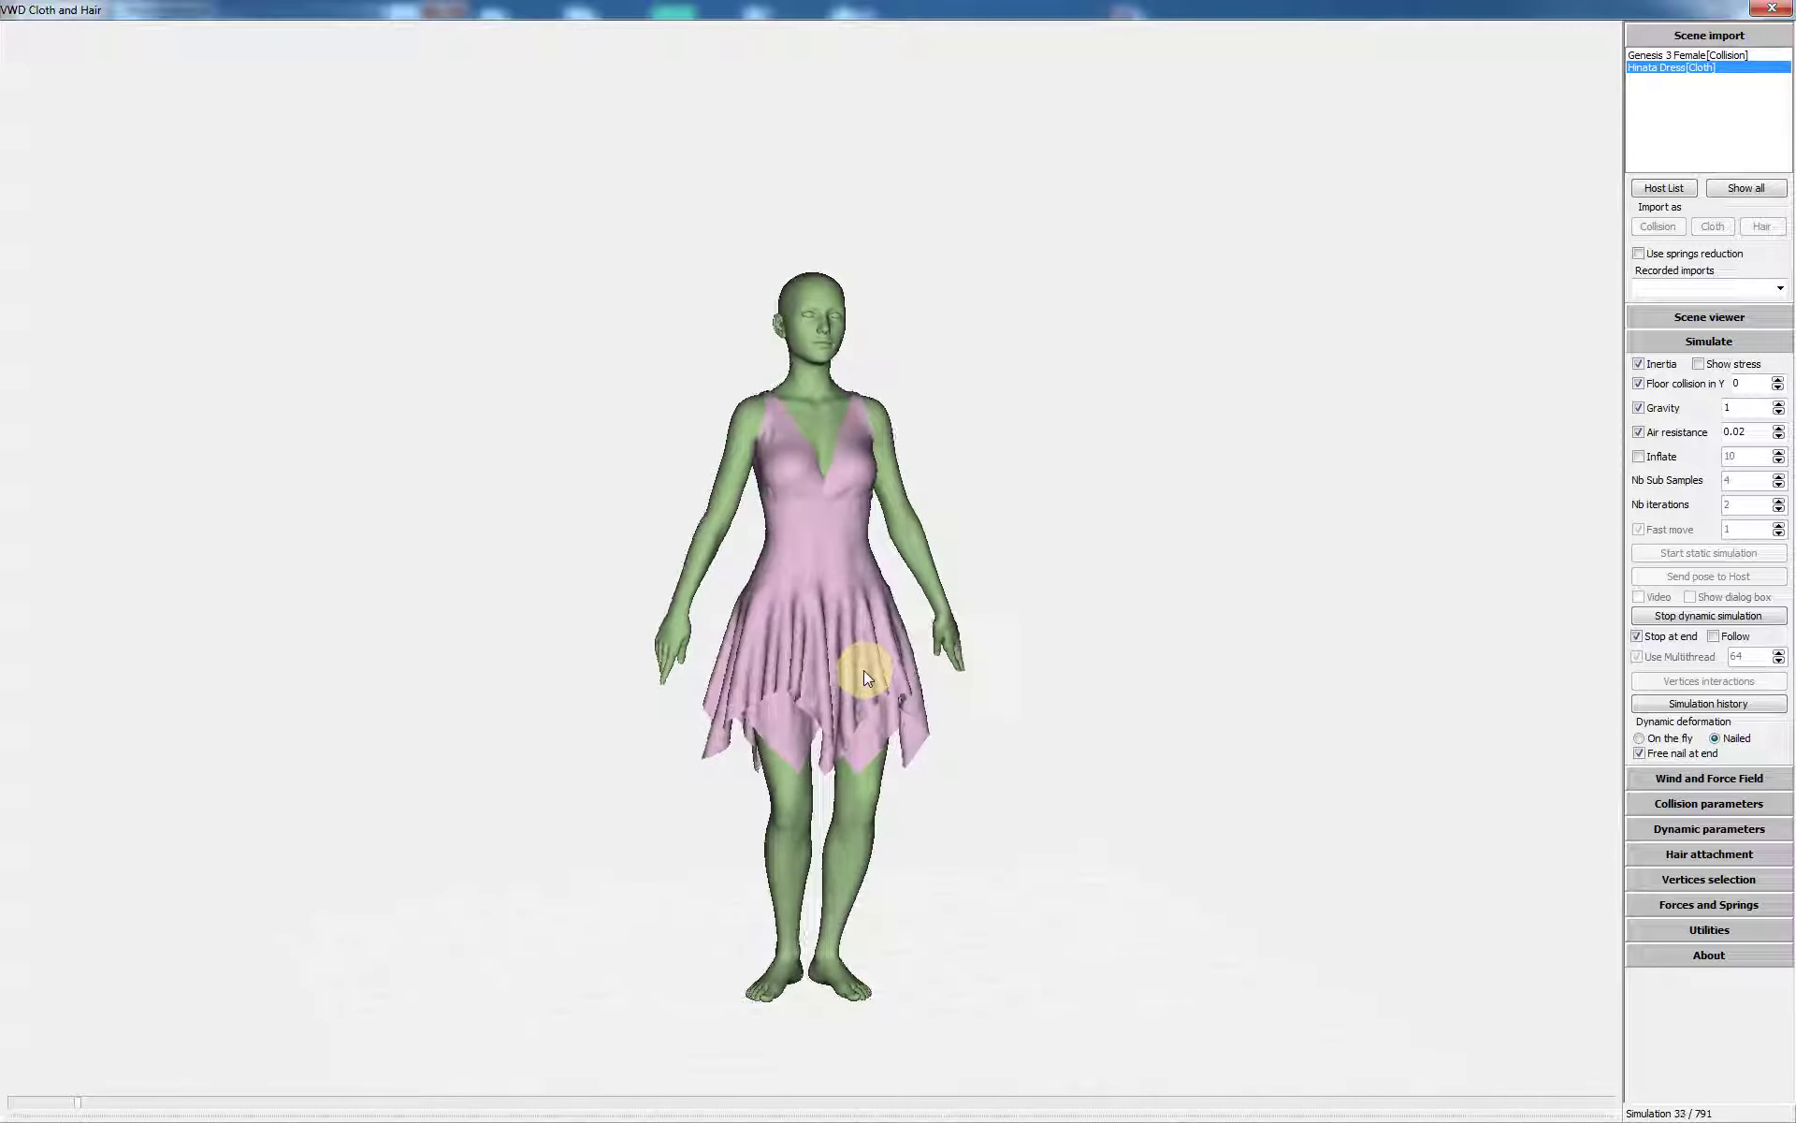